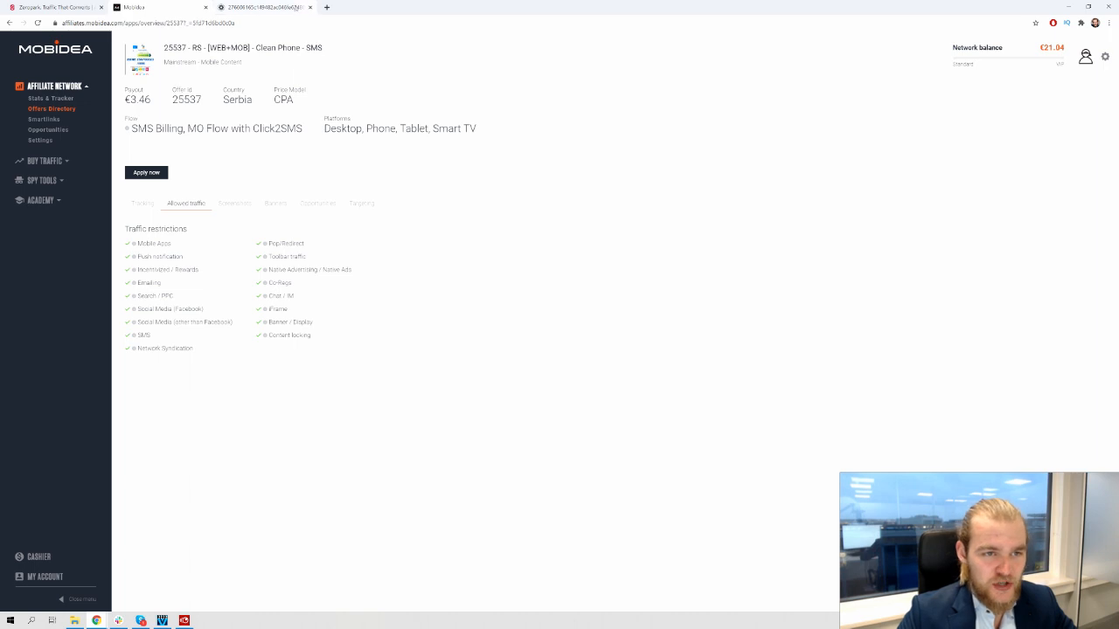
pyautogui.click(289, 8)
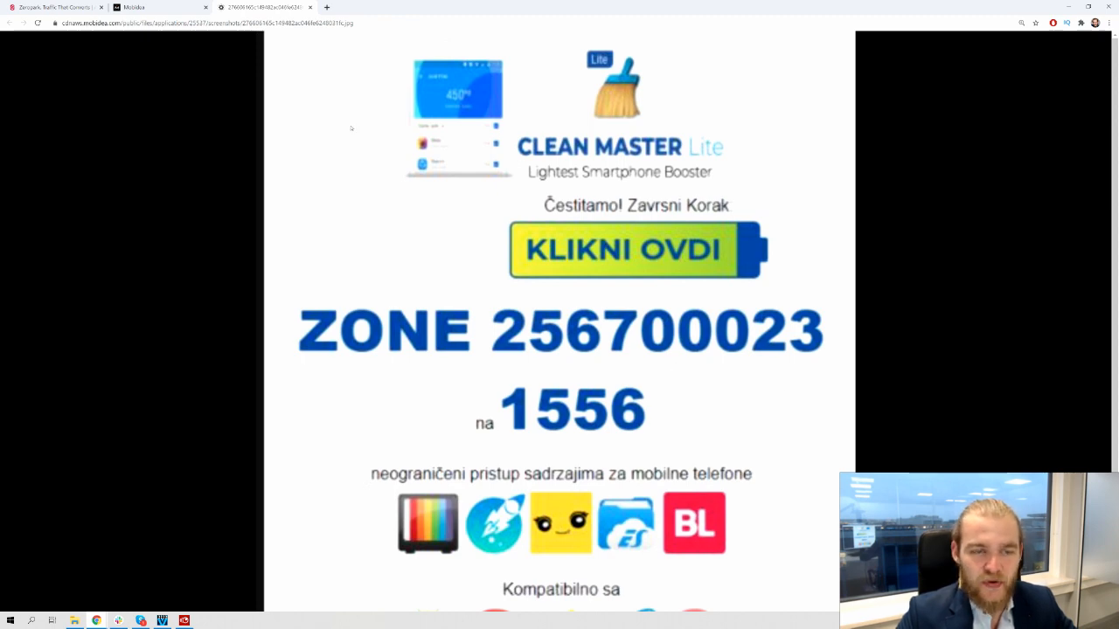
pyautogui.click(168, 6)
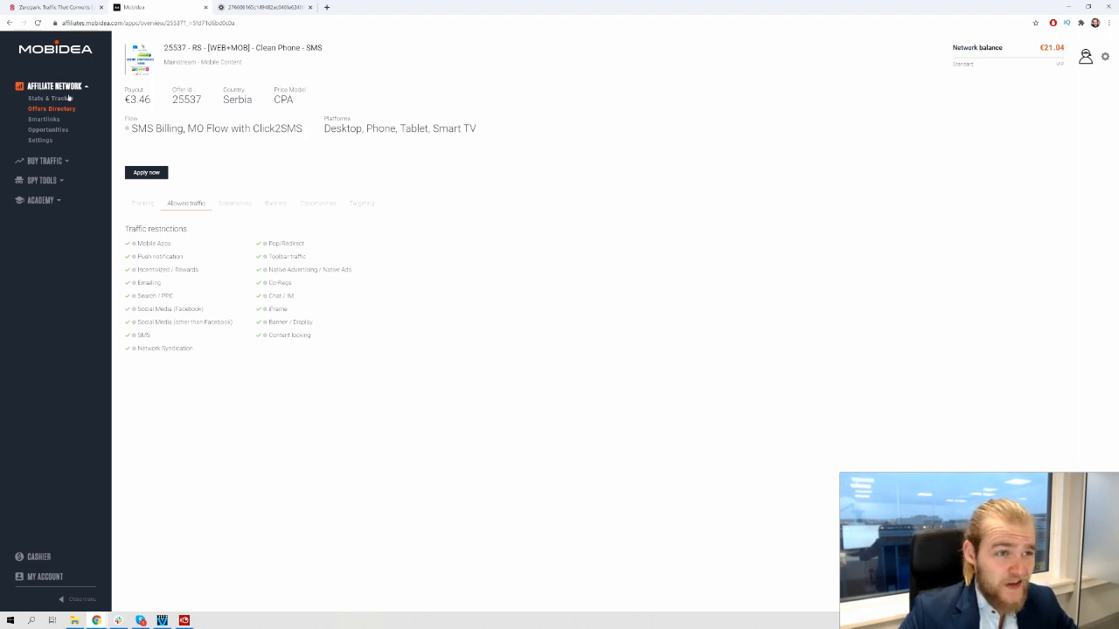
# Log in to the Zeropark advertiser account with the saved e-mail and password, then start a new campaign
pyautogui.click(57, 7)
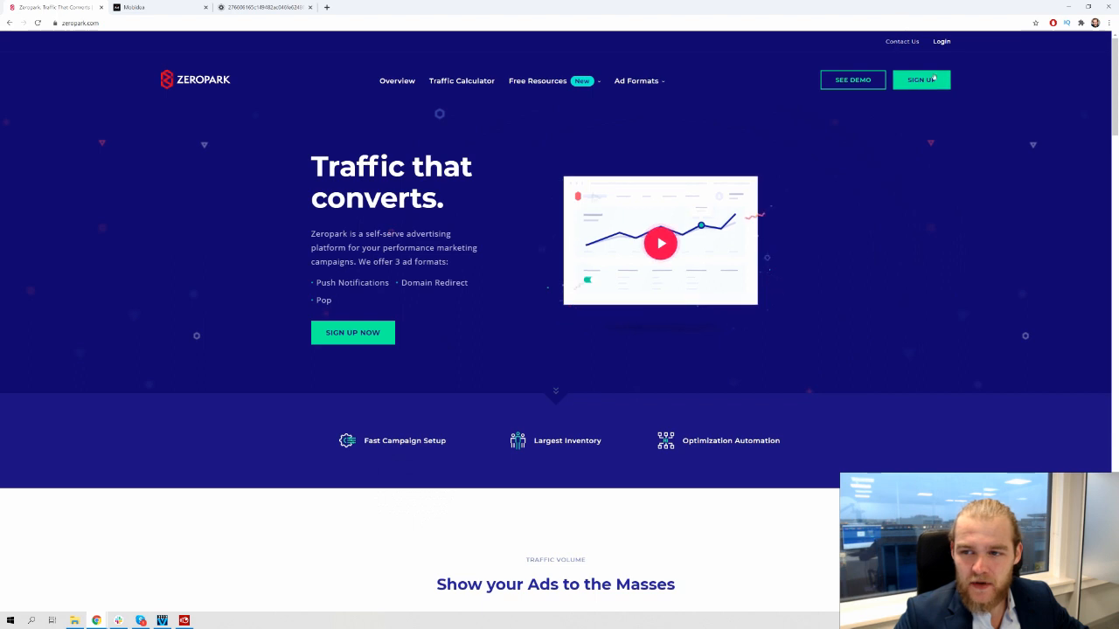
pyautogui.click(932, 79)
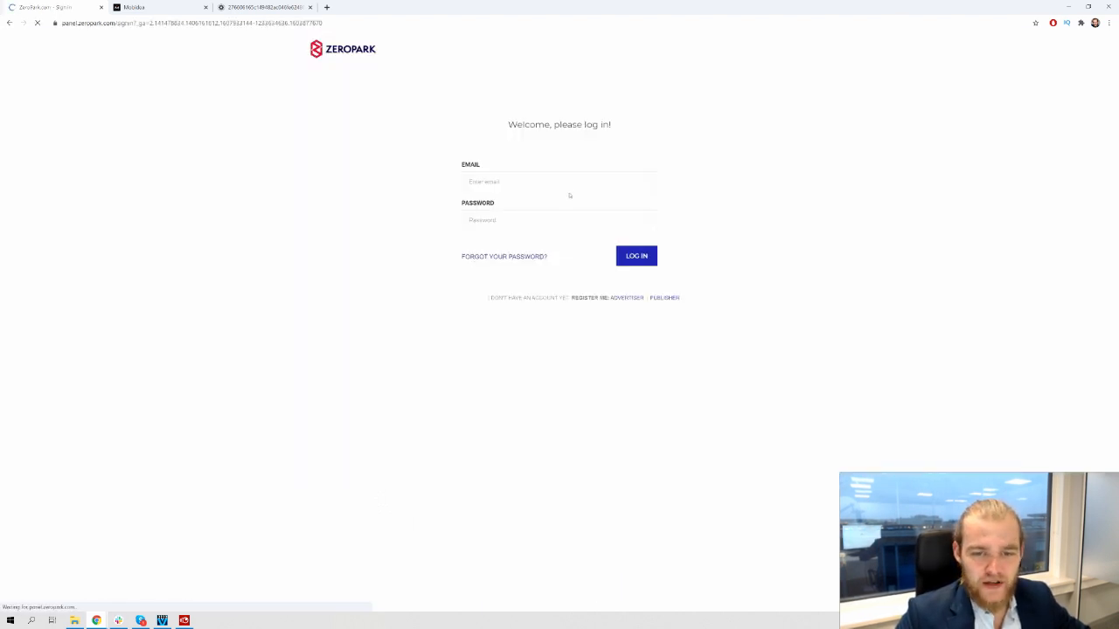
pyautogui.click(566, 185)
pyautogui.click(519, 229)
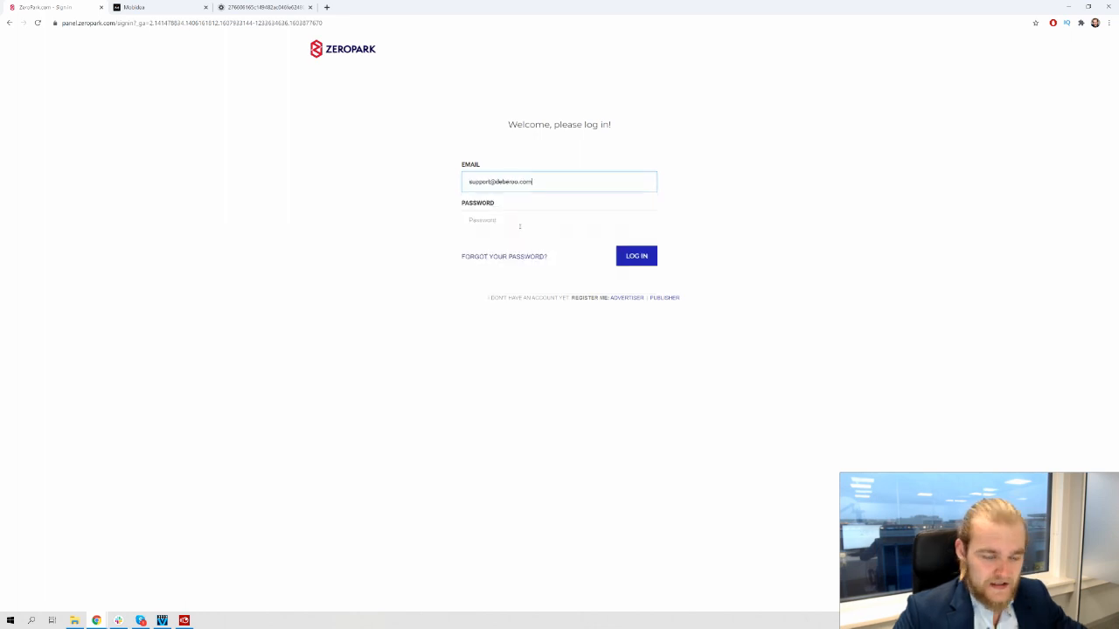
pyautogui.click(519, 226)
pyautogui.write('*****')
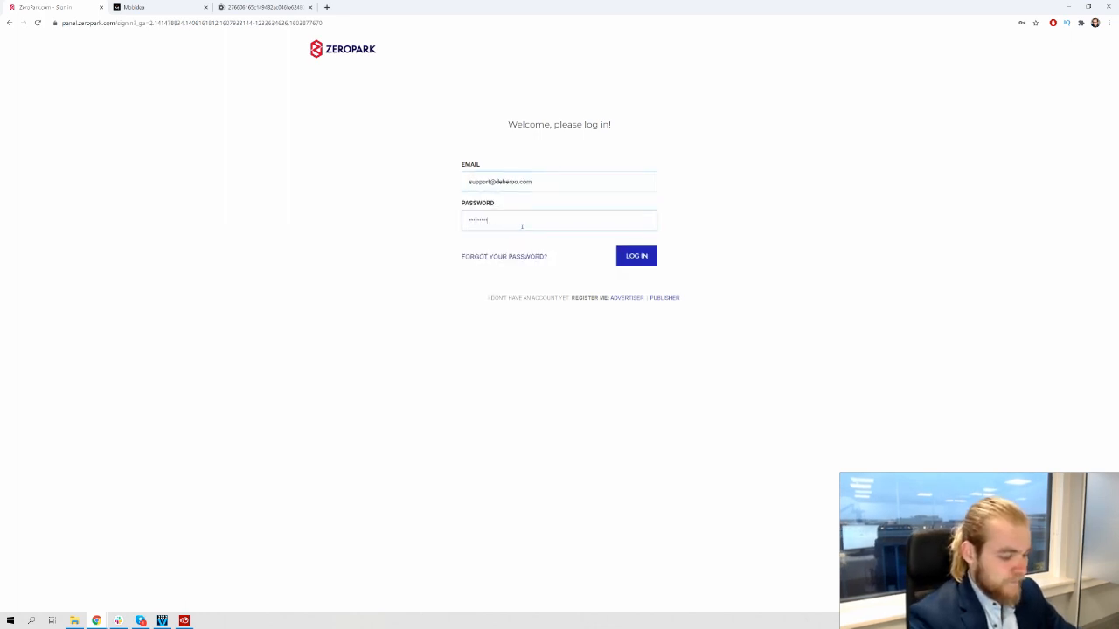
pyautogui.write('**')
pyautogui.press('Return')
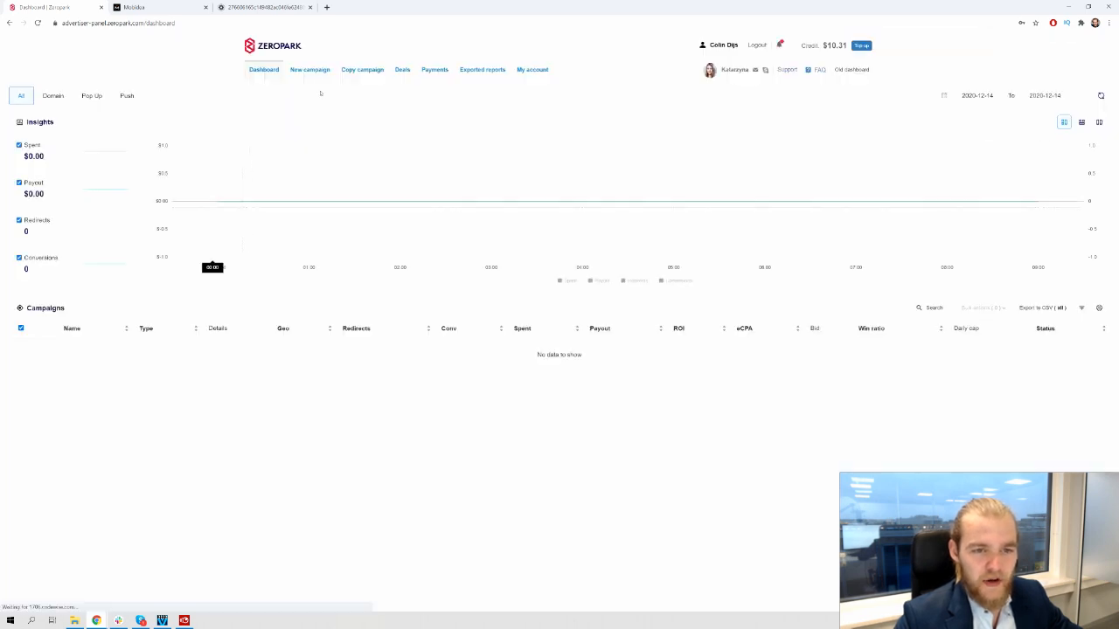
pyautogui.click(313, 72)
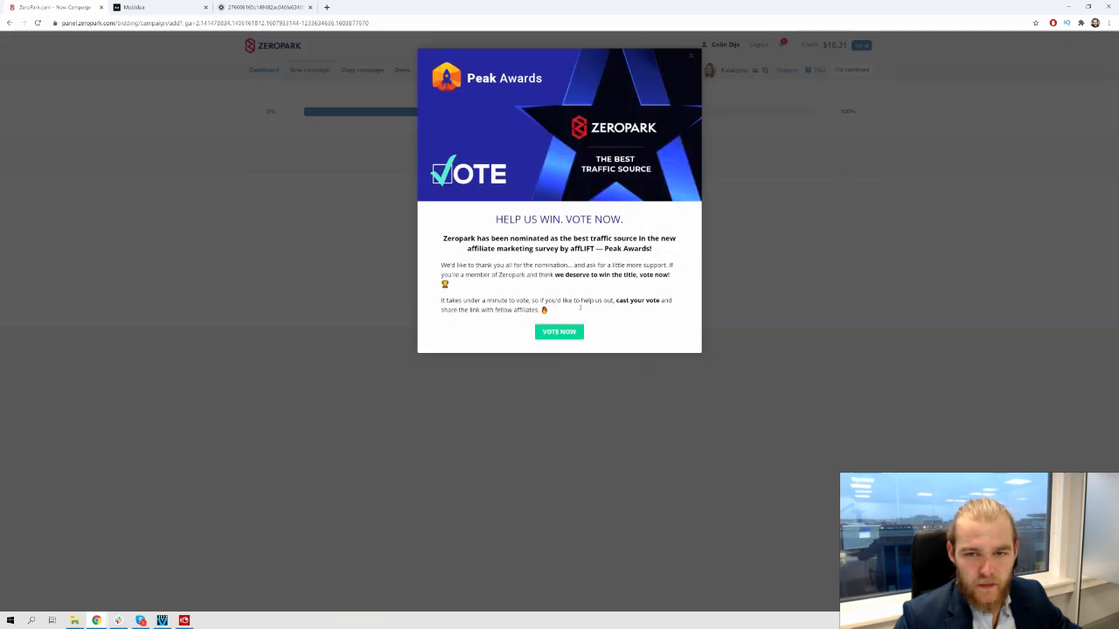
# Dismiss the Peak Awards pop-up and choose Push traffic with a Run of Network (RON) campaign
pyautogui.click(694, 58)
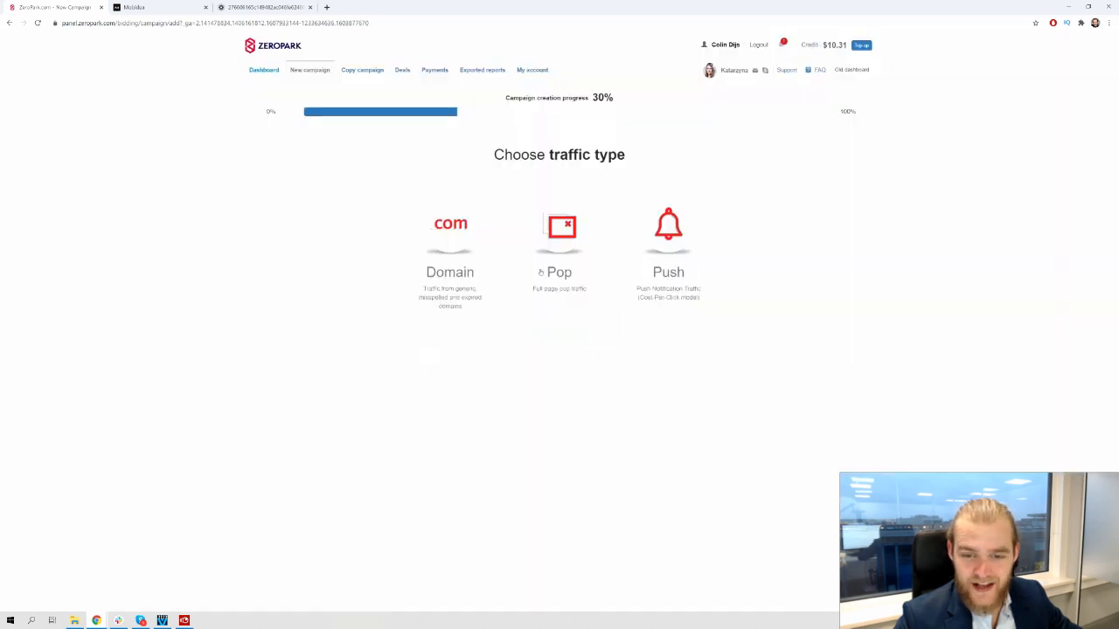
pyautogui.click(551, 214)
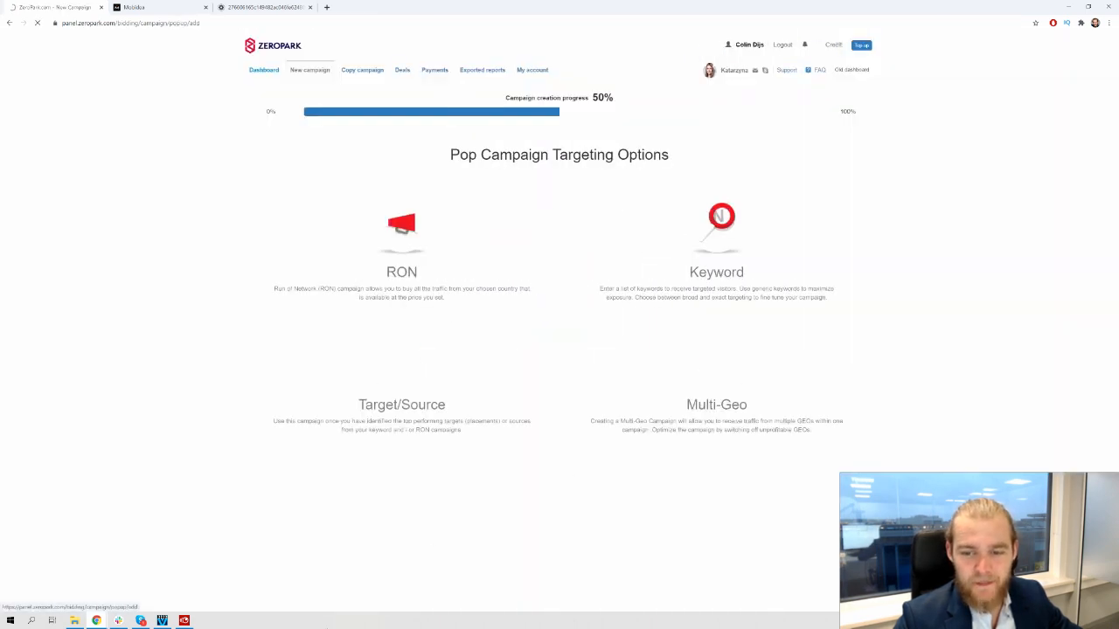
pyautogui.click(319, 64)
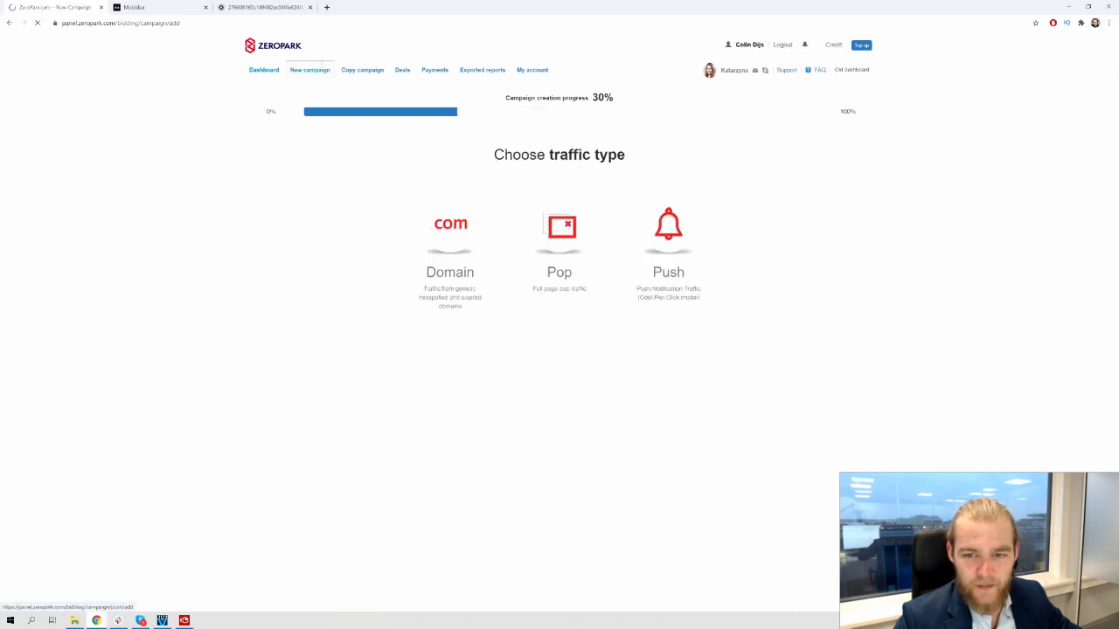
pyautogui.click(619, 285)
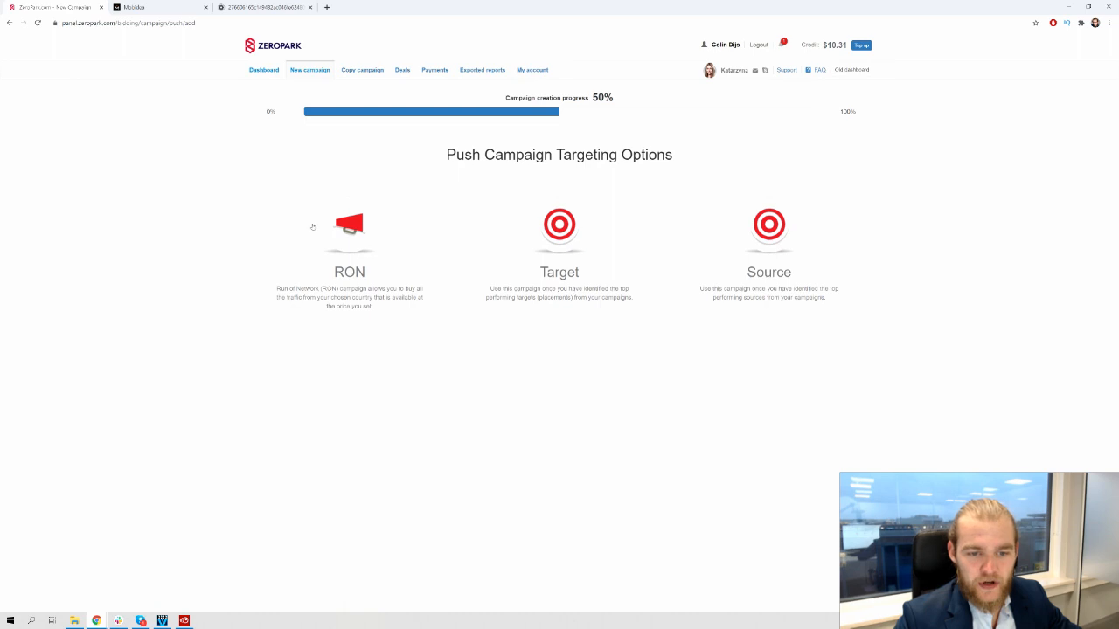
pyautogui.click(313, 227)
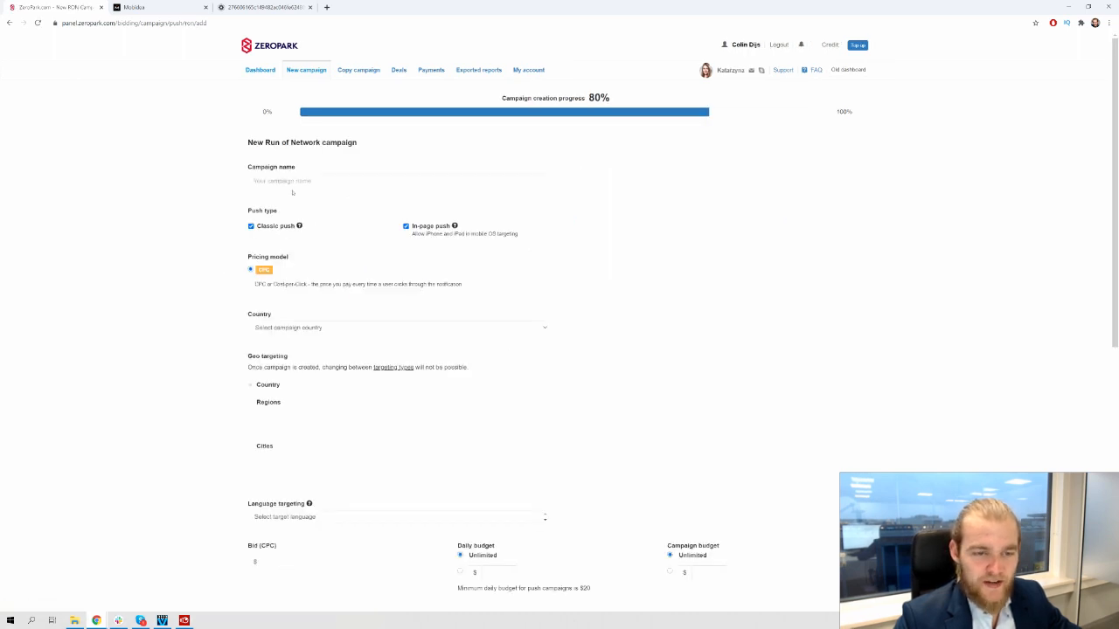
# Name the campaign 'RS - Clean Master - ' followed by the owner's name
pyautogui.click(294, 181)
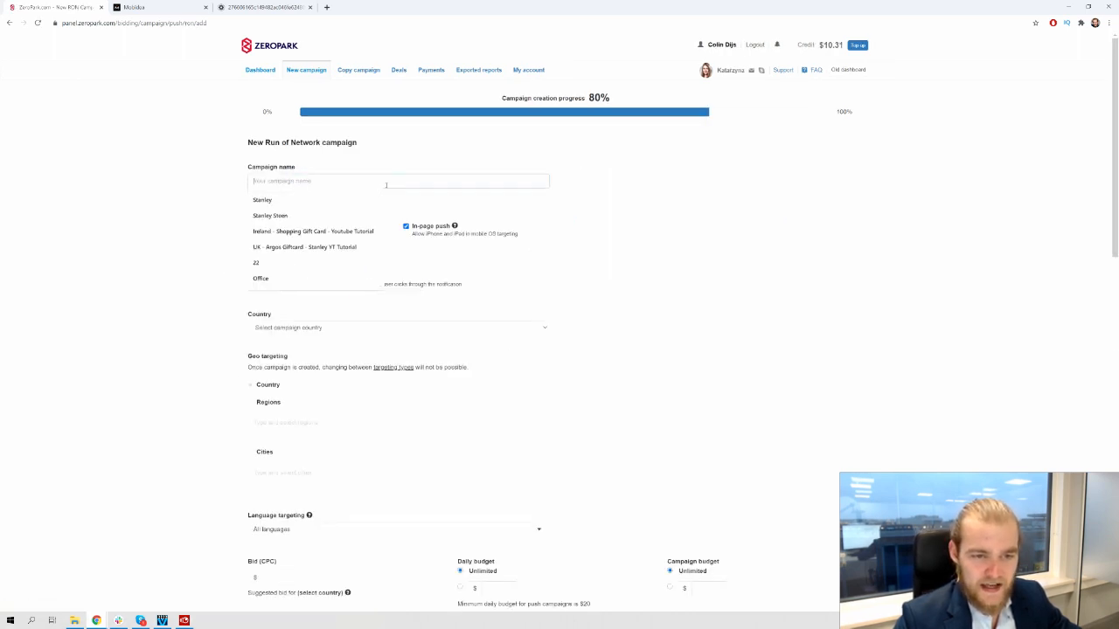
pyautogui.write('RS')
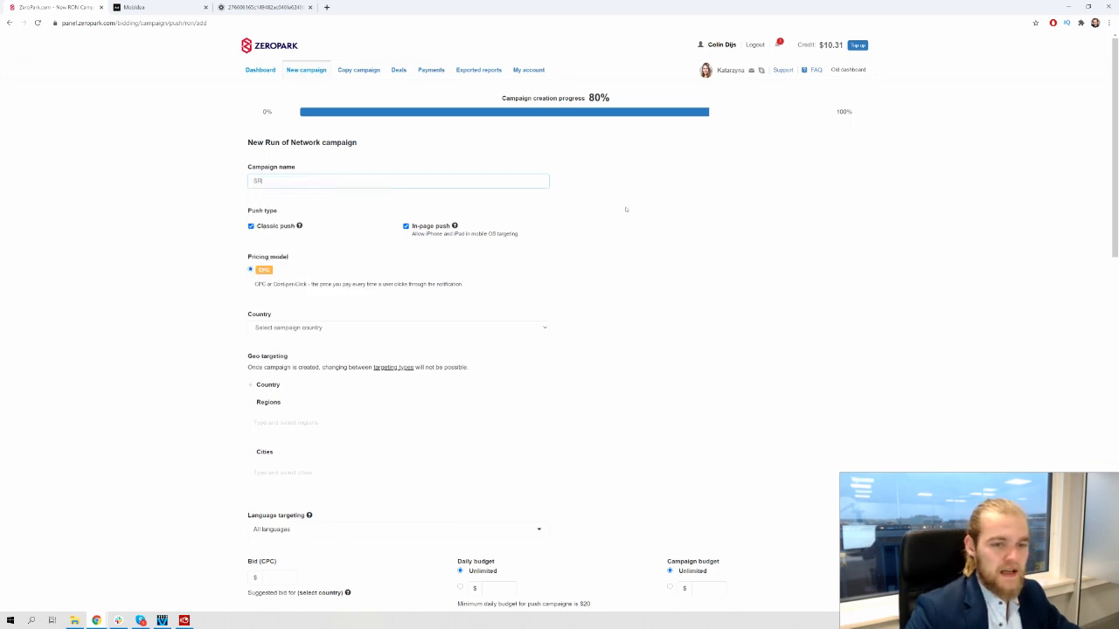
pyautogui.press('BackSpace')
pyautogui.write('S')
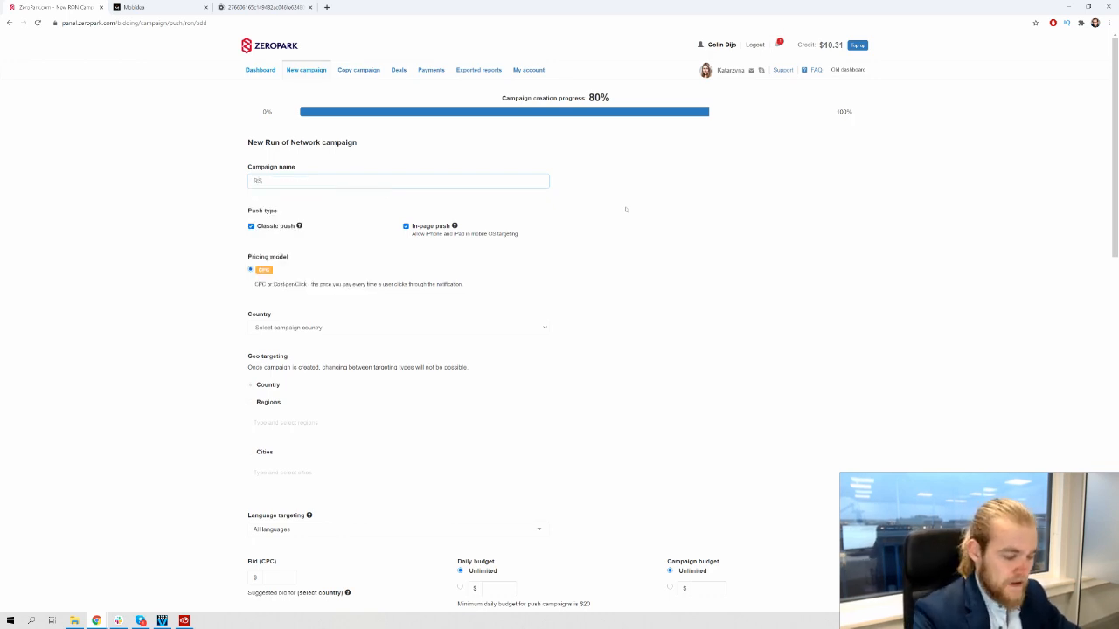
pyautogui.write(' - Cle')
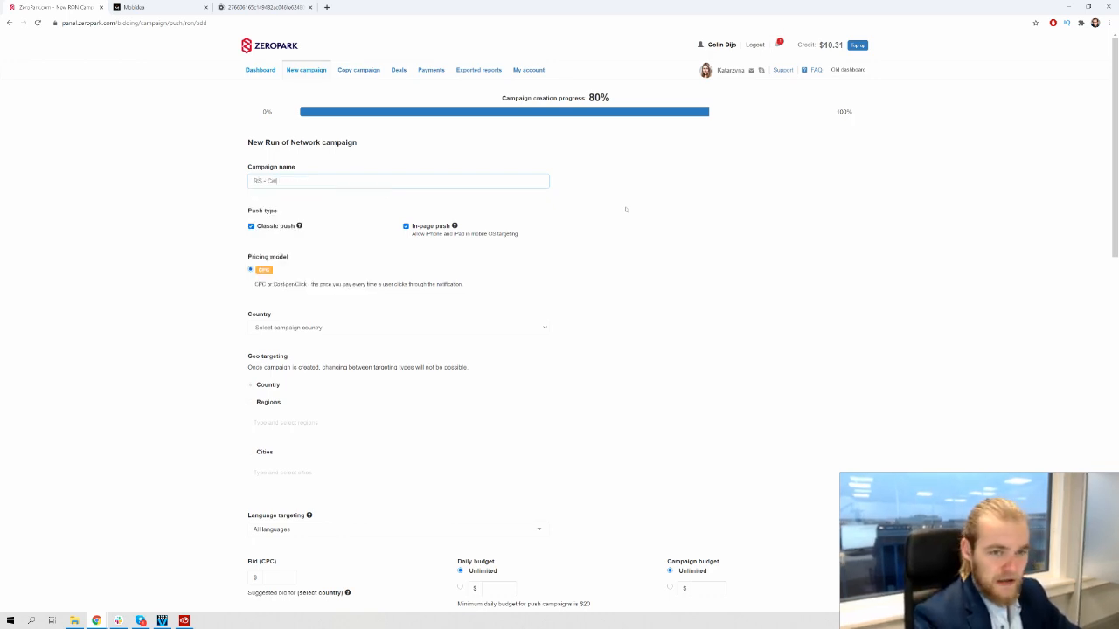
pyautogui.write('an')
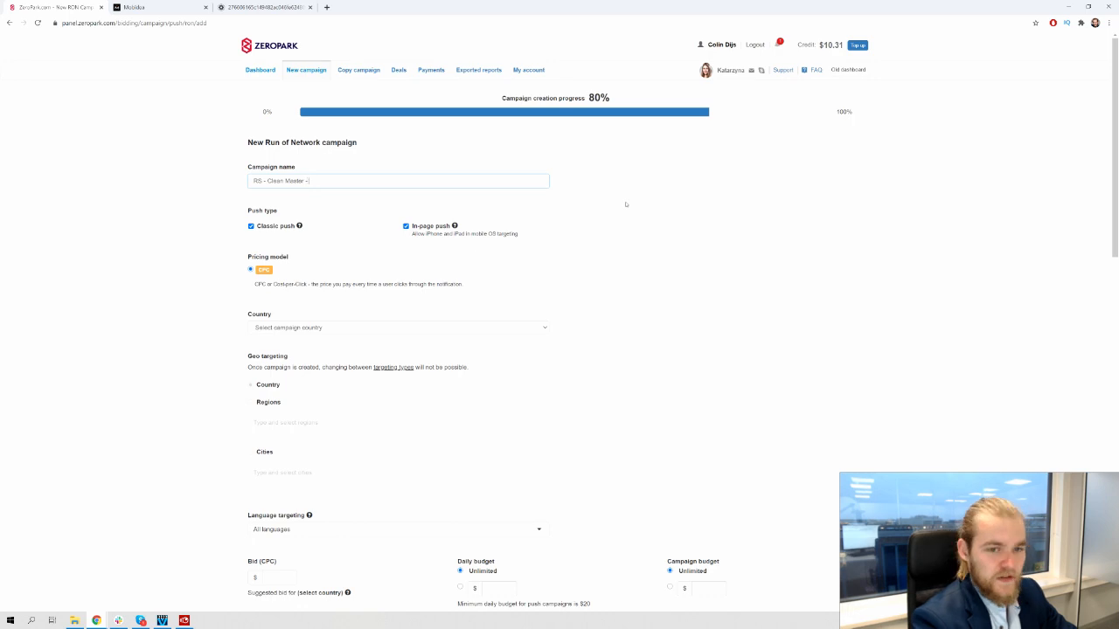
pyautogui.write('Master - Stanley')
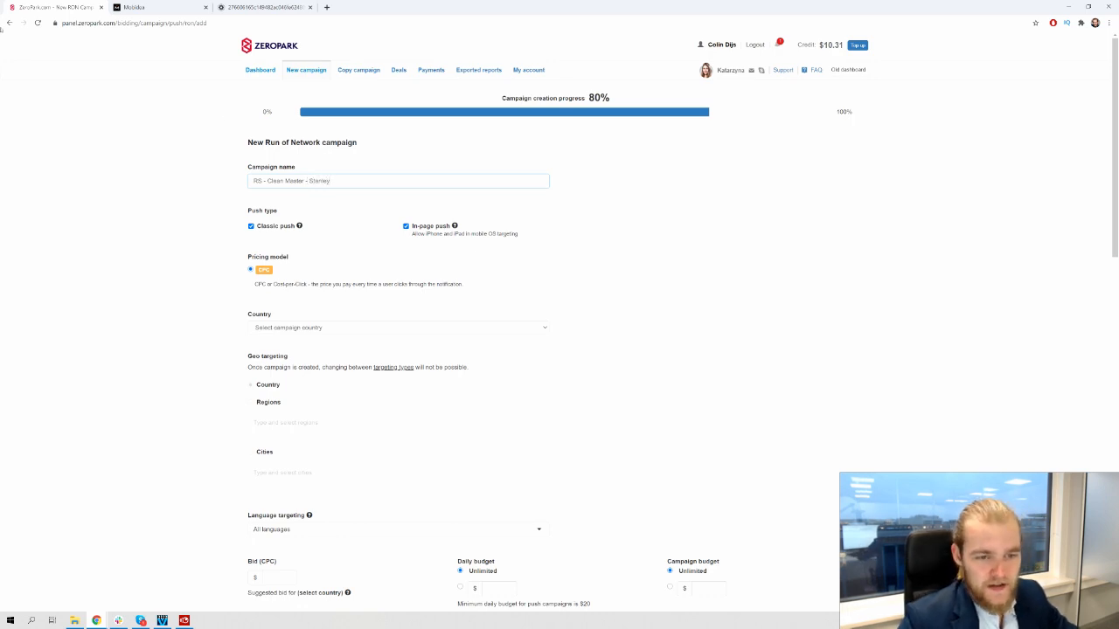
# Turn off In-page push so only Classic push stays enabled
pyautogui.click(406, 226)
pyautogui.scroll(-1, 355, 248)
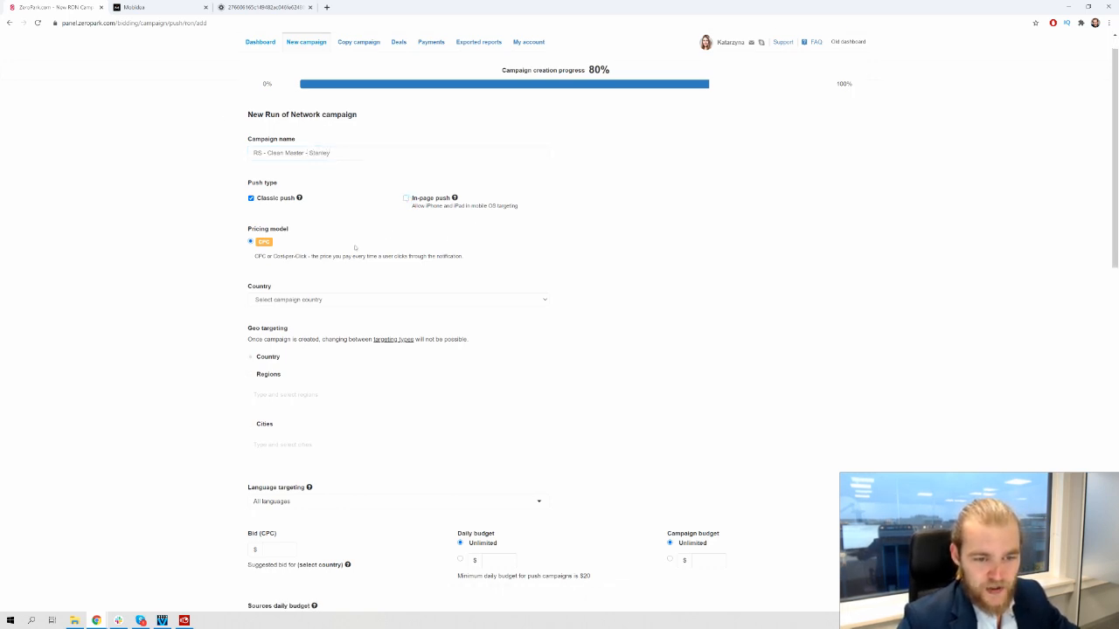
pyautogui.scroll(-2, 355, 247)
pyautogui.click(353, 241)
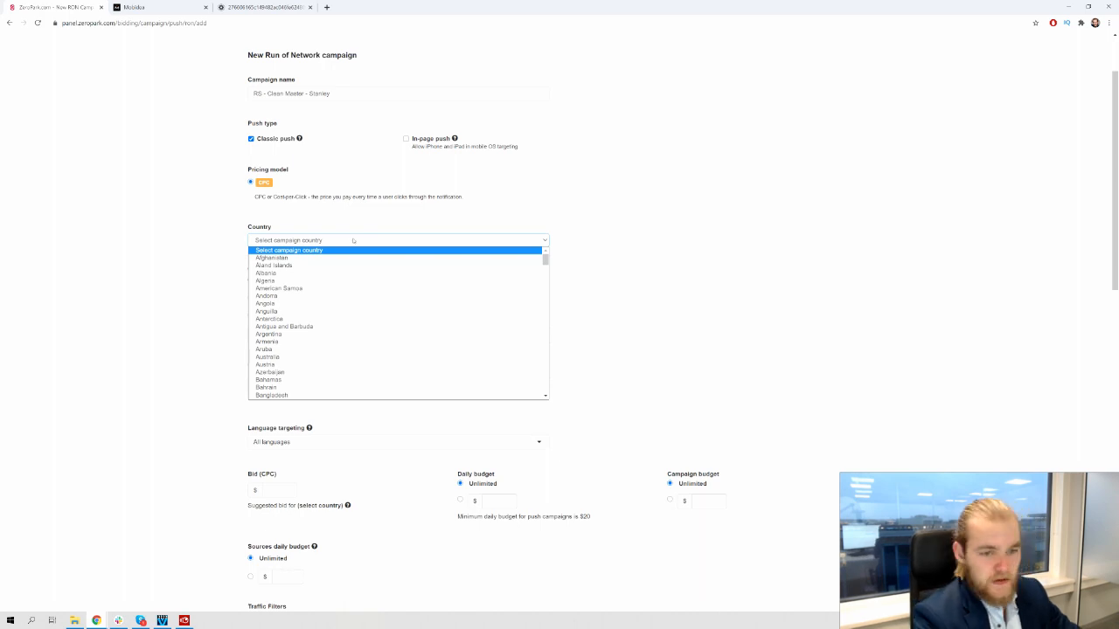
# Set Serbia as the campaign's target country
pyautogui.write('ser')
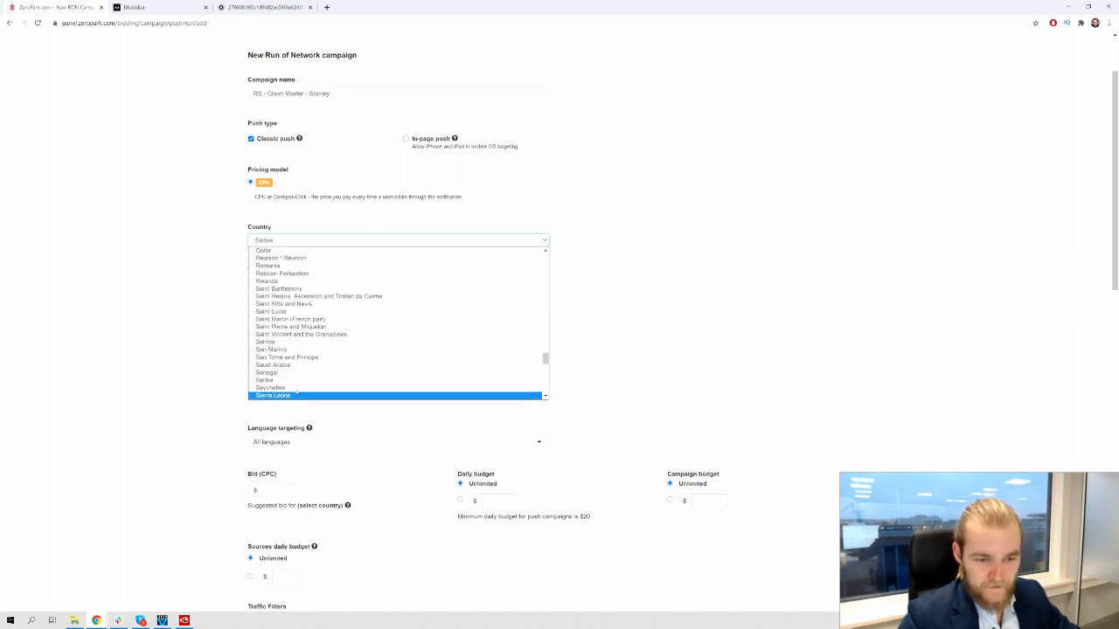
pyautogui.press('Return')
pyautogui.scroll(-1, 161, 205)
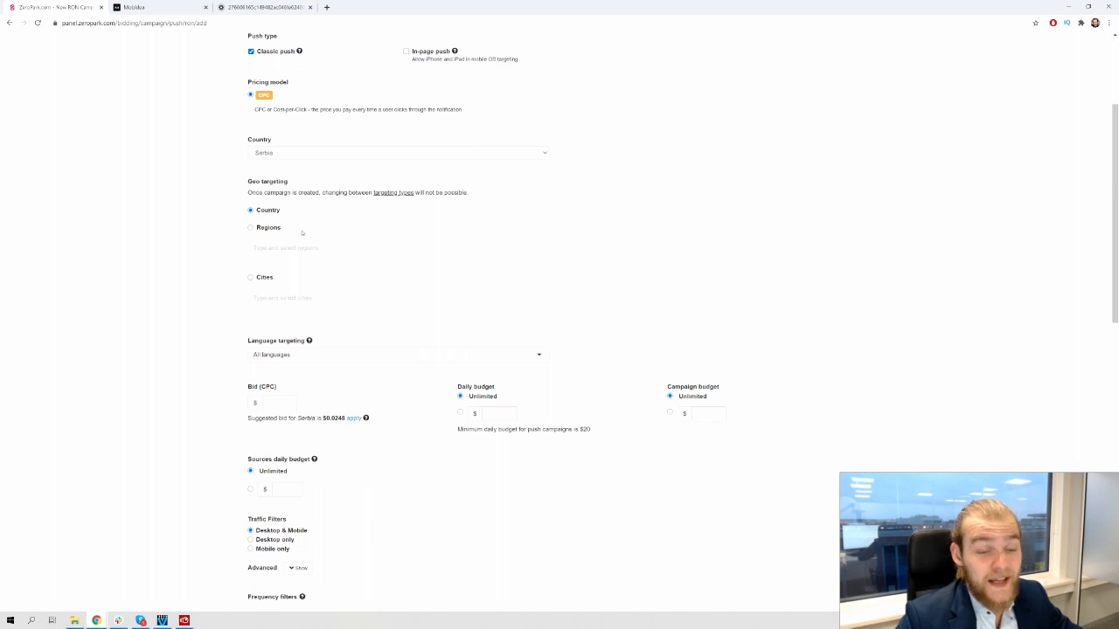
pyautogui.scroll(-1, 257, 240)
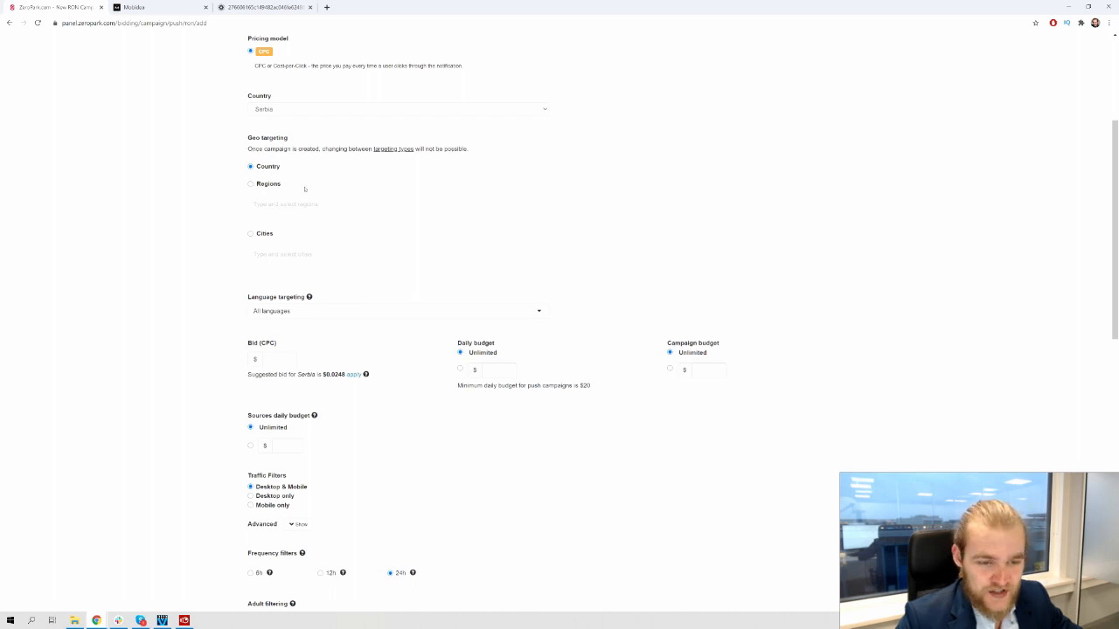
pyautogui.scroll(-2, 302, 189)
pyautogui.scroll(-1, 292, 208)
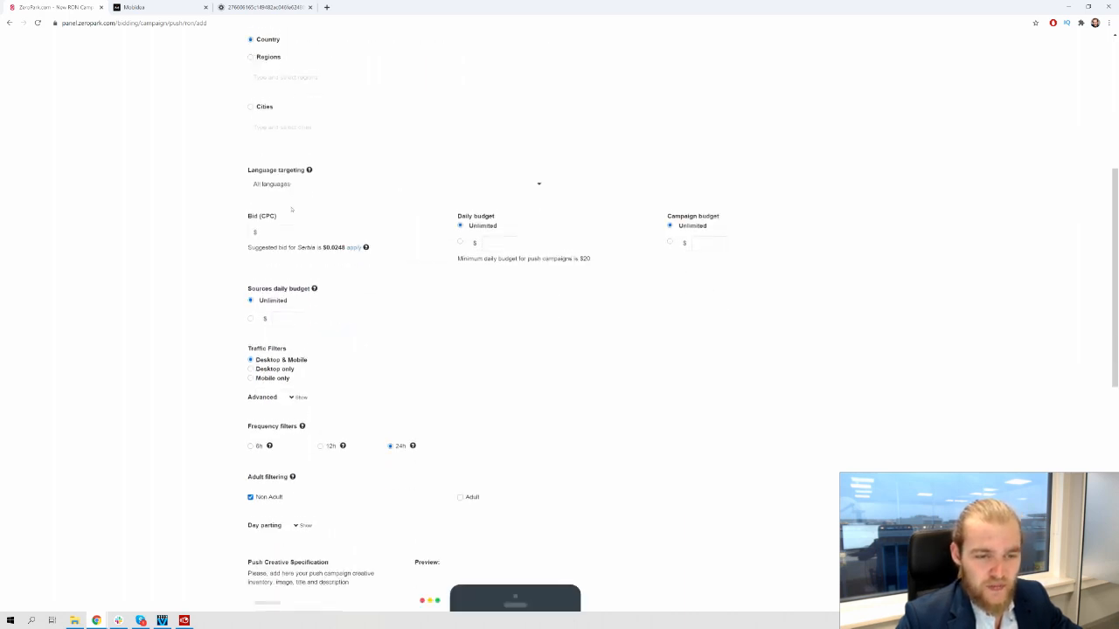
pyautogui.scroll(-2, 257, 268)
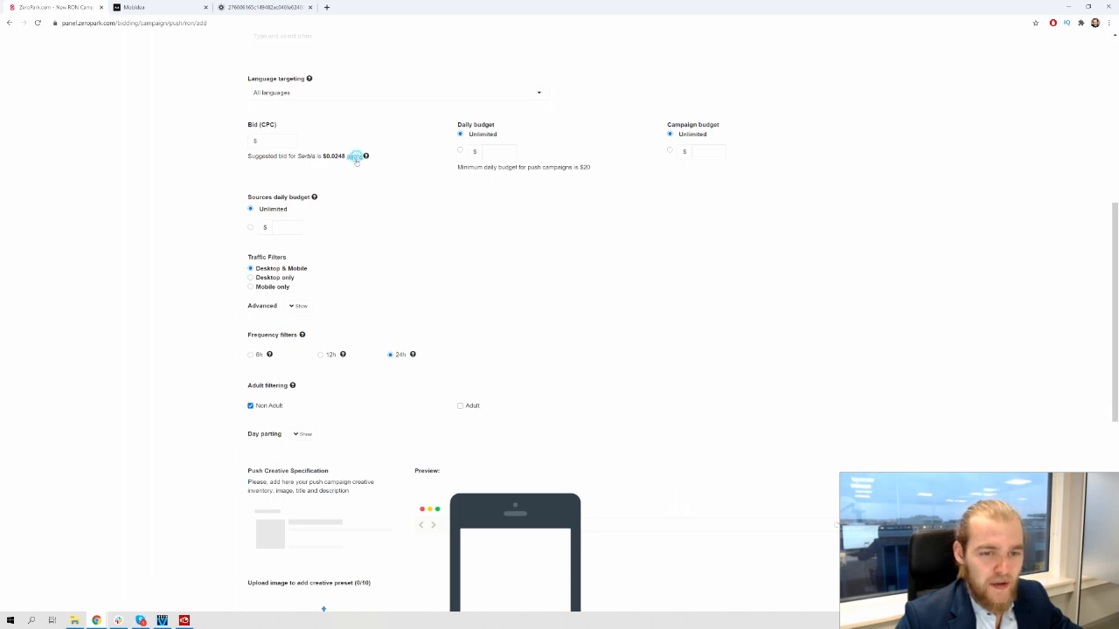
# Accept the suggested 0.0248 bid and bring the creative and destination URL sections into view
pyautogui.click(357, 156)
pyautogui.scroll(-2, 441, 198)
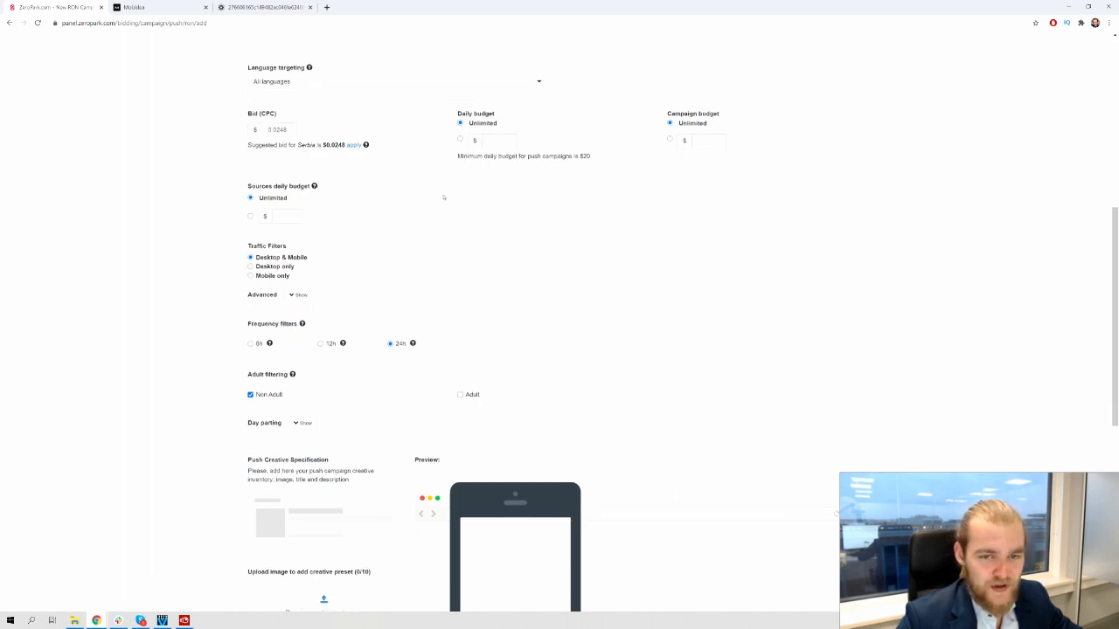
pyautogui.scroll(1, 468, 77)
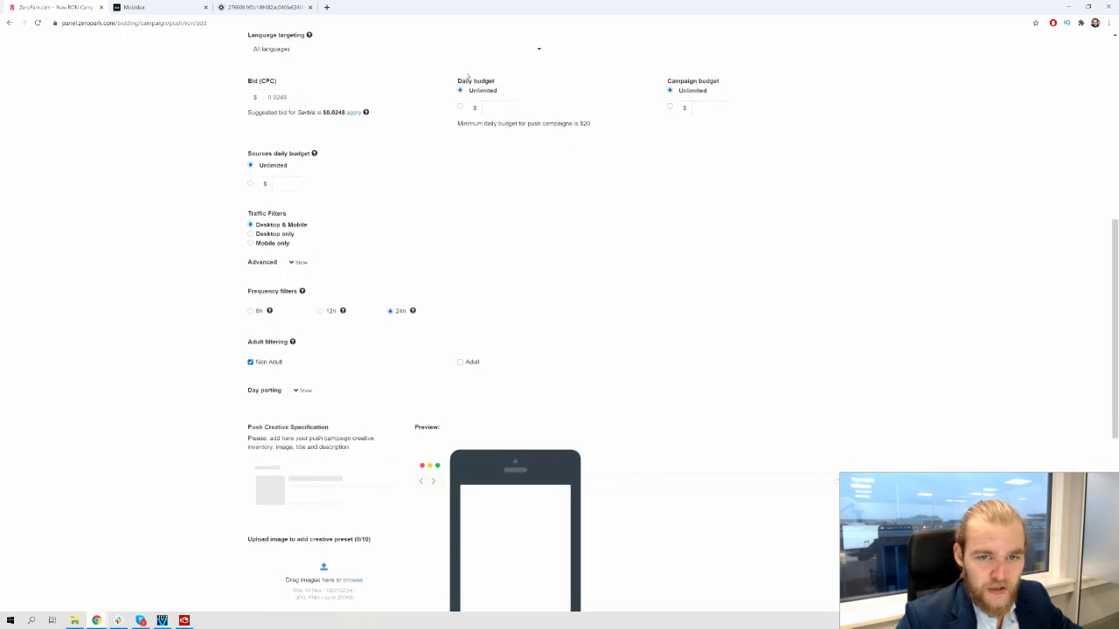
pyautogui.scroll(-1, 357, 180)
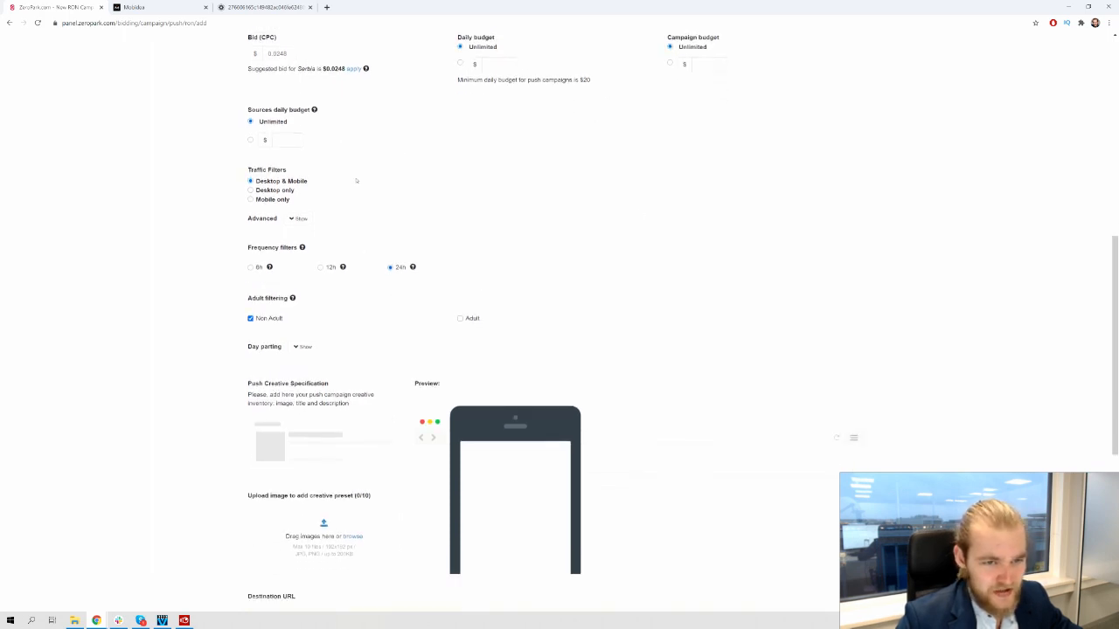
pyautogui.scroll(-5, 337, 253)
pyautogui.scroll(3, 335, 239)
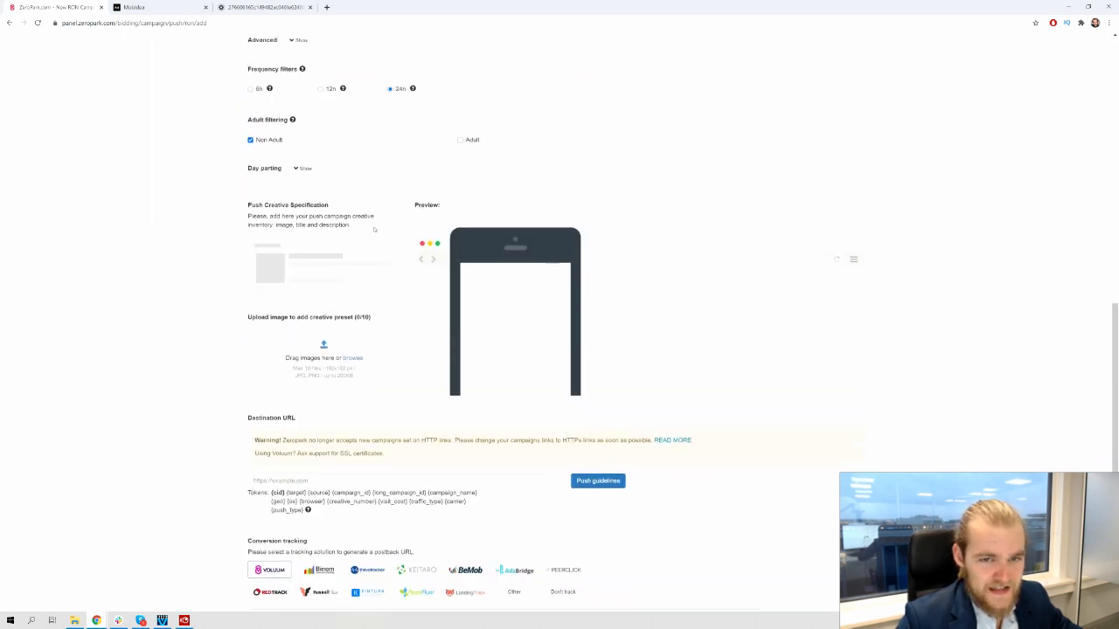
pyautogui.scroll(-4, 341, 205)
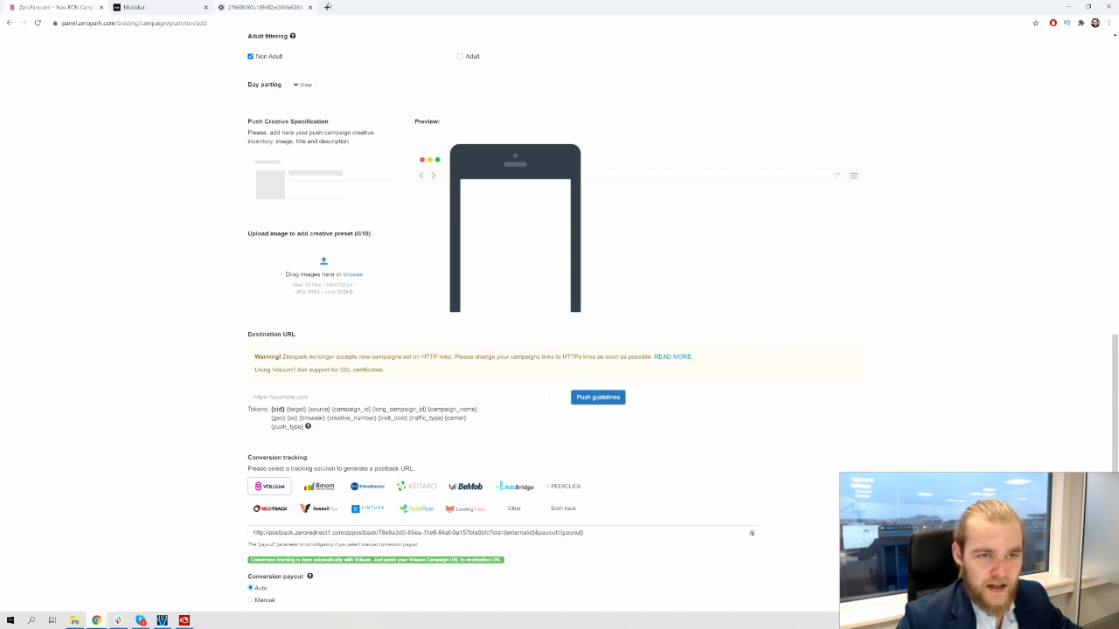
pyautogui.click(326, 7)
# Go to canva.com and create a blank custom-size design of 192 × 192 px
pyautogui.write('canva.com')
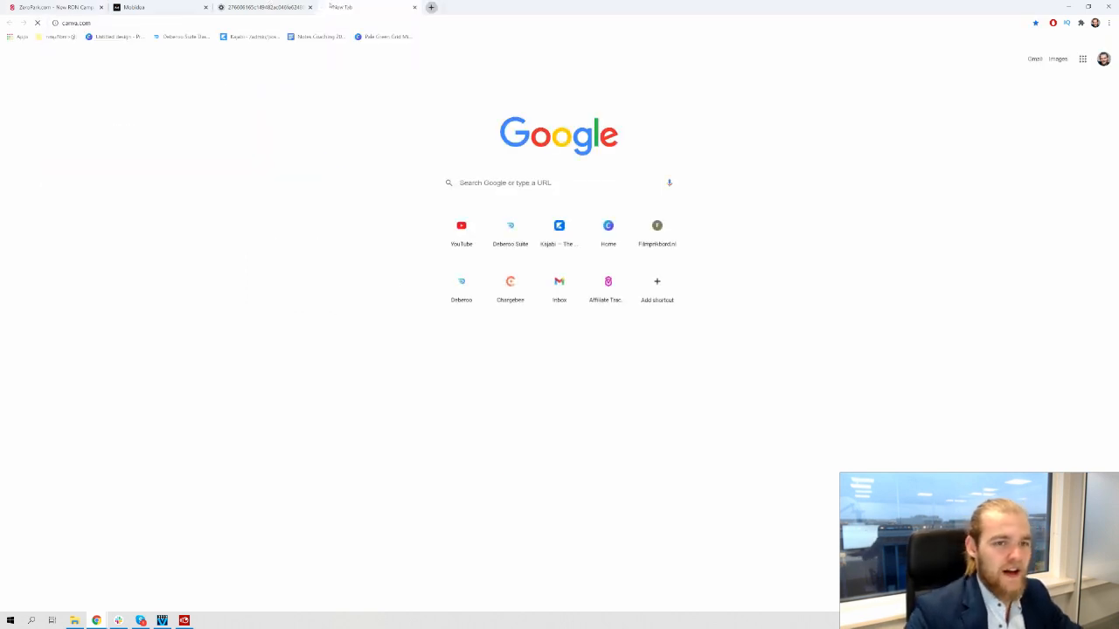
pyautogui.press('Return')
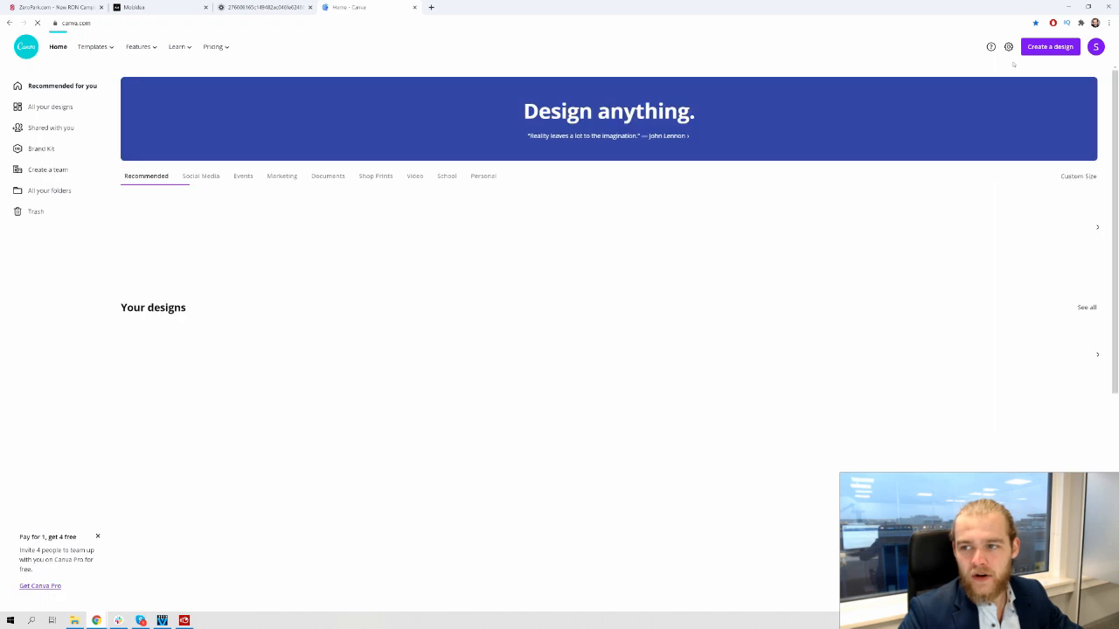
pyautogui.click(1050, 47)
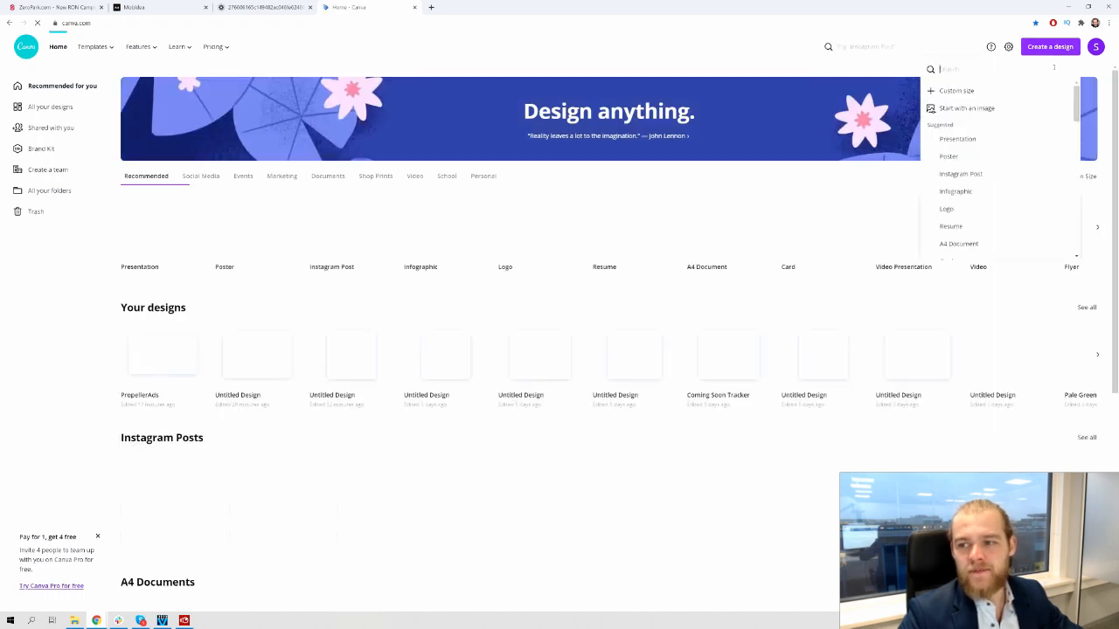
pyautogui.click(1002, 90)
pyautogui.write('192')
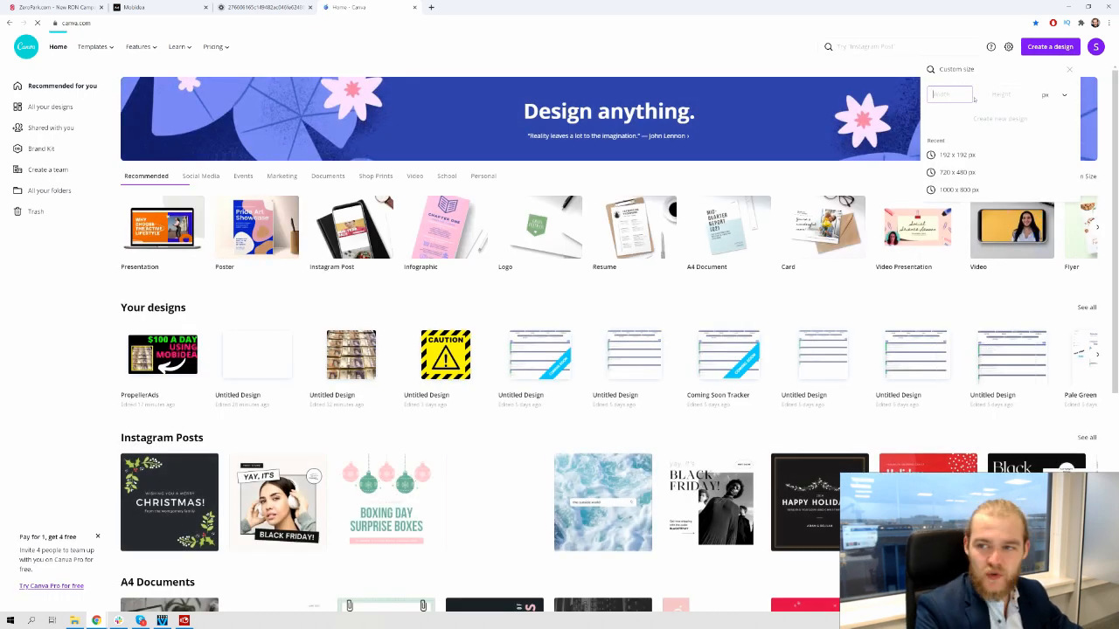
pyautogui.press('Tab')
pyautogui.write('192')
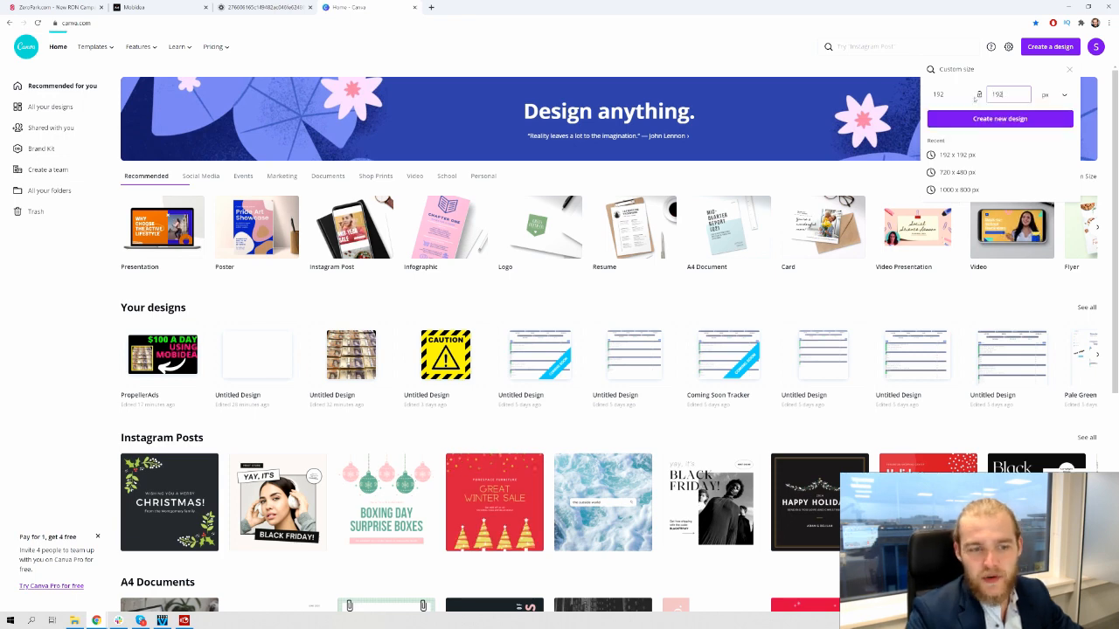
pyautogui.press('Return')
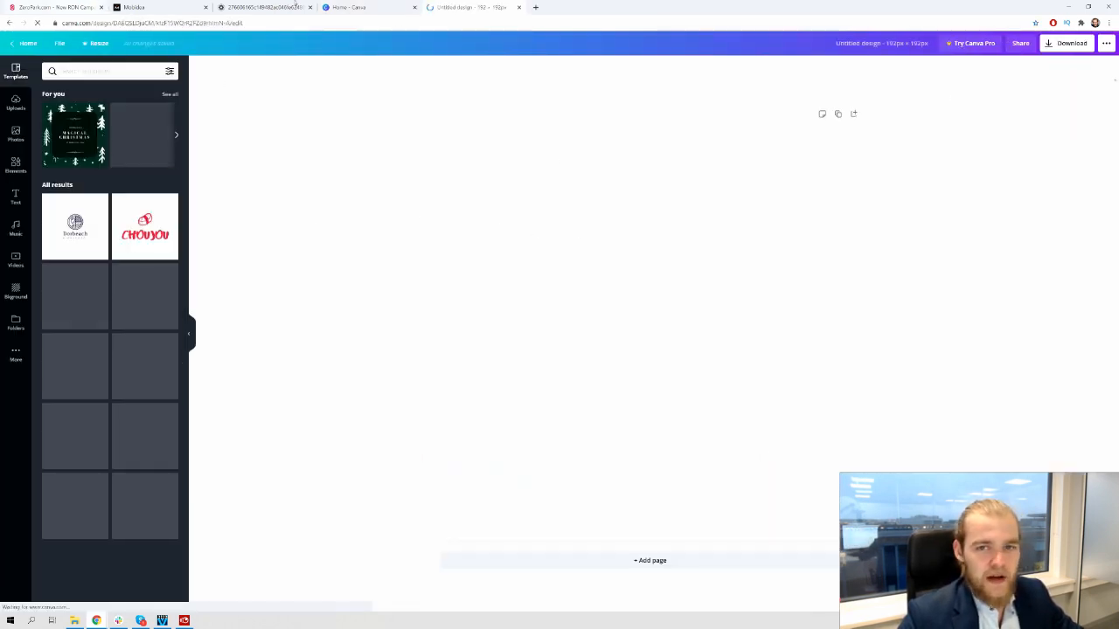
pyautogui.click(534, 7)
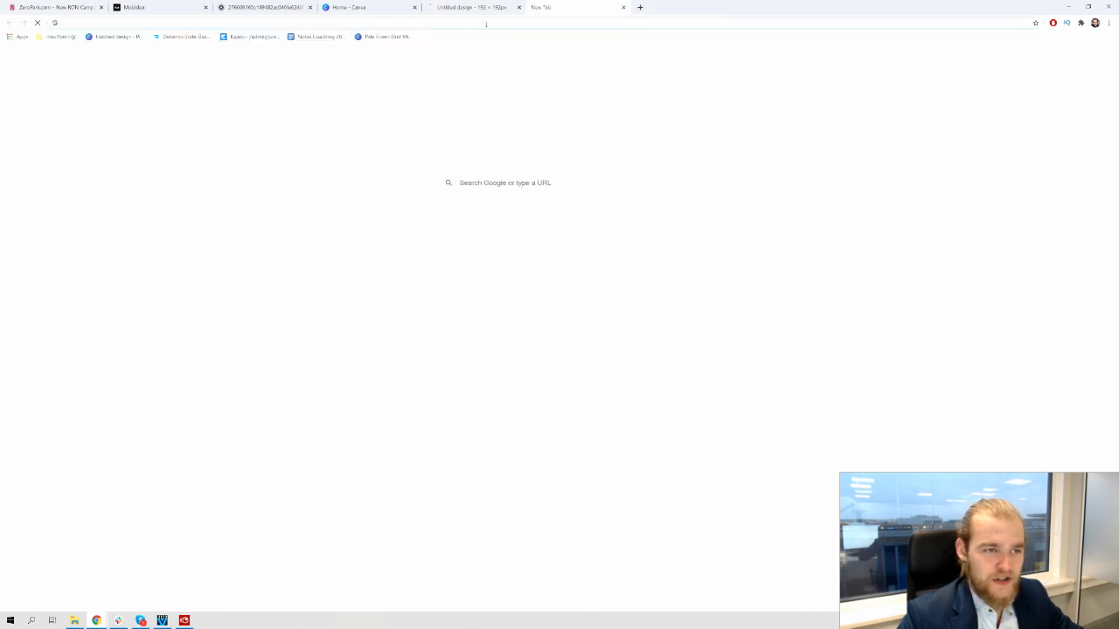
# Search Google Images for 'alert'
pyautogui.click(485, 25)
pyautogui.write('alert')
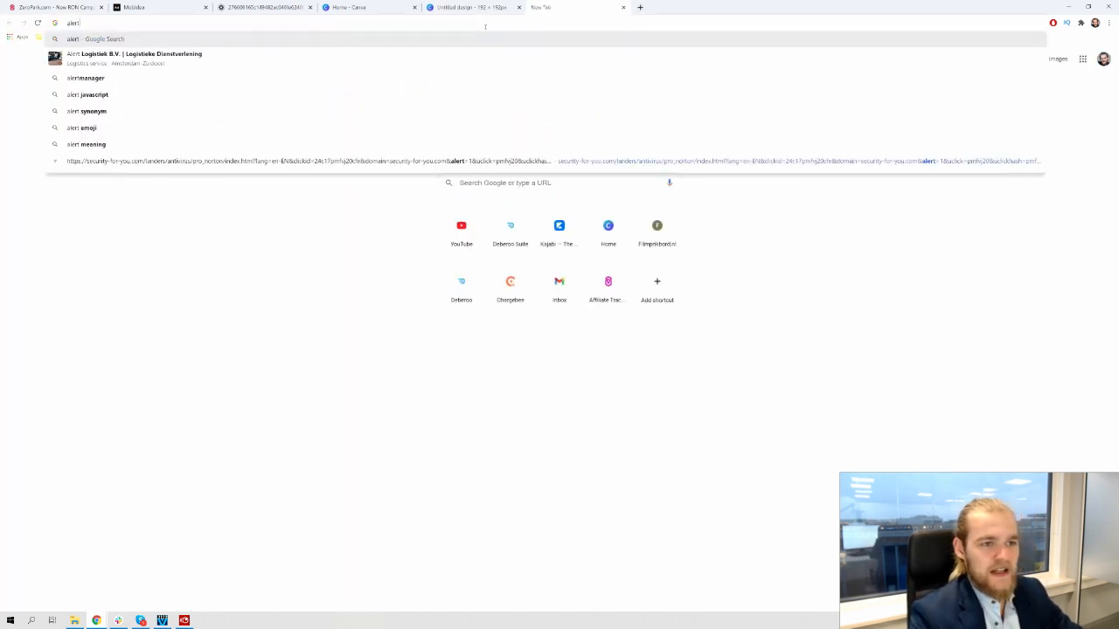
pyautogui.press('Return')
pyautogui.click(124, 74)
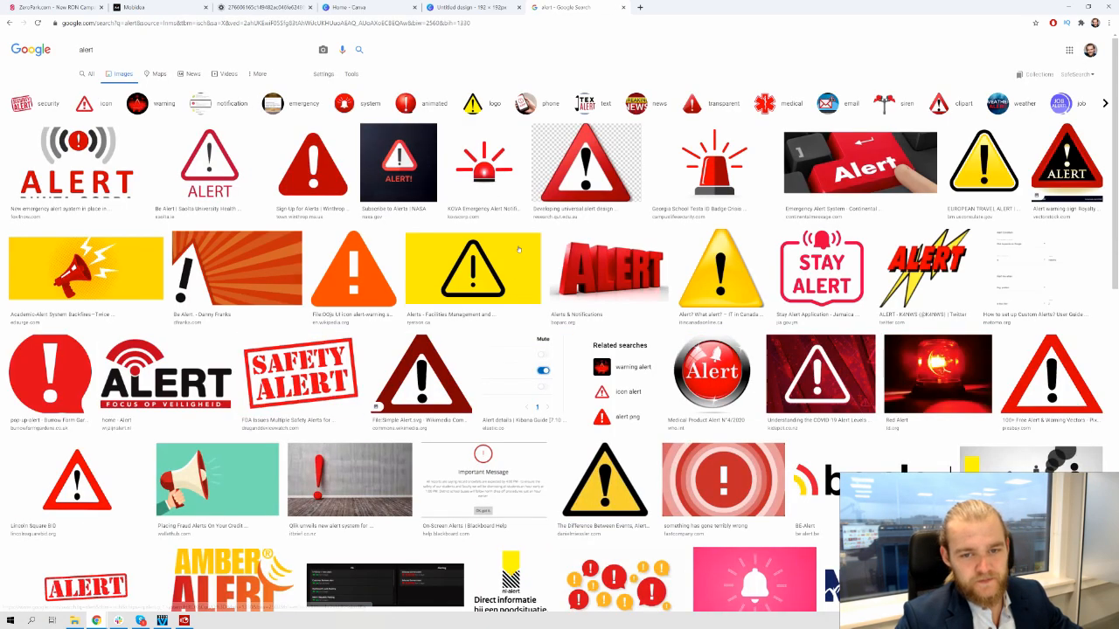
# Save the red Simple Alert warning-triangle image to the computer
pyautogui.click(330, 194)
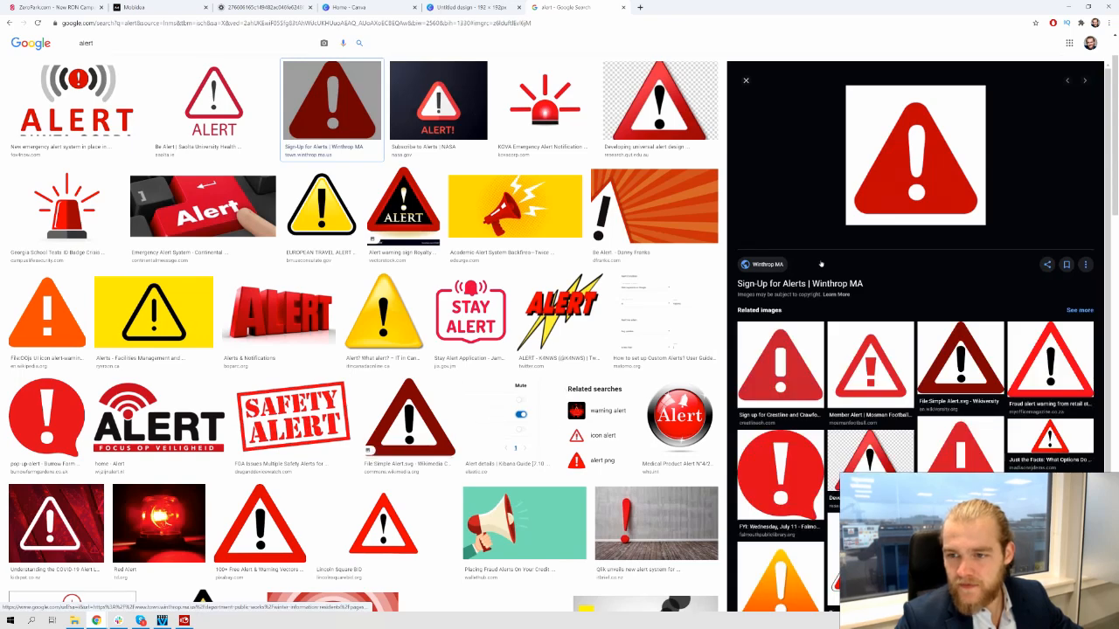
pyautogui.rightClick(880, 157)
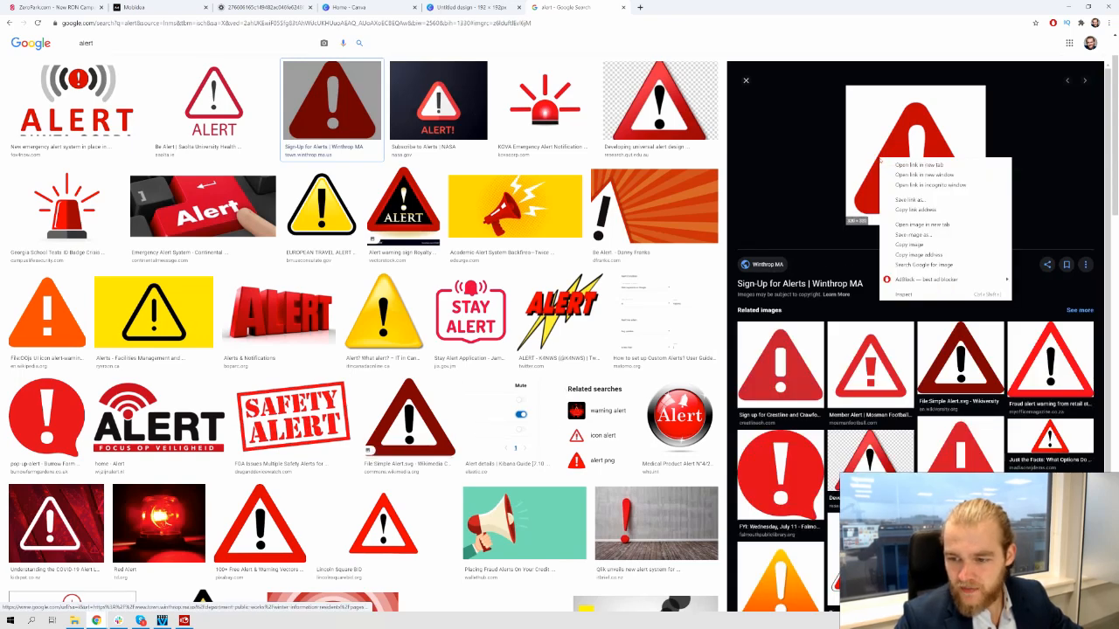
pyautogui.click(960, 358)
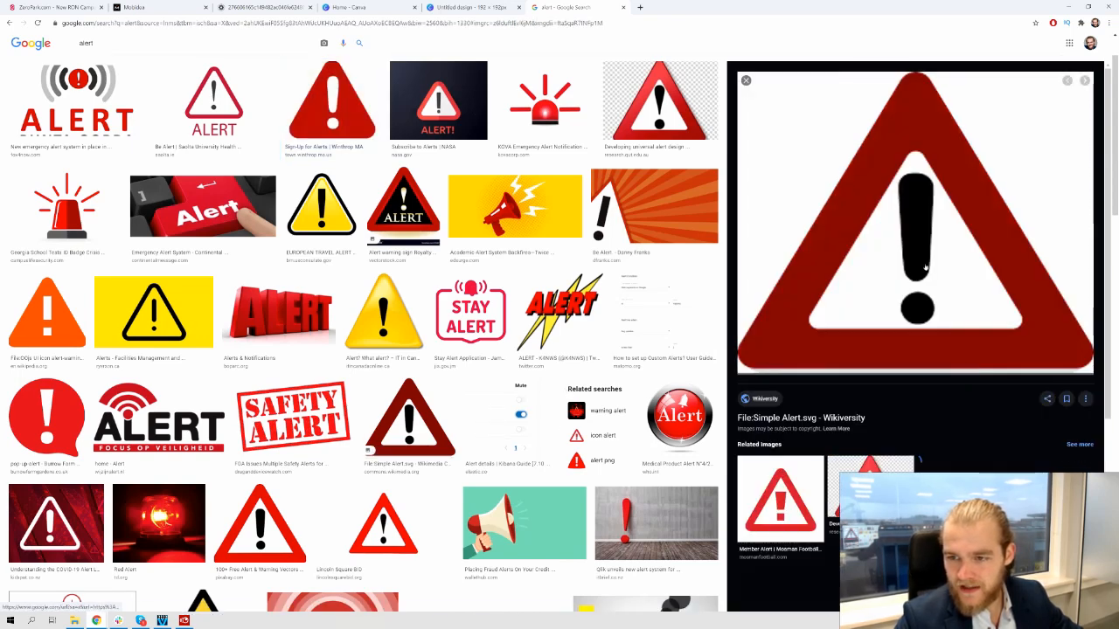
pyautogui.rightClick(922, 222)
pyautogui.click(979, 297)
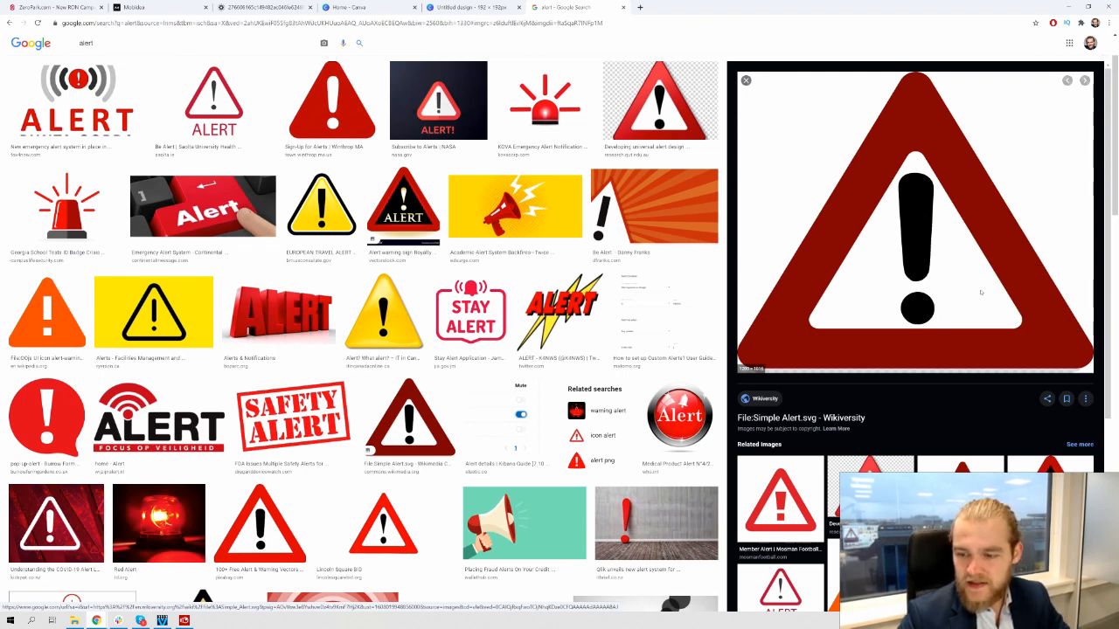
pyautogui.press('Return')
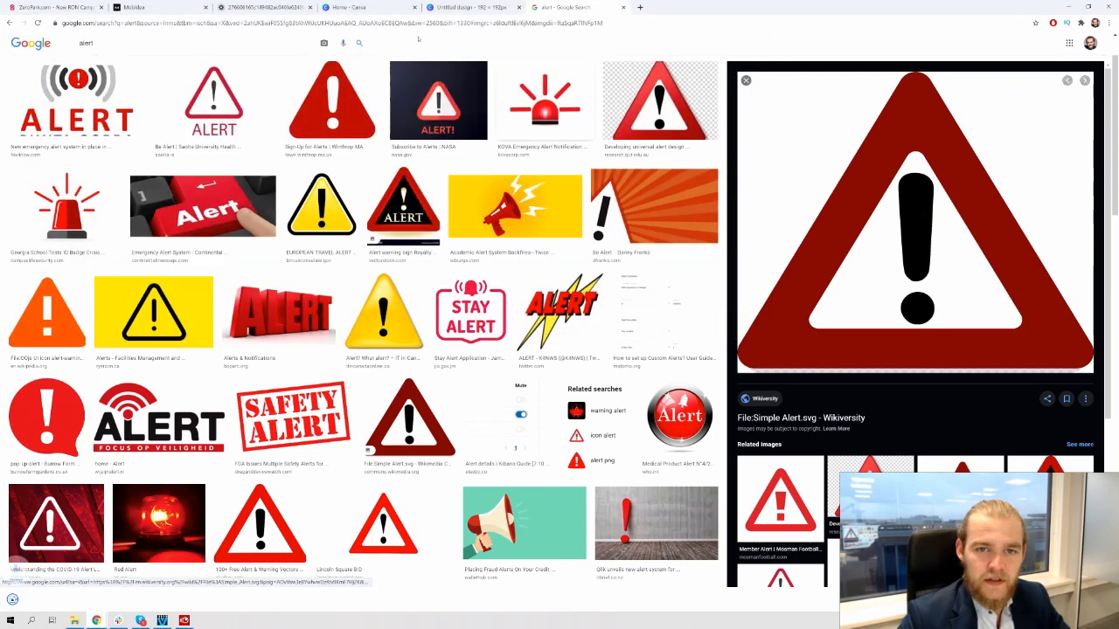
pyautogui.click(473, 7)
# Upload the warning-triangle image to Canva and stretch it to fill the 192 px page
pyautogui.moveTo(53, 600); pyautogui.dragTo(108, 349)
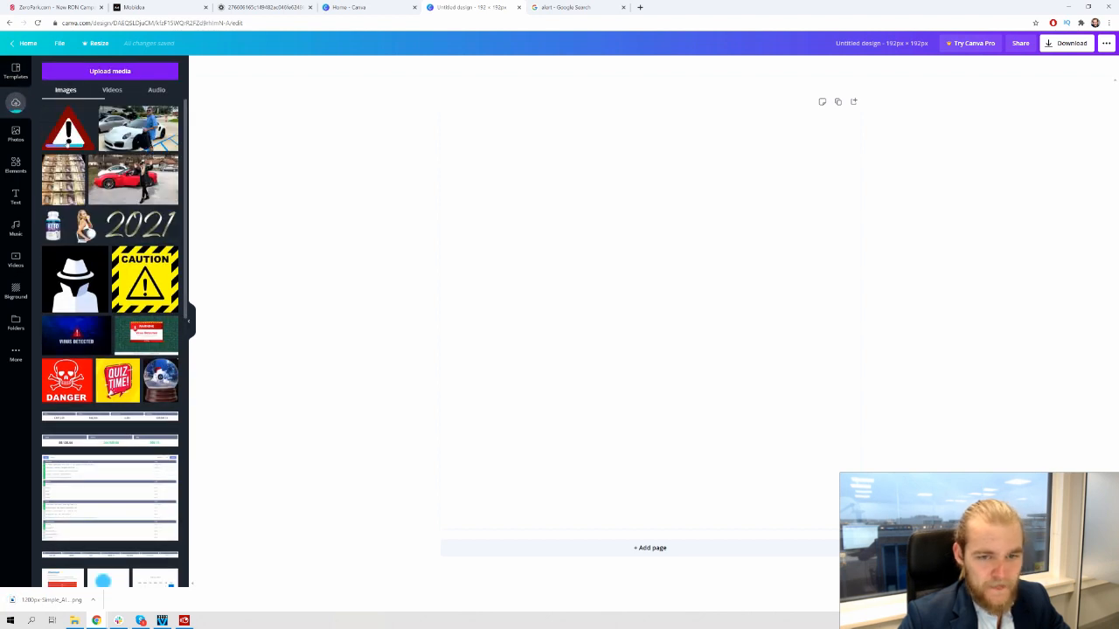
pyautogui.moveTo(68, 128); pyautogui.dragTo(458, 294)
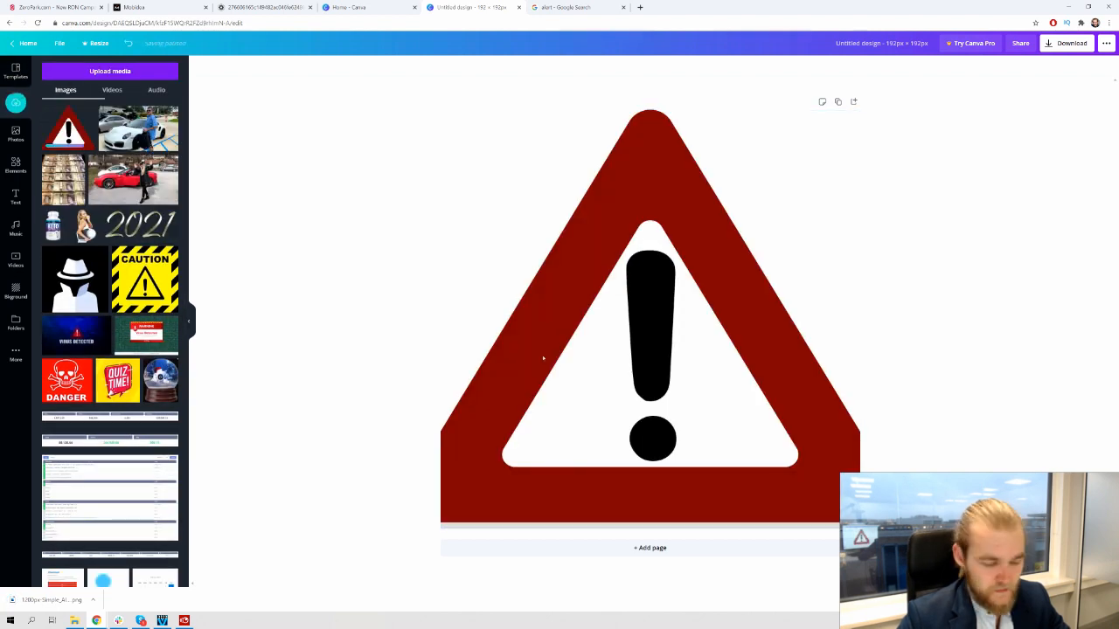
pyautogui.press('Delete')
pyautogui.moveTo(68, 128); pyautogui.dragTo(553, 254)
pyautogui.moveTo(831, 242); pyautogui.dragTo(844, 229)
pyautogui.moveTo(480, 158); pyautogui.dragTo(455, 128)
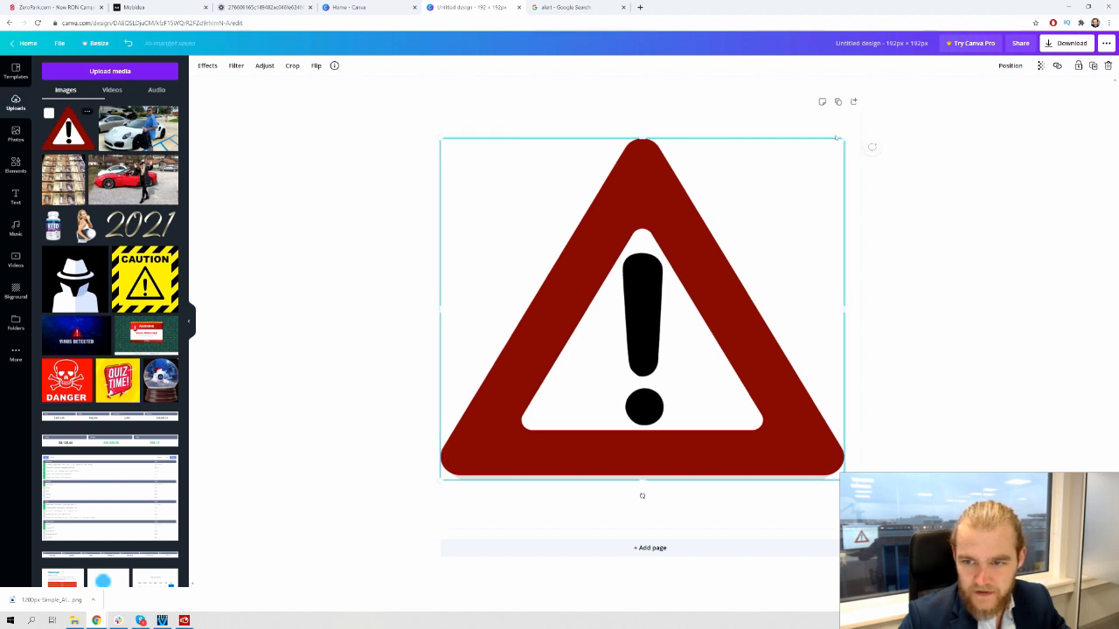
pyautogui.moveTo(852, 139); pyautogui.dragTo(866, 131)
pyautogui.moveTo(745, 239); pyautogui.dragTo(746, 247)
# Download the Canva design as a PNG
pyautogui.click(1000, 254)
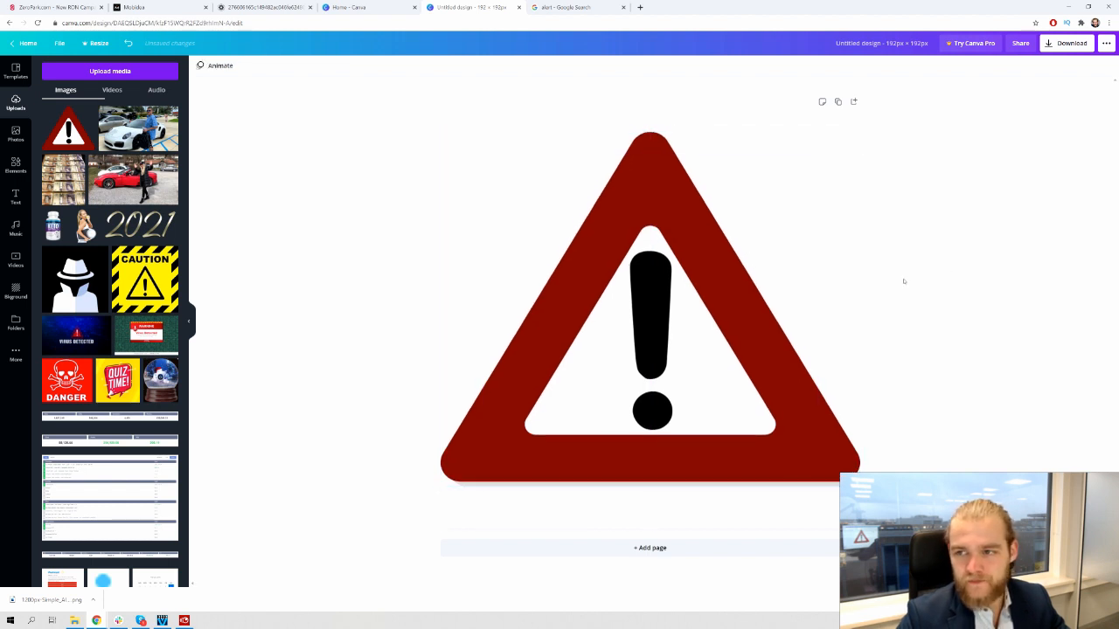
pyautogui.click(1051, 44)
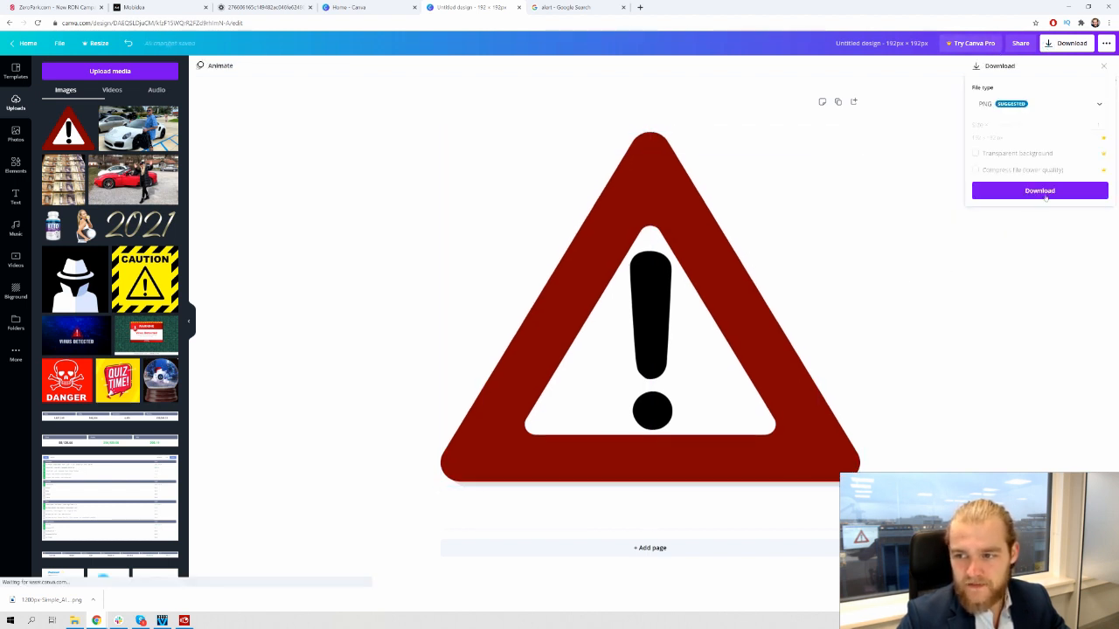
pyautogui.click(1039, 191)
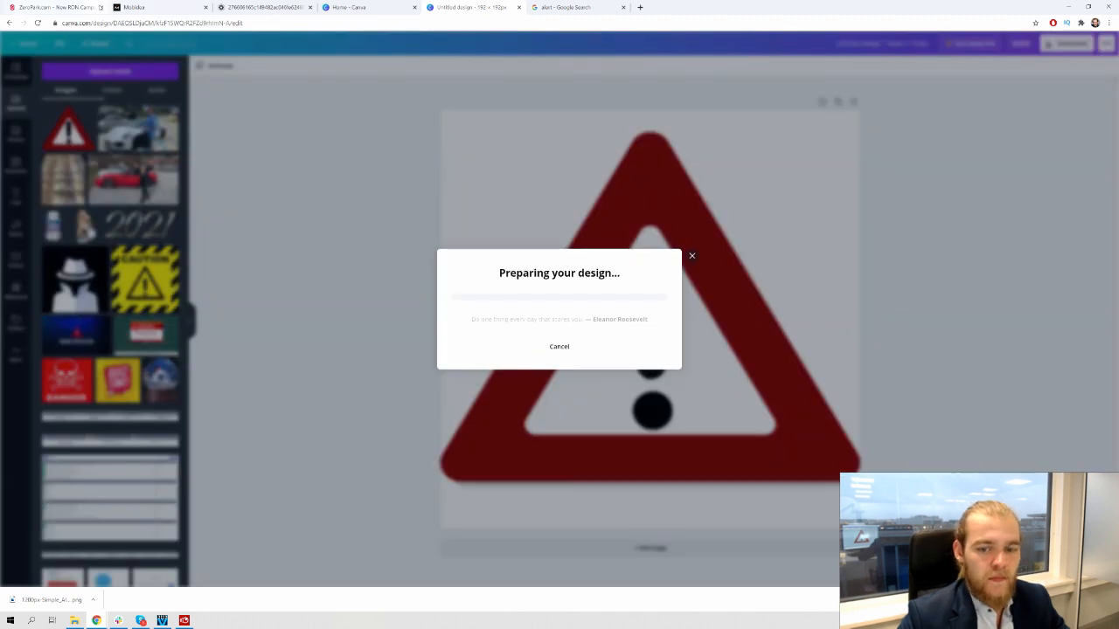
# Upload the triangle PNG as a Zeropark push creative titled 'Your Device is Slow'
pyautogui.click(25, 6)
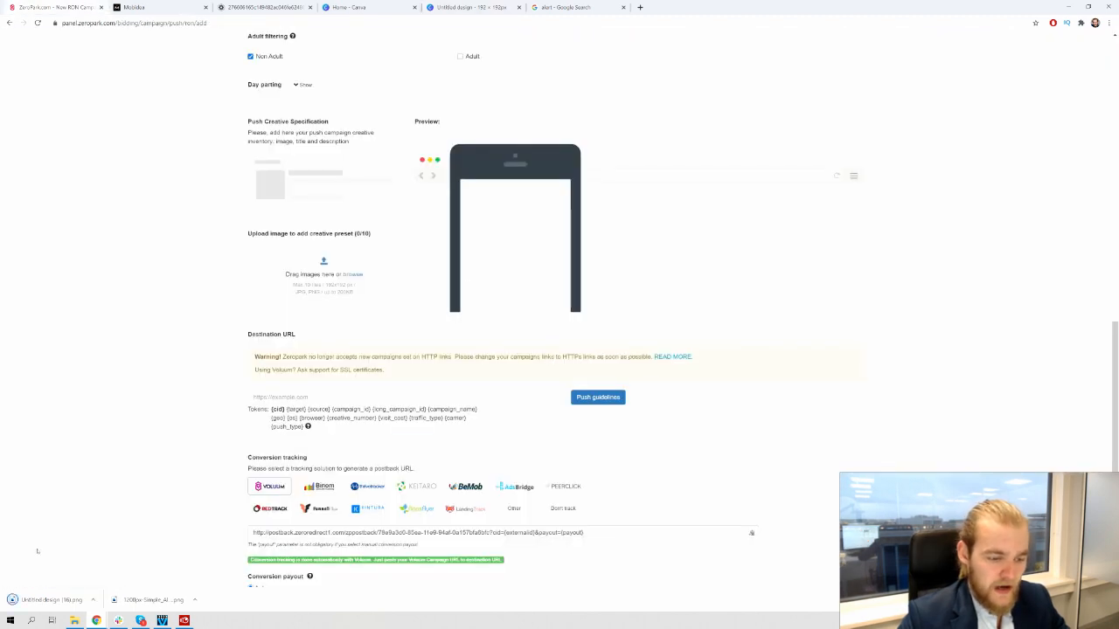
pyautogui.moveTo(37, 599); pyautogui.dragTo(319, 293)
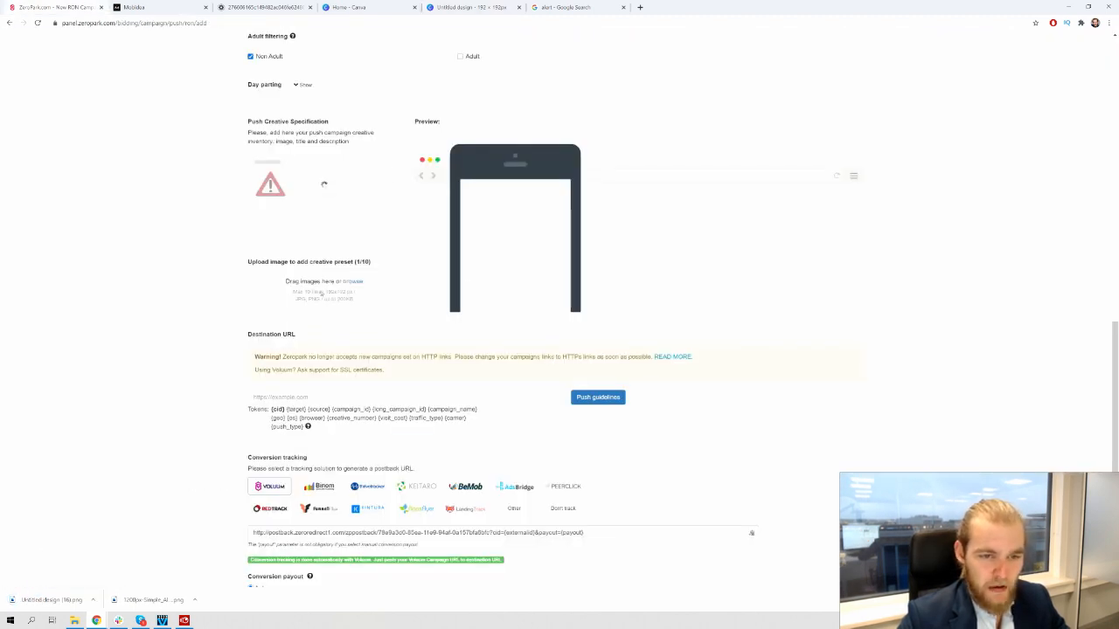
pyautogui.click(312, 174)
pyautogui.write('Yo')
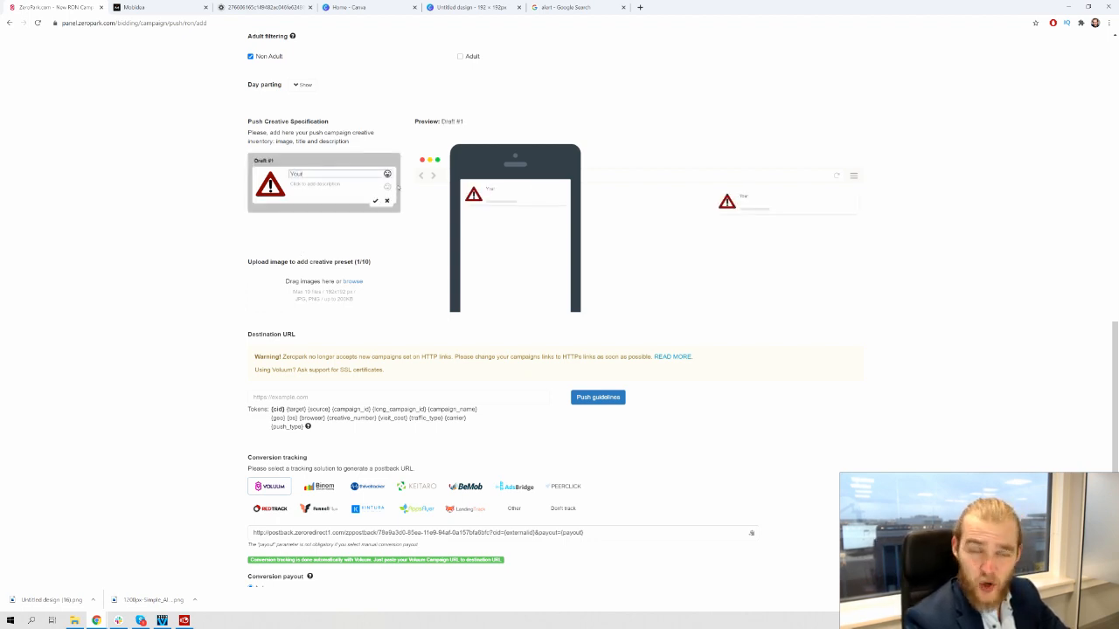
pyautogui.write('ur')
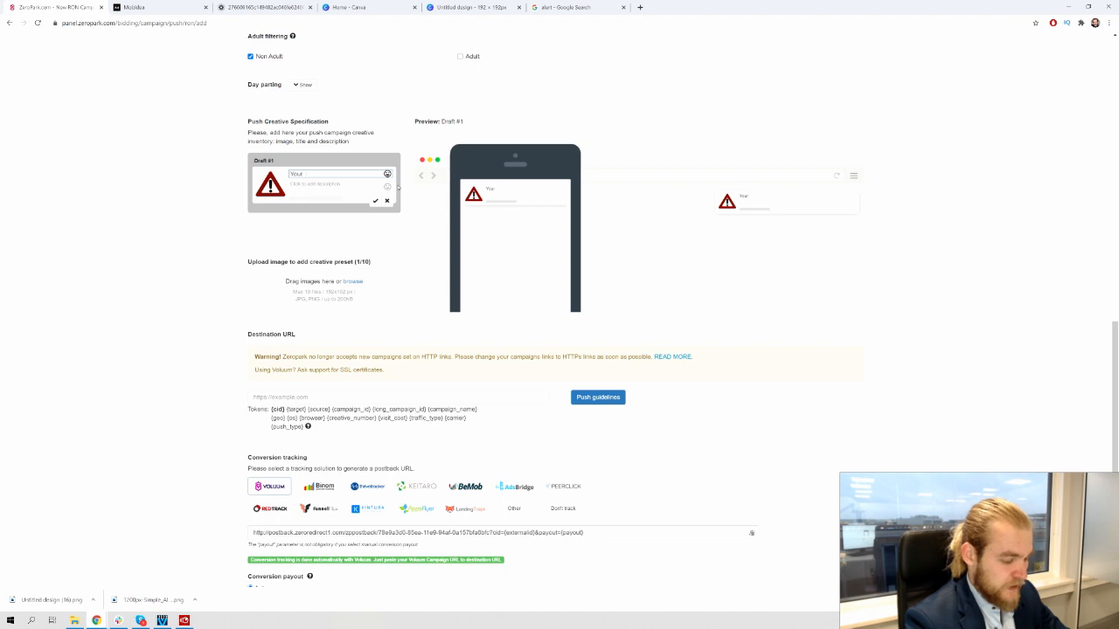
pyautogui.write(' P')
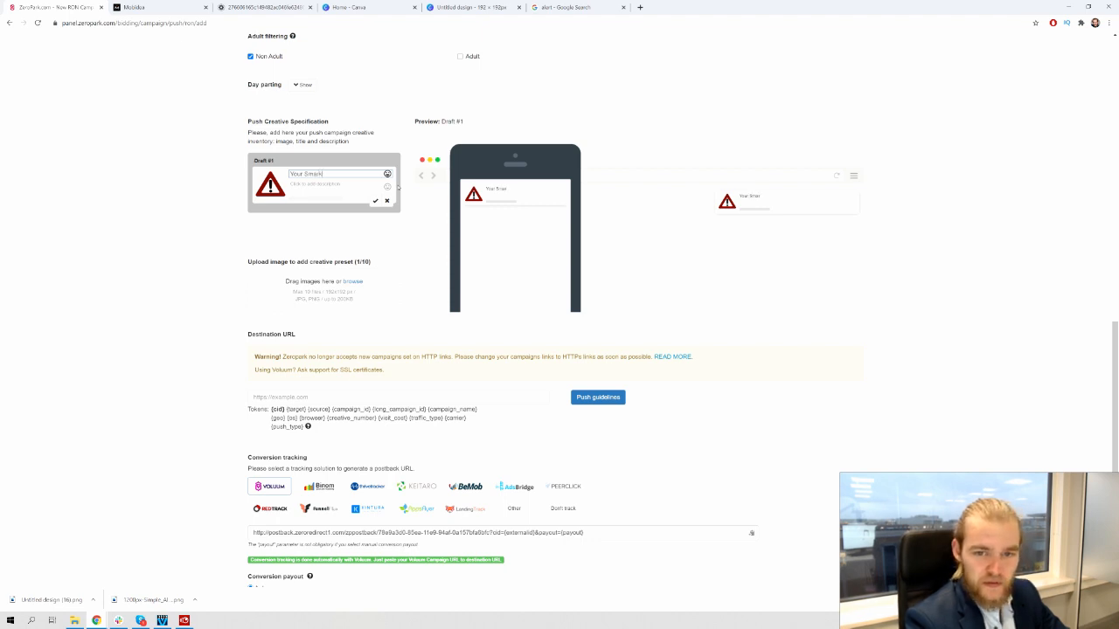
pyautogui.press('BackSpace')
pyautogui.write('tpho')
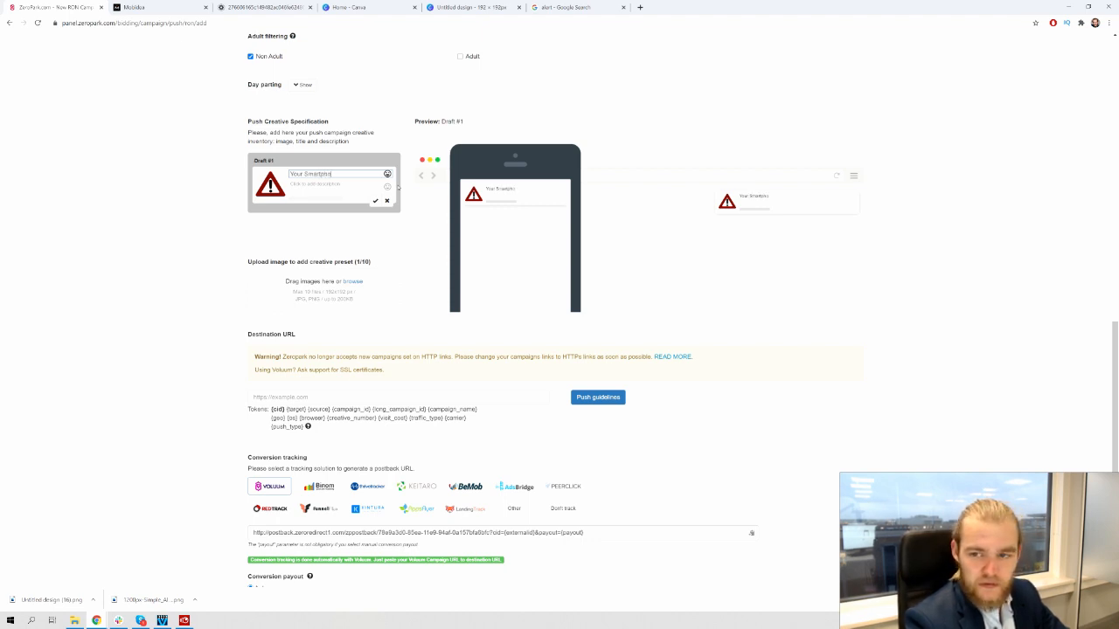
pyautogui.write('ne is Getting Sl')
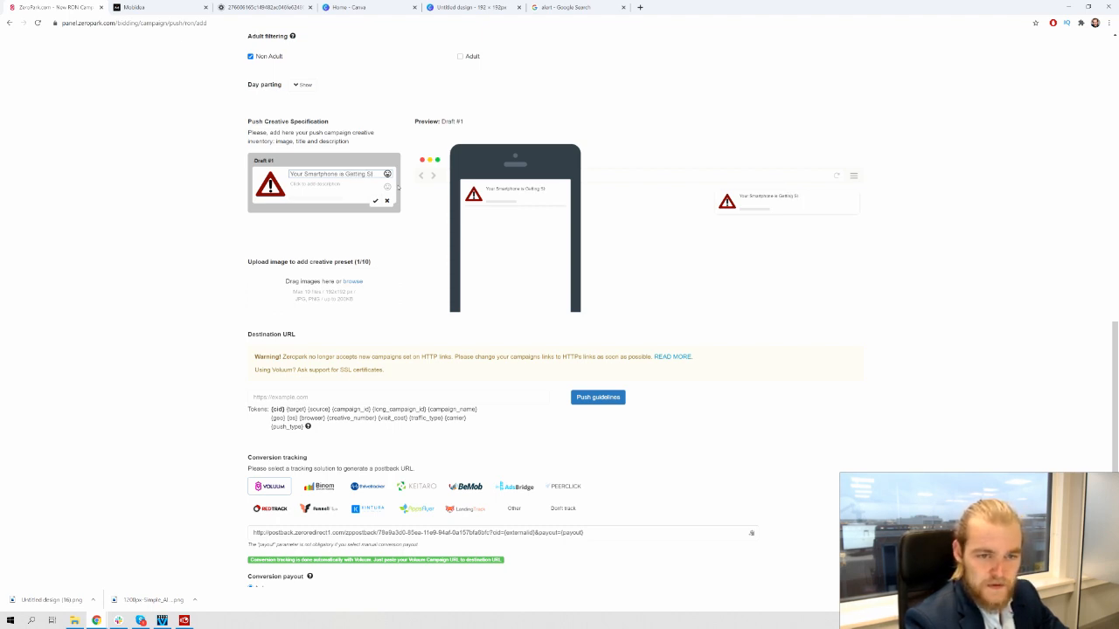
pyautogui.press('BackSpace')
pyautogui.press('BackSpace')
pyautogui.press('BackSpace')
pyautogui.press('BackSpace')
pyautogui.press('BackSpace')
pyautogui.press('BackSpace')
pyautogui.press('BackSpace')
pyautogui.press('BackSpace')
pyautogui.press('BackSpace')
pyautogui.press('BackSpace')
pyautogui.press('BackSpace')
pyautogui.press('BackSpace')
pyautogui.press('BackSpace')
pyautogui.press('BackSpace')
pyautogui.press('BackSpace')
pyautogui.press('BackSpace')
pyautogui.press('BackSpace')
pyautogui.press('BackSpace')
pyautogui.press('BackSpace')
pyautogui.press('BackSpace')
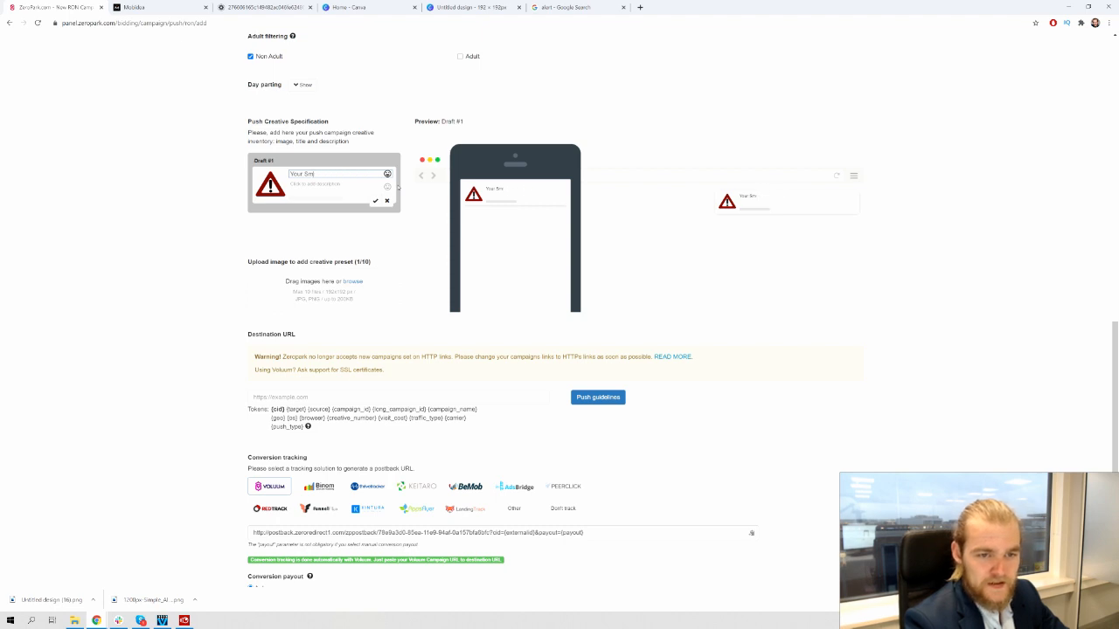
pyautogui.write('Device is')
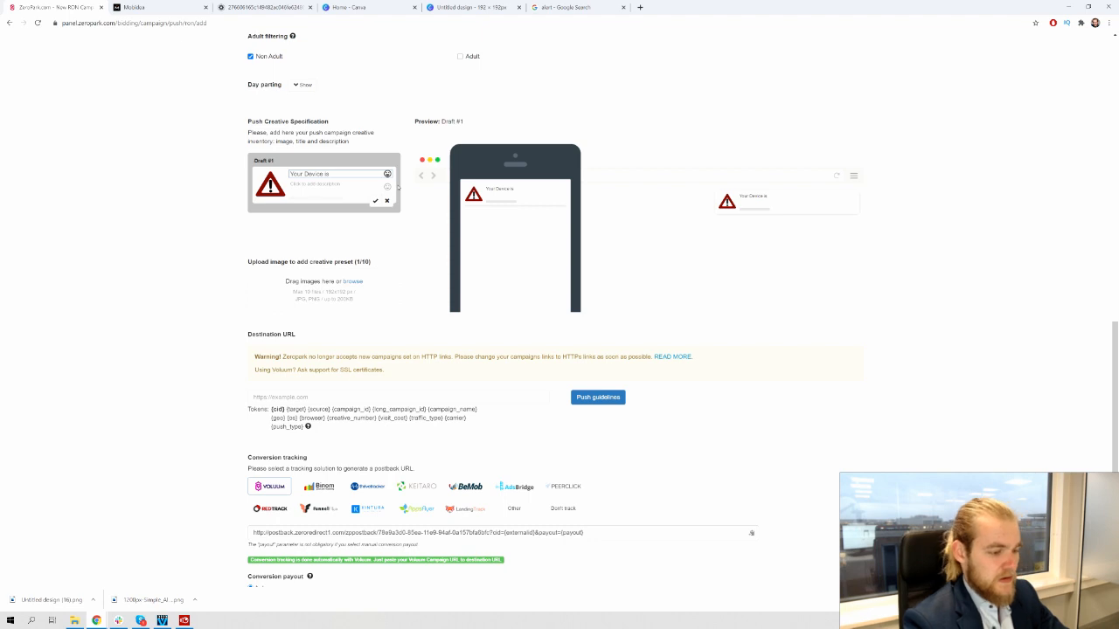
pyautogui.write(' Slow')
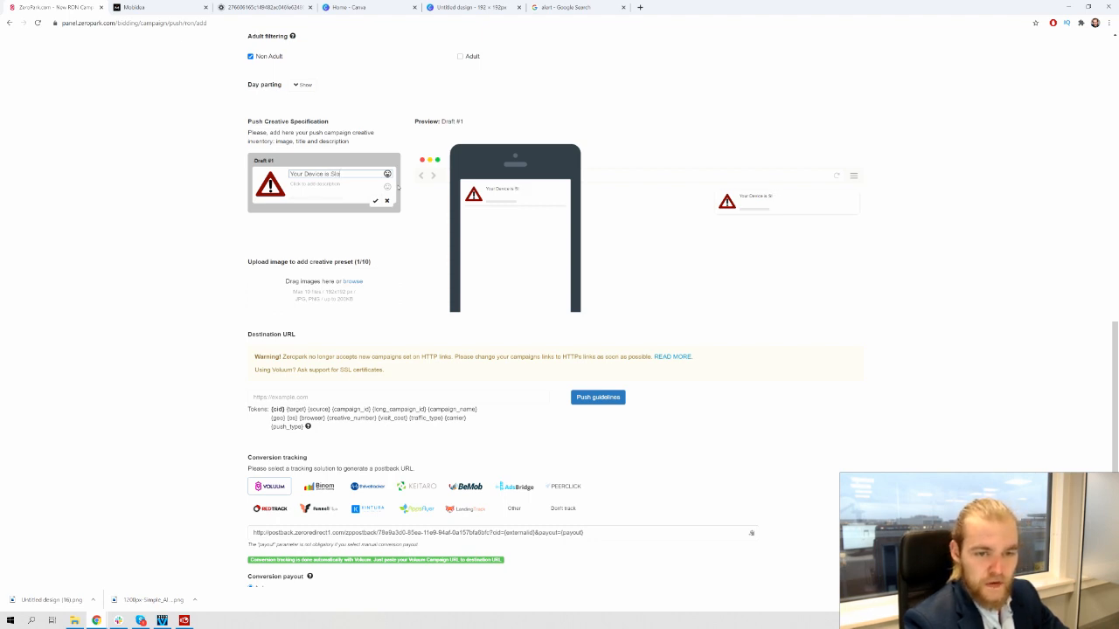
# Give the creative the description 'Clean up your device to make it faster!' and add '!' to the title
pyautogui.press('Tab')
pyautogui.write('Ok')
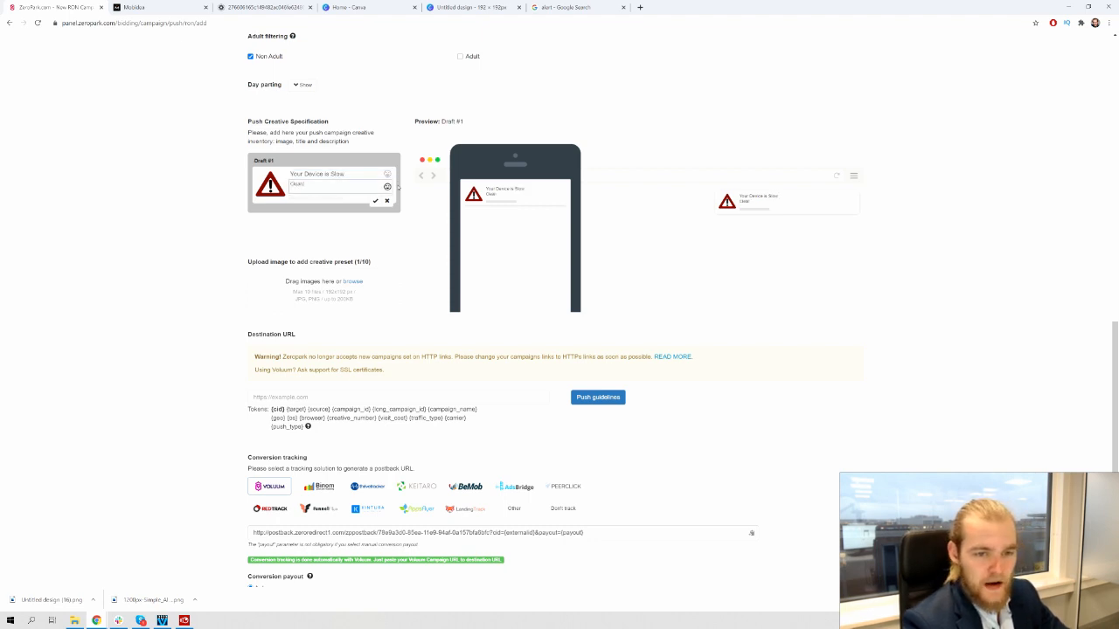
pyautogui.write('ean up!')
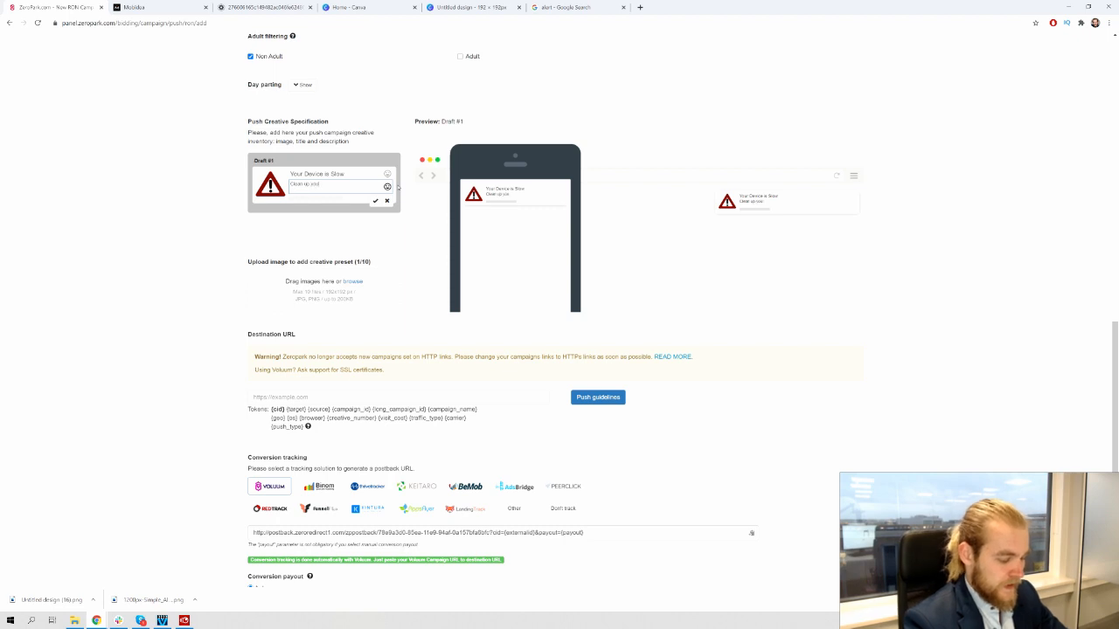
pyautogui.write('evice to make it faster!')
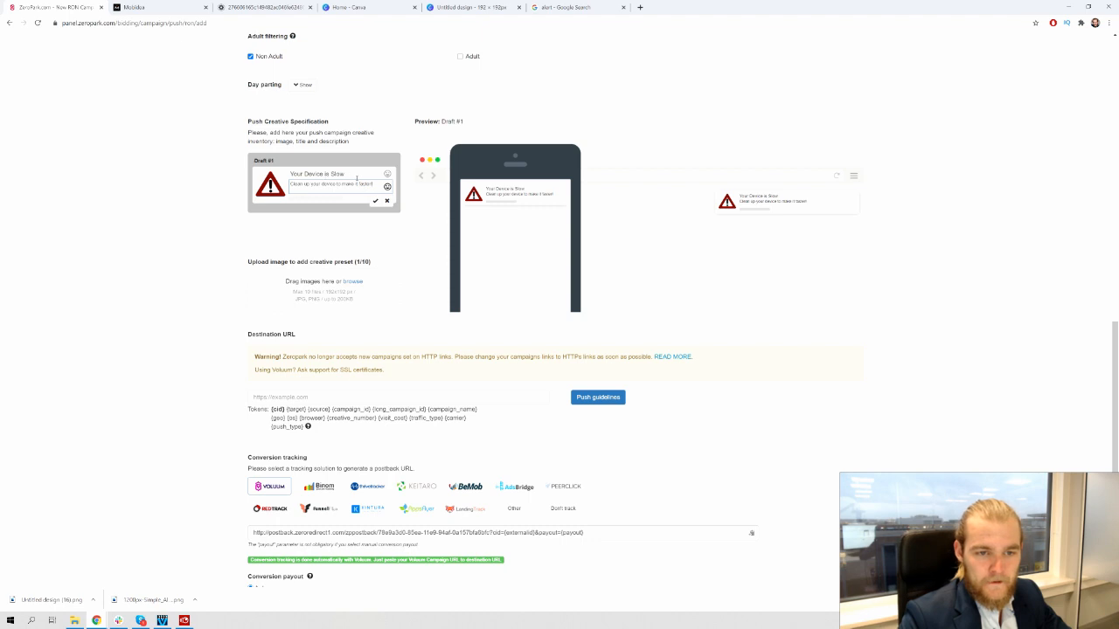
pyautogui.click(358, 175)
pyautogui.click(143, 280)
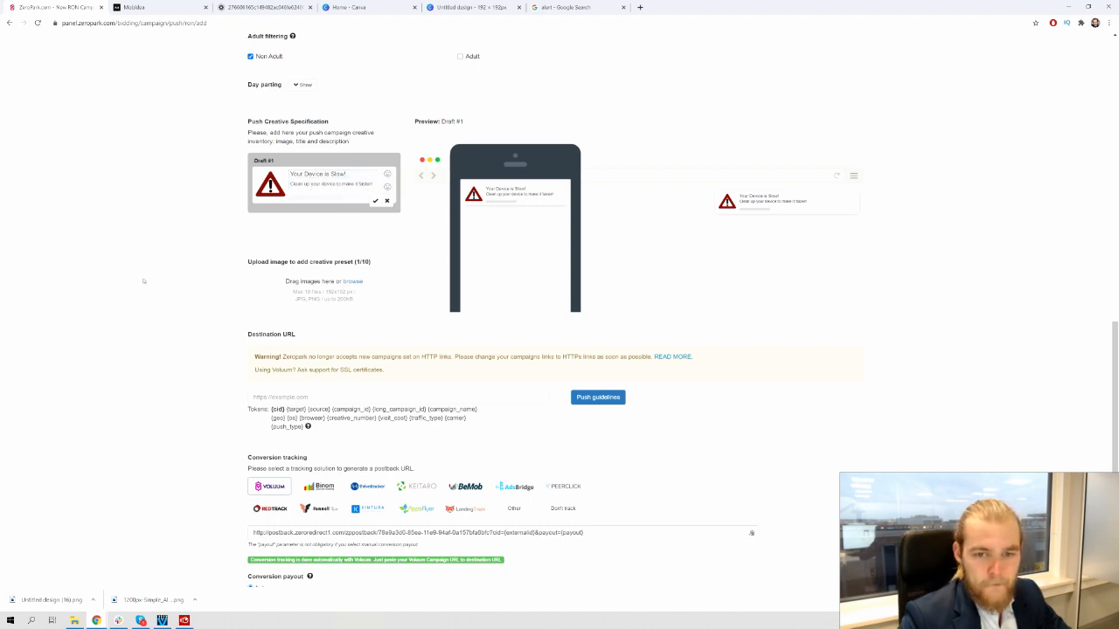
pyautogui.scroll(-1, 187, 198)
pyautogui.click(375, 86)
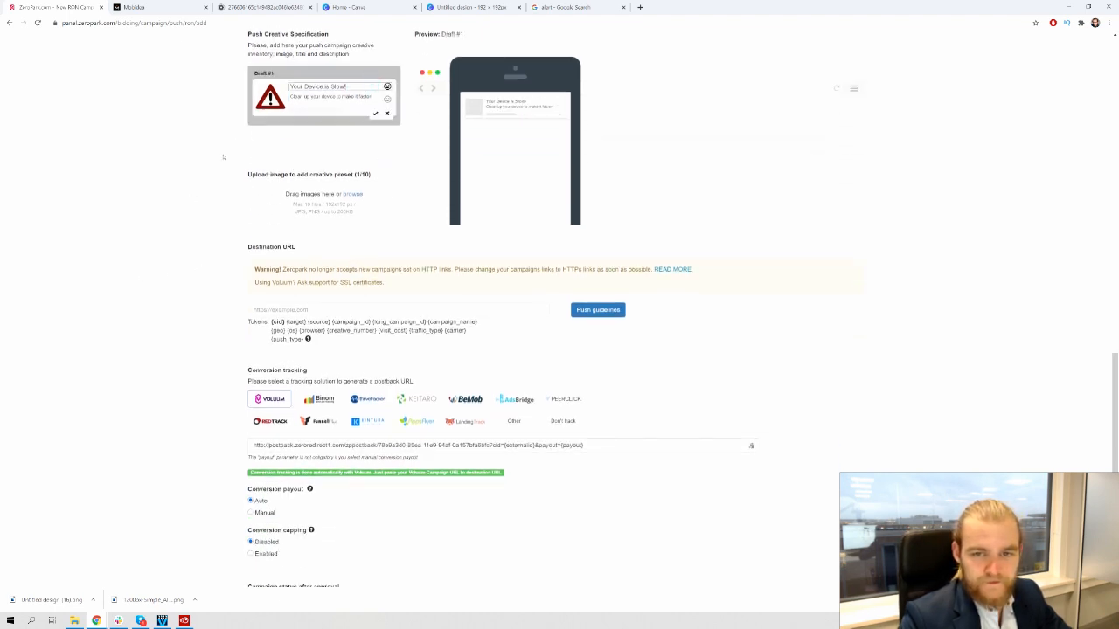
pyautogui.scroll(1, 535, 169)
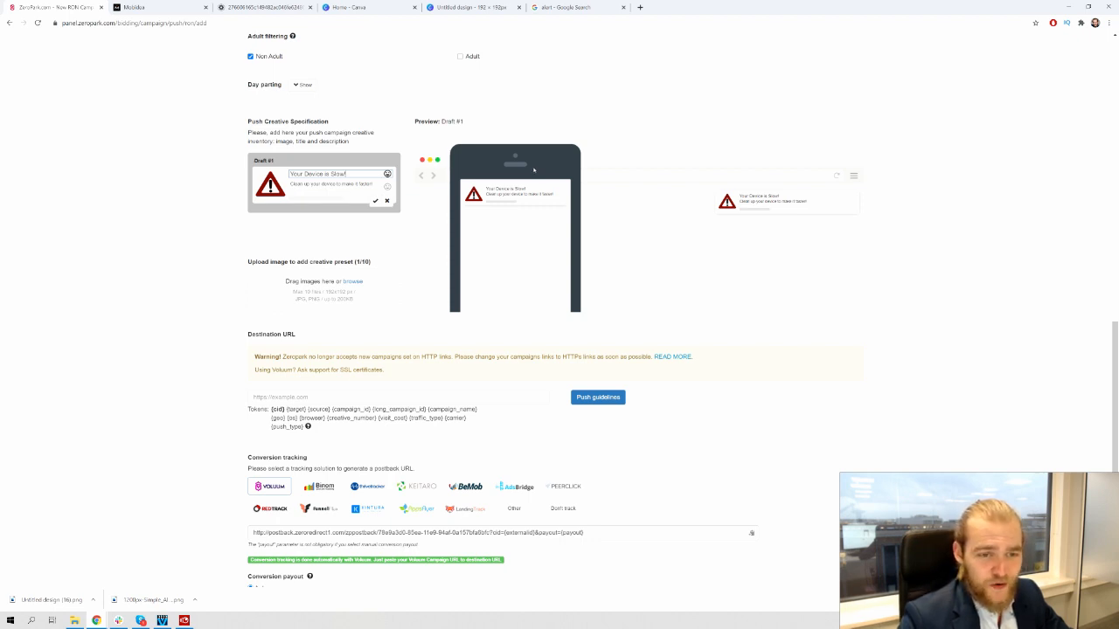
pyautogui.click(133, 252)
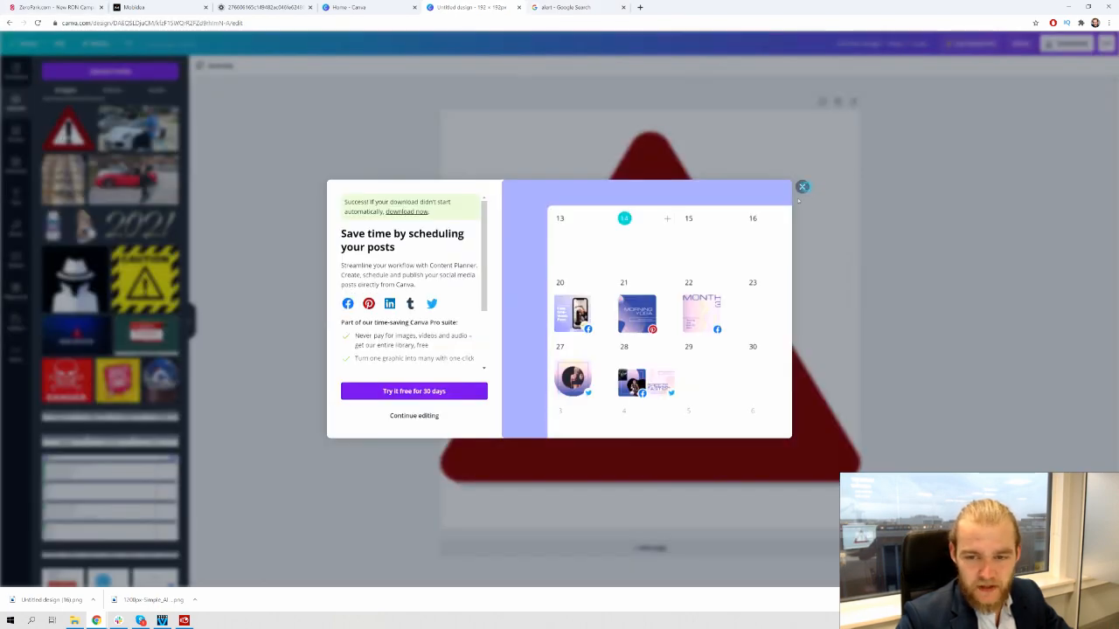
# Remove the triangle from the Canva design and search Google Images for 'clean master'
pyautogui.click(801, 188)
pyautogui.press('Delete')
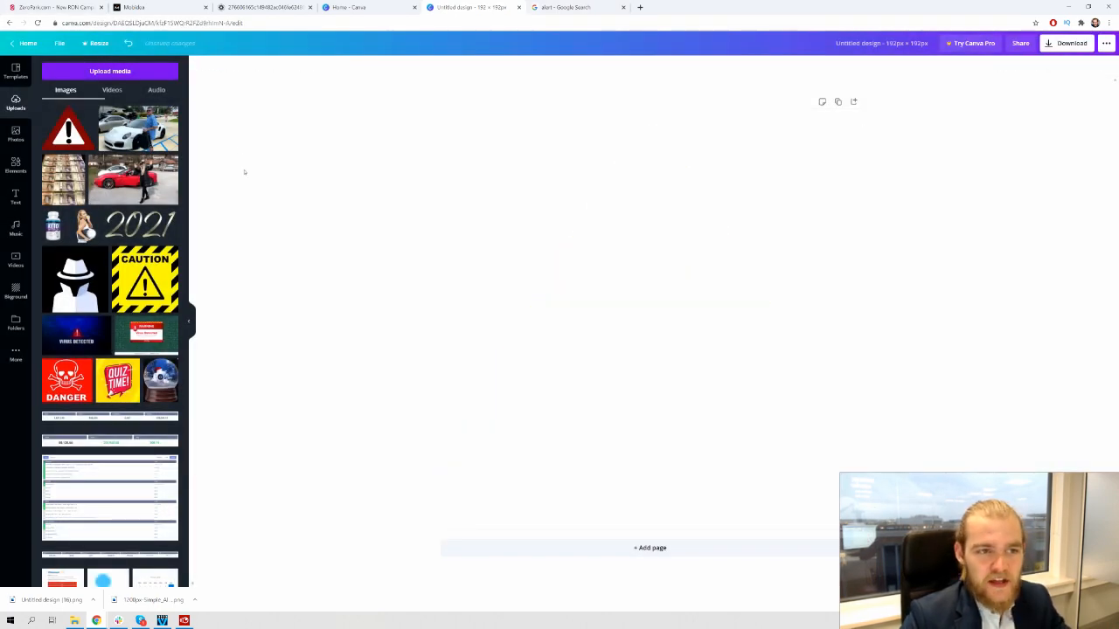
pyautogui.click(572, 7)
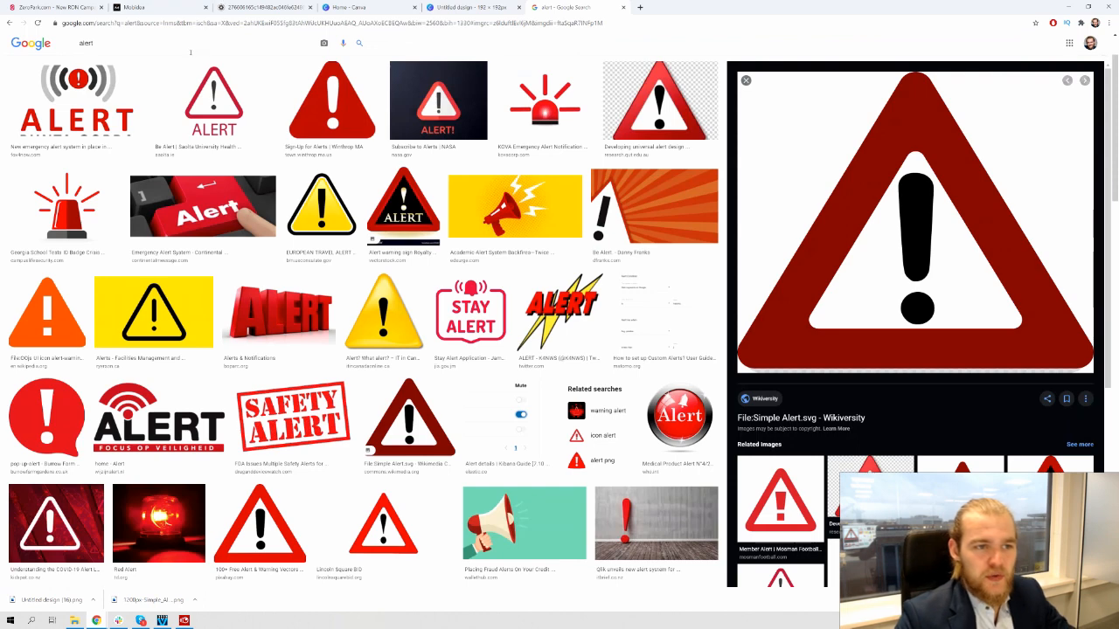
pyautogui.moveTo(190, 52); pyautogui.dragTo(3, 57)
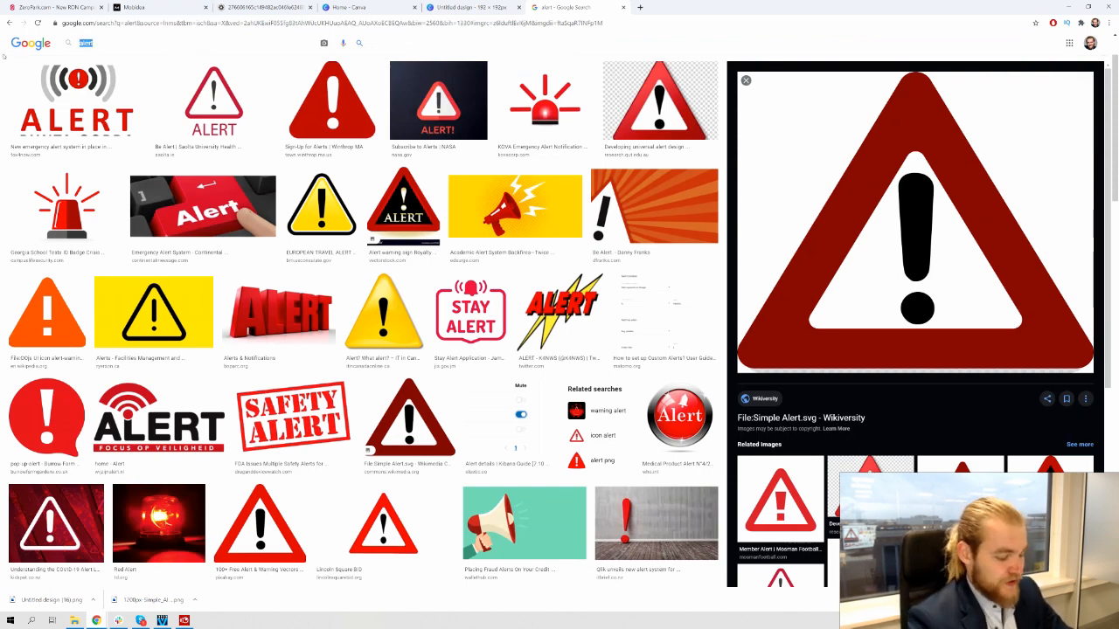
pyautogui.write('clean mast')
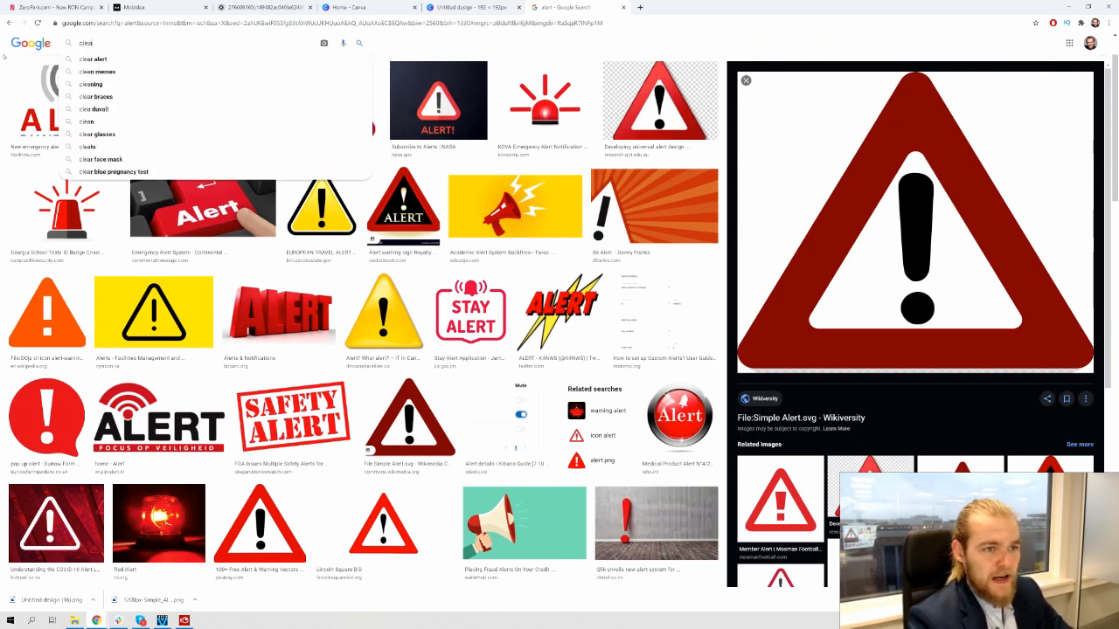
pyautogui.write('er')
pyautogui.press('Return')
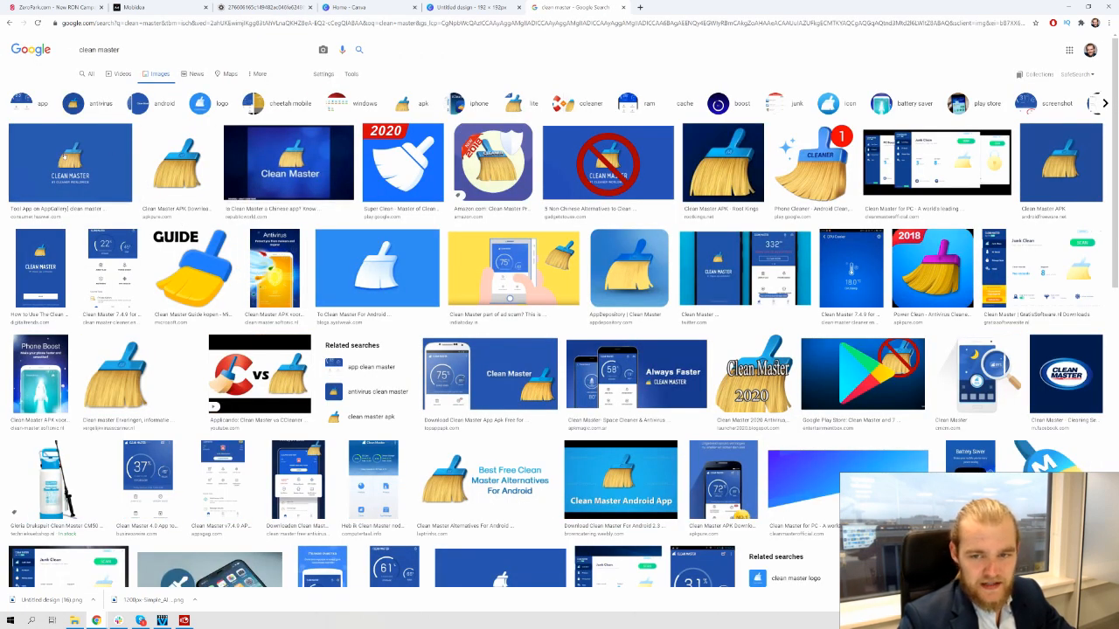
# Save the blue broom Cleaner icon image to the Downloads folder
pyautogui.click(63, 156)
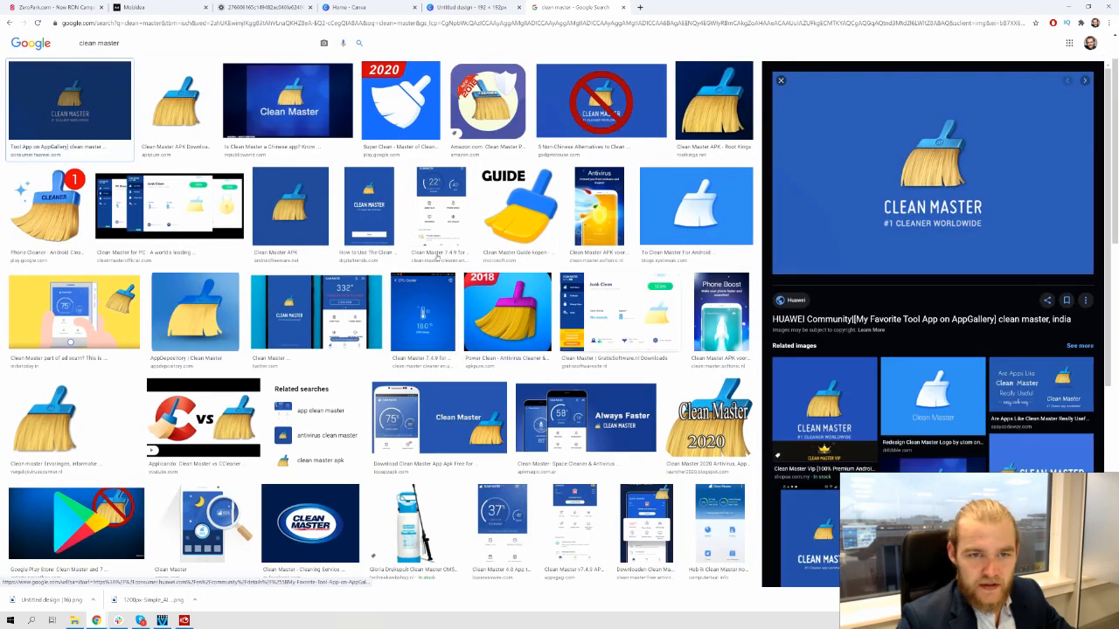
pyautogui.click(47, 210)
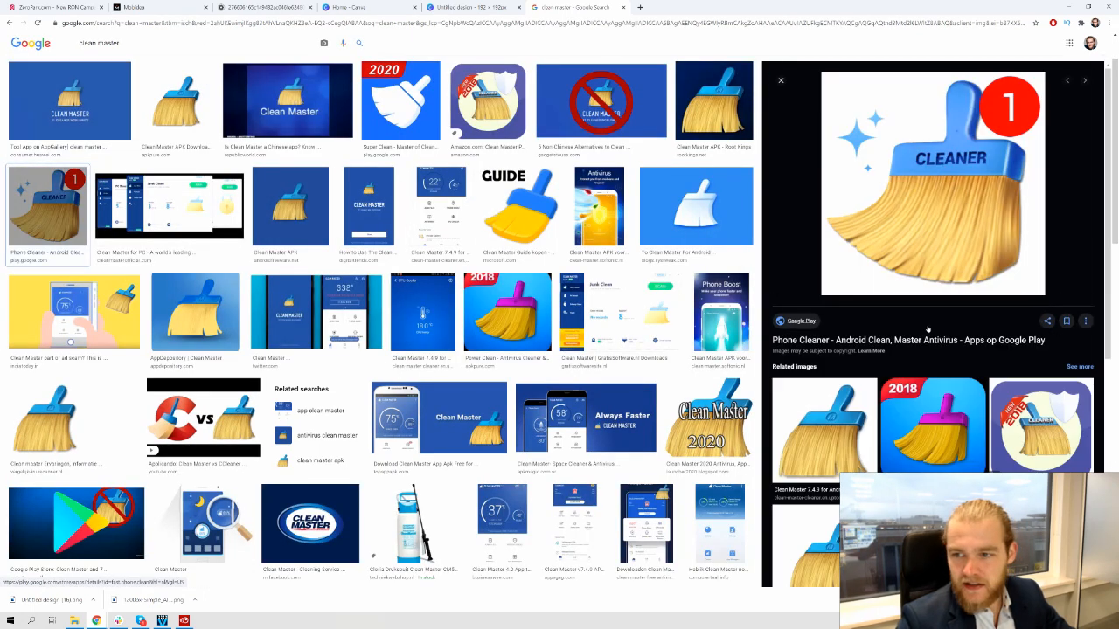
pyautogui.rightClick(932, 175)
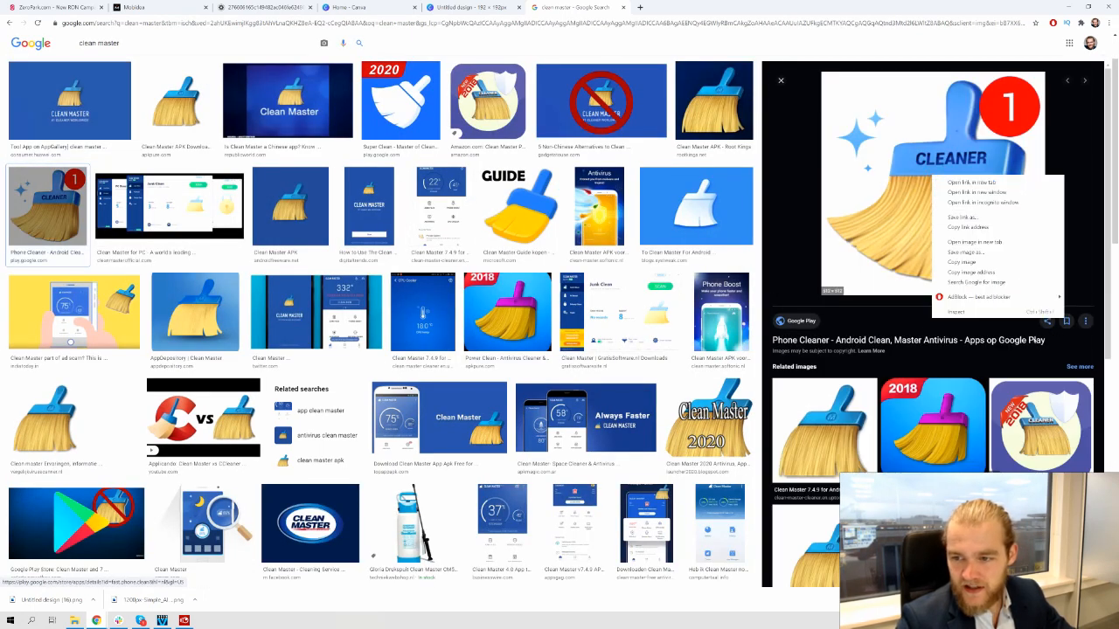
pyautogui.click(1008, 253)
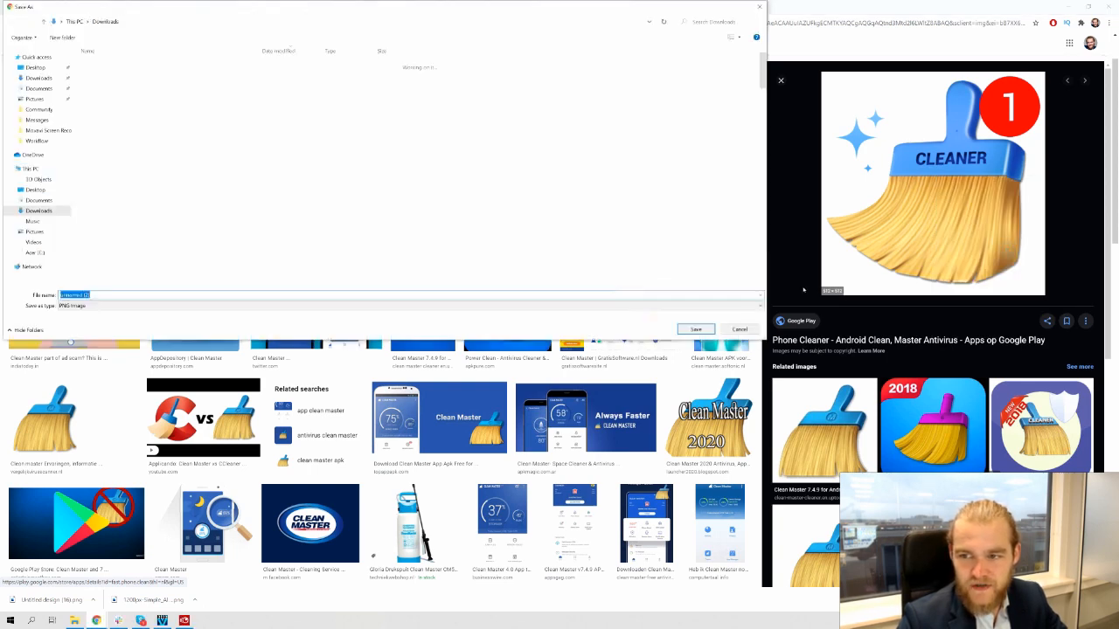
pyautogui.press('Return')
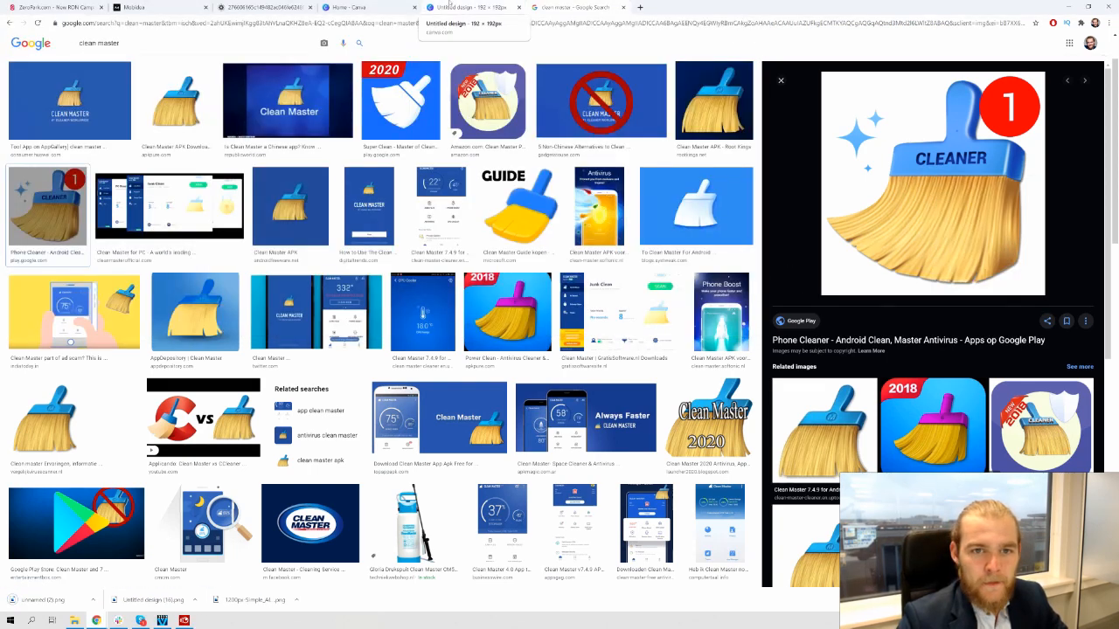
# Place the broom image on the Canva design, export it as PNG, and upload it as Zeropark's Draft #2 creative
pyautogui.click(469, 7)
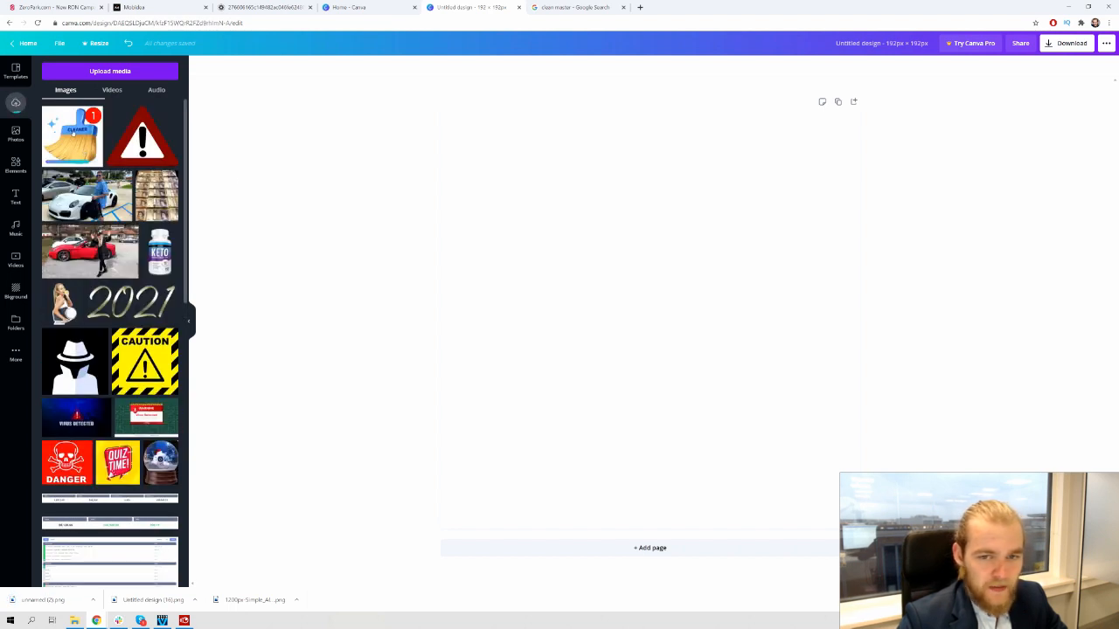
pyautogui.moveTo(73, 130); pyautogui.dragTo(455, 217)
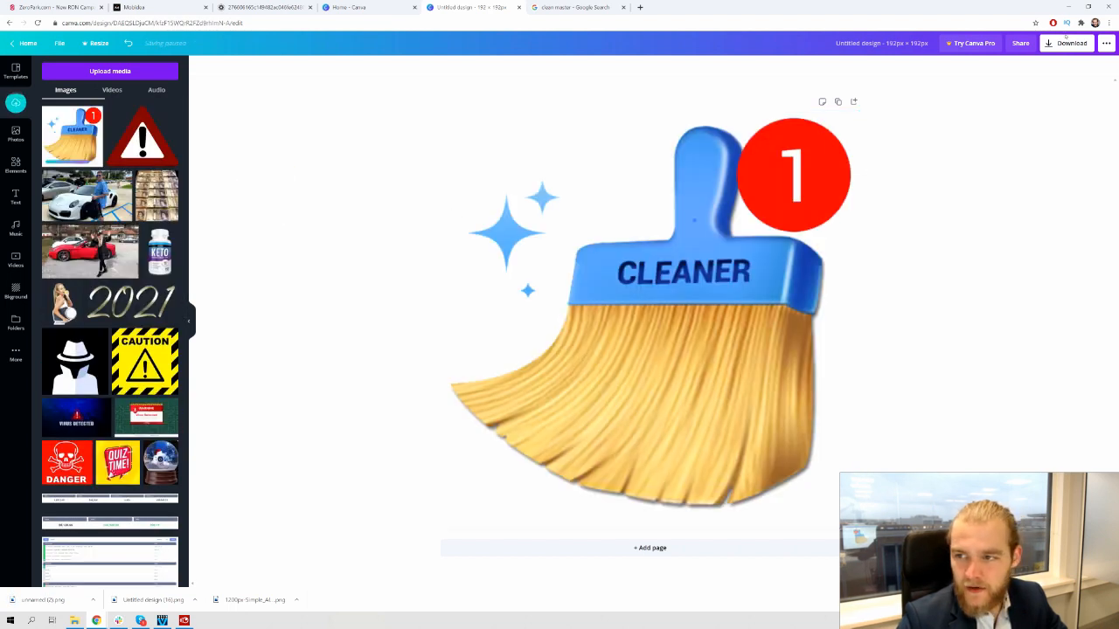
pyautogui.click(1066, 41)
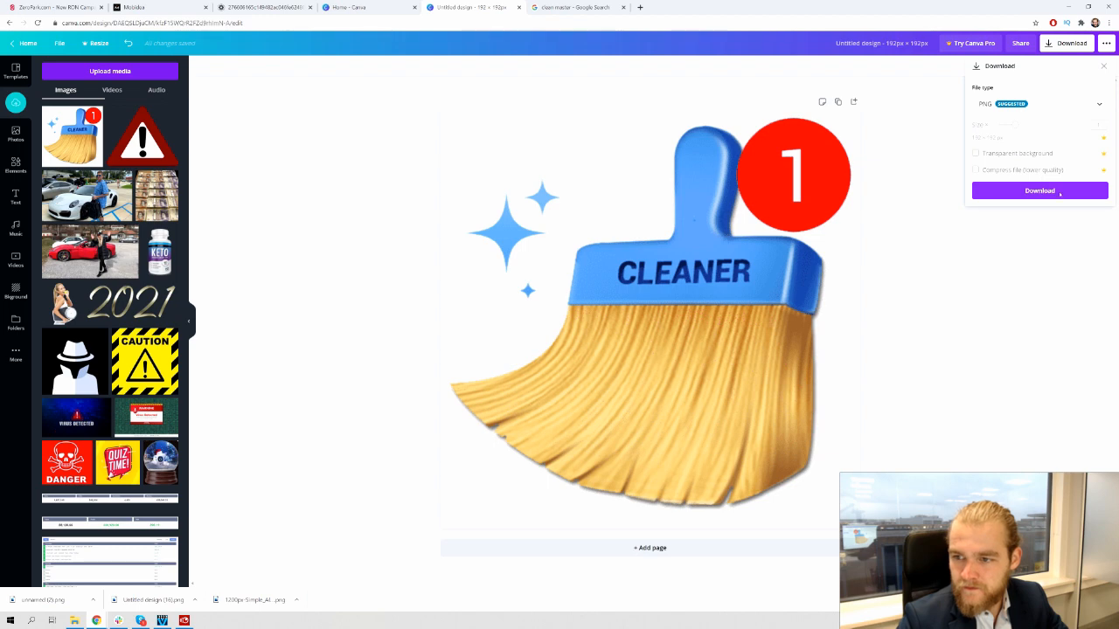
pyautogui.click(1063, 192)
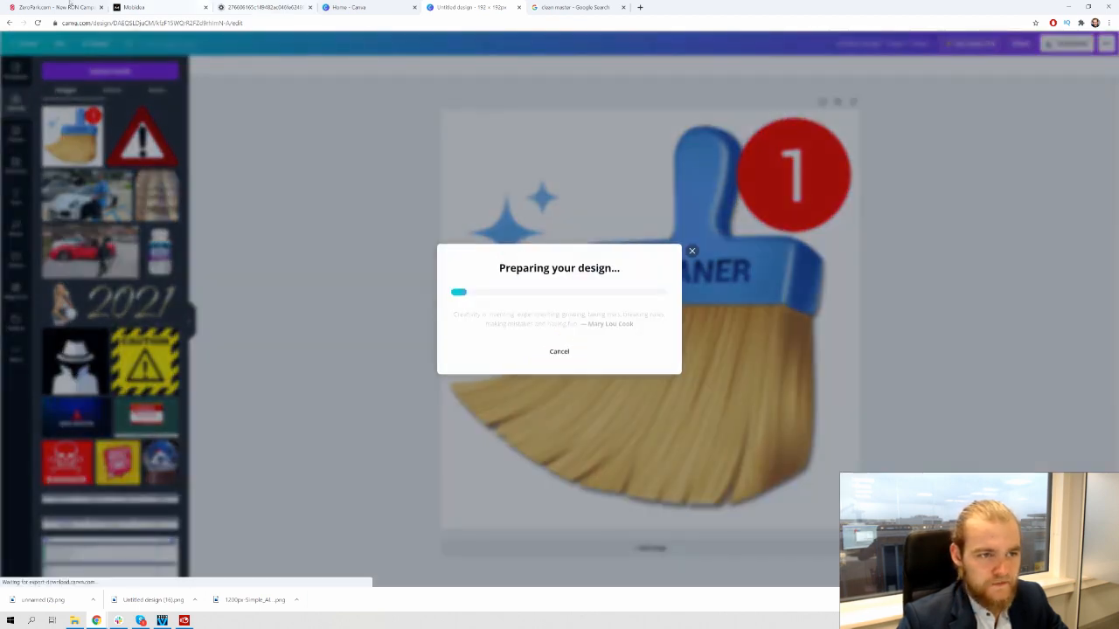
pyautogui.click(54, 7)
pyautogui.moveTo(44, 600); pyautogui.dragTo(332, 293)
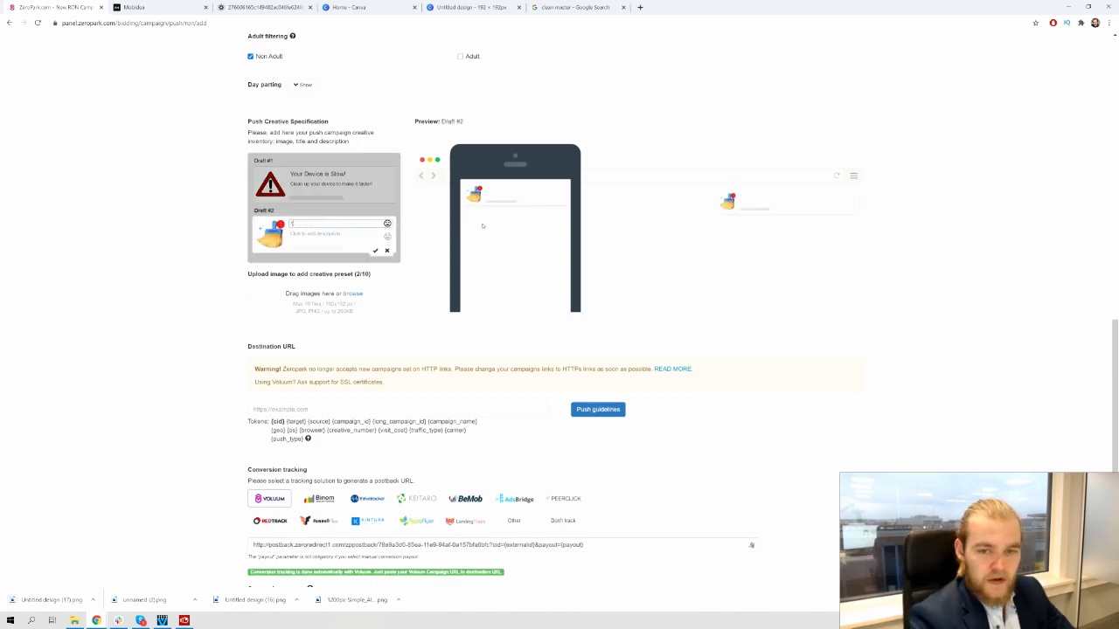
# Move the drafted sentence into Draft #2's description: 'A Virus is Slowing Down Your Device!'
pyautogui.write('I')
pyautogui.press('BackSpace')
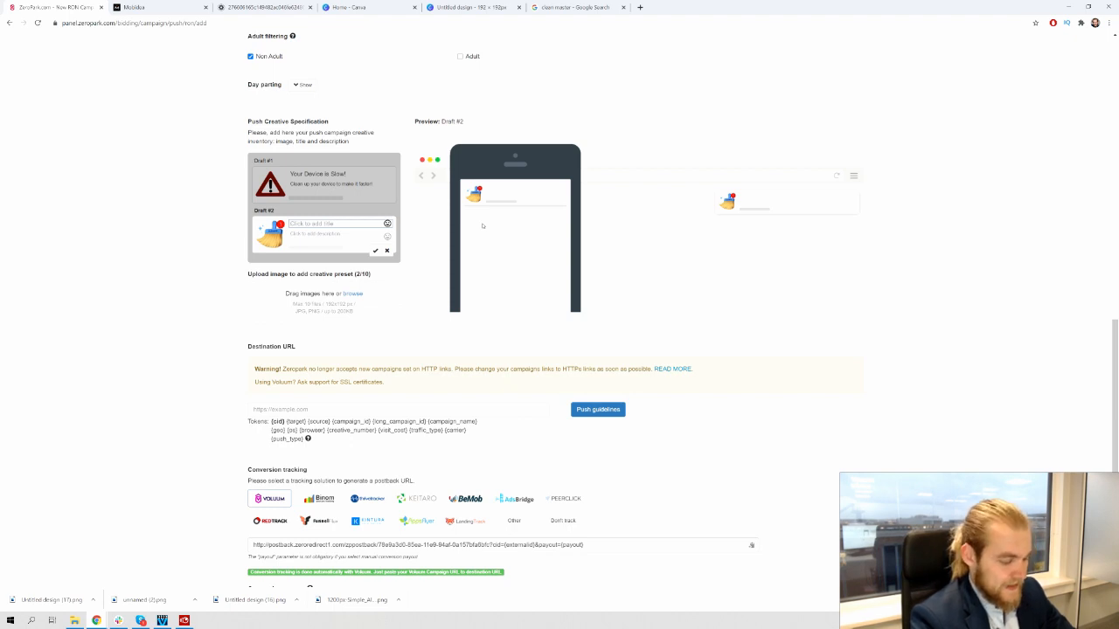
pyautogui.write('One V')
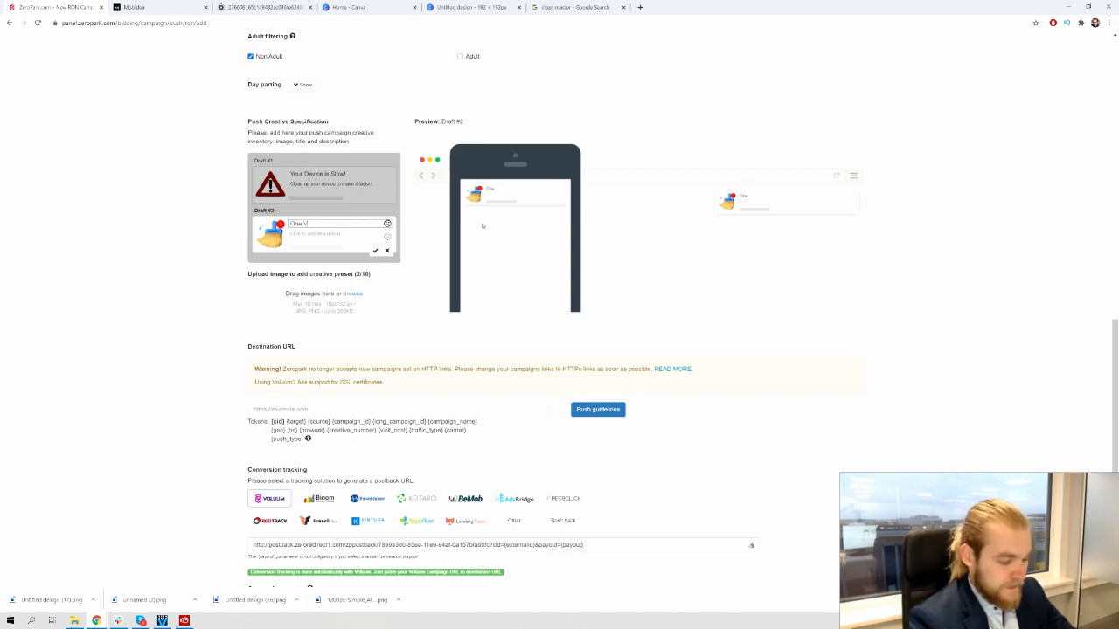
pyautogui.write('irus is')
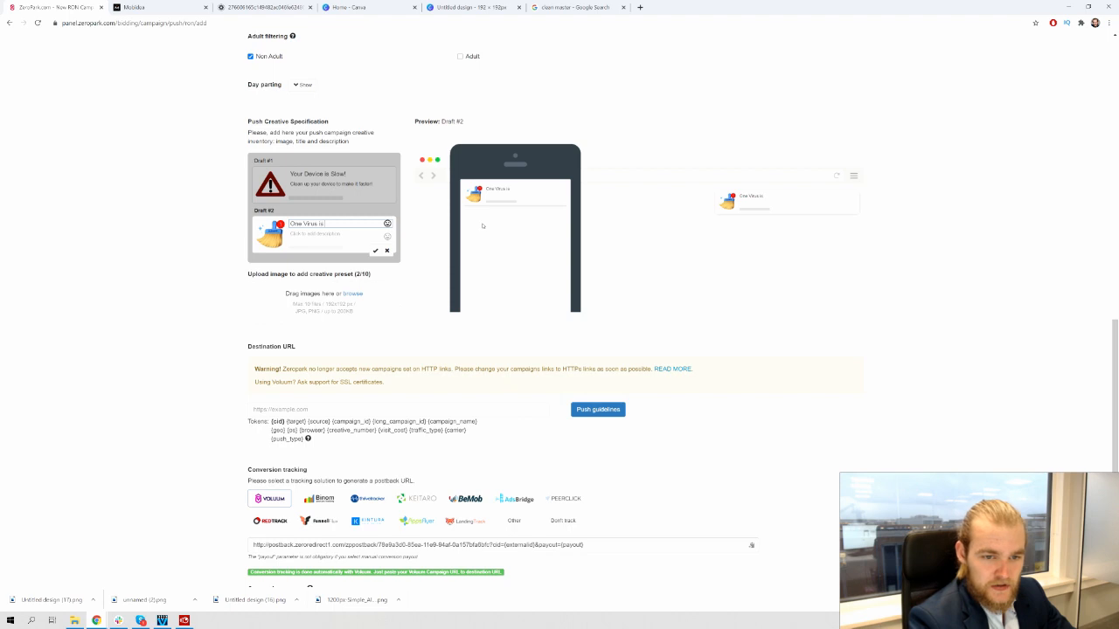
pyautogui.write(' Slowing')
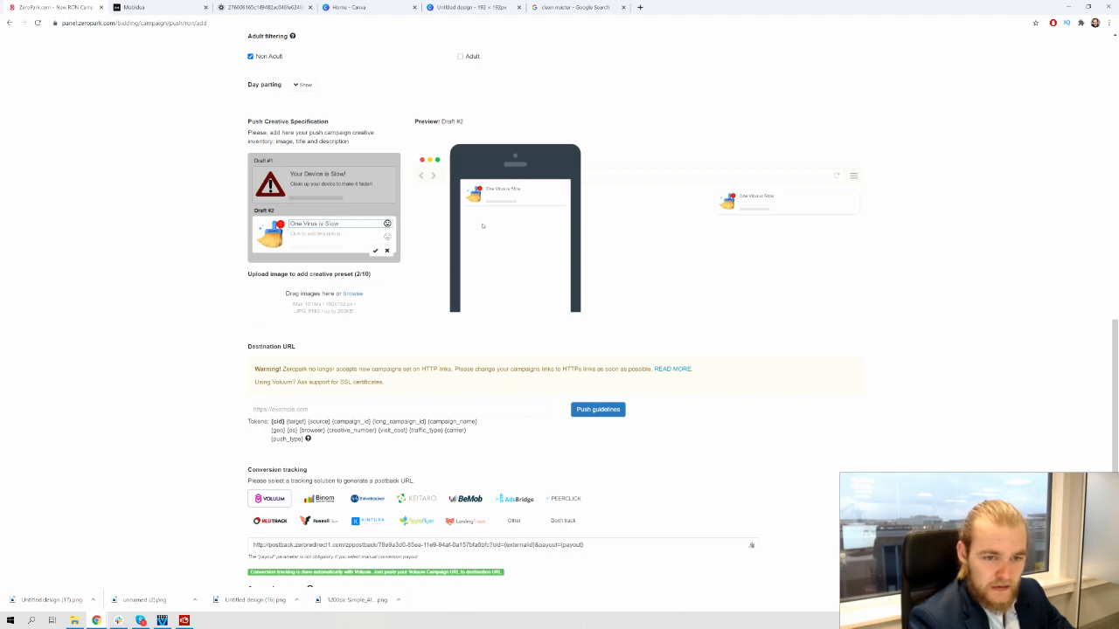
pyautogui.write(' Down')
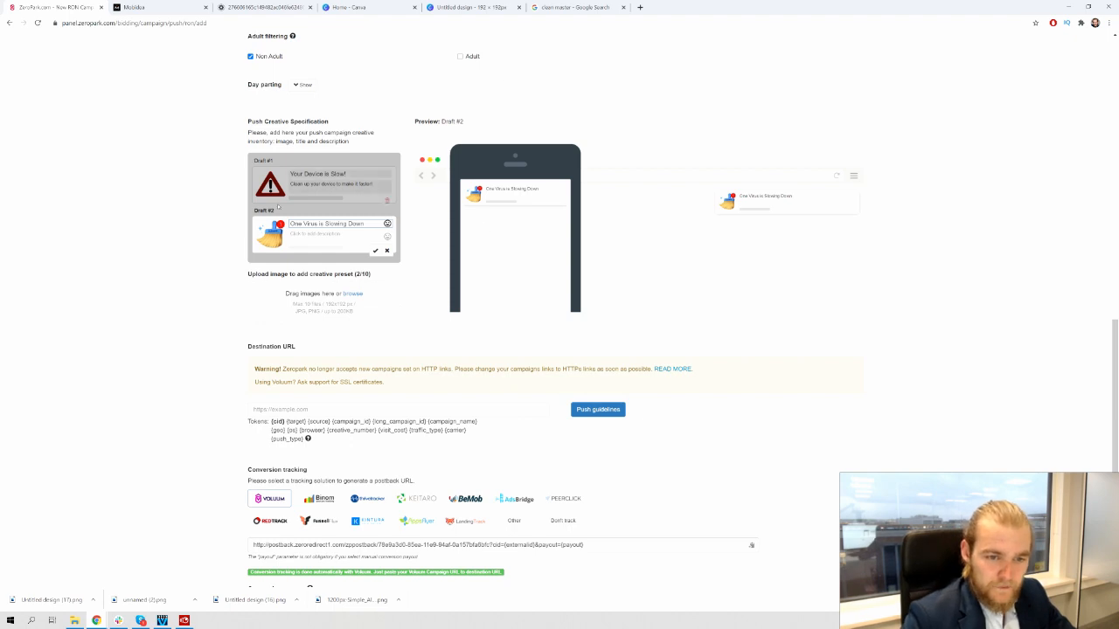
pyautogui.doubleClick(295, 224)
pyautogui.write('A')
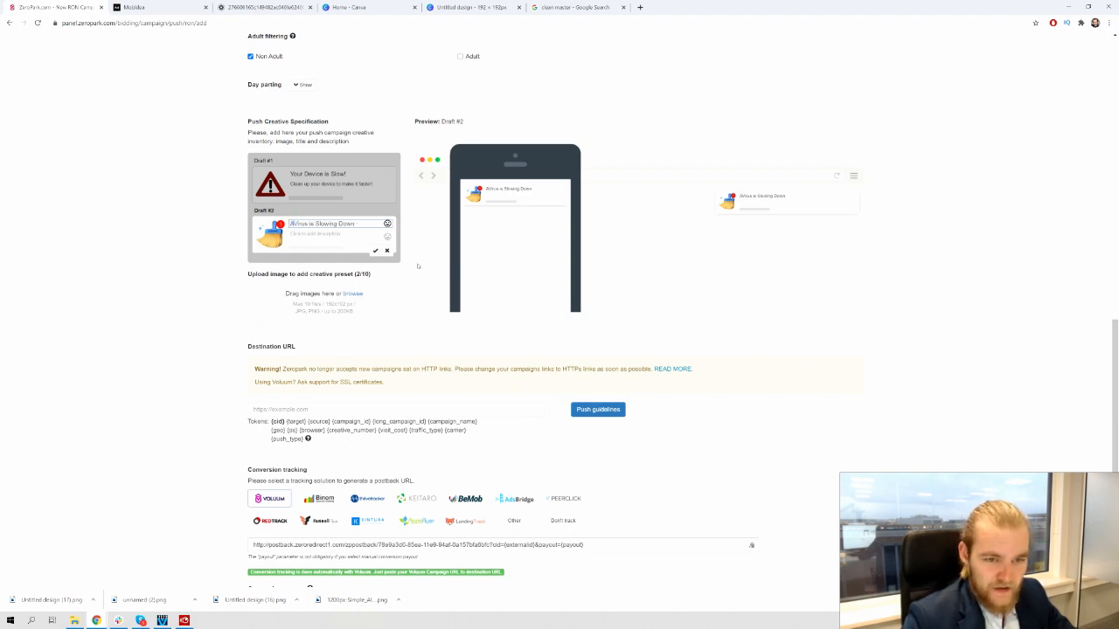
pyautogui.write(' Y')
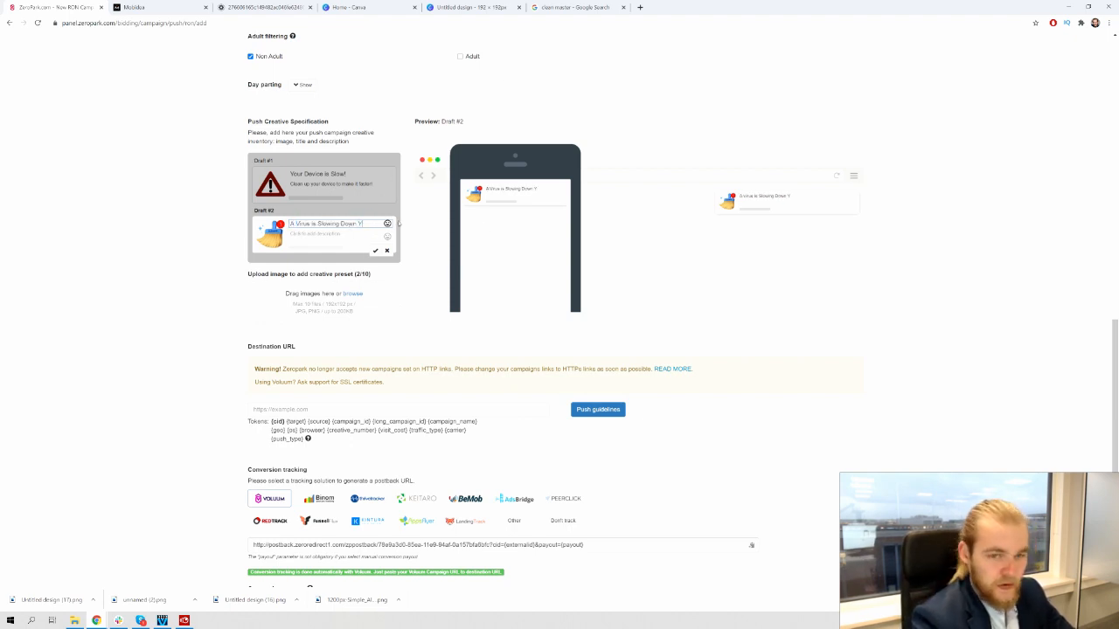
pyautogui.write('ou!')
pyautogui.write(' D')
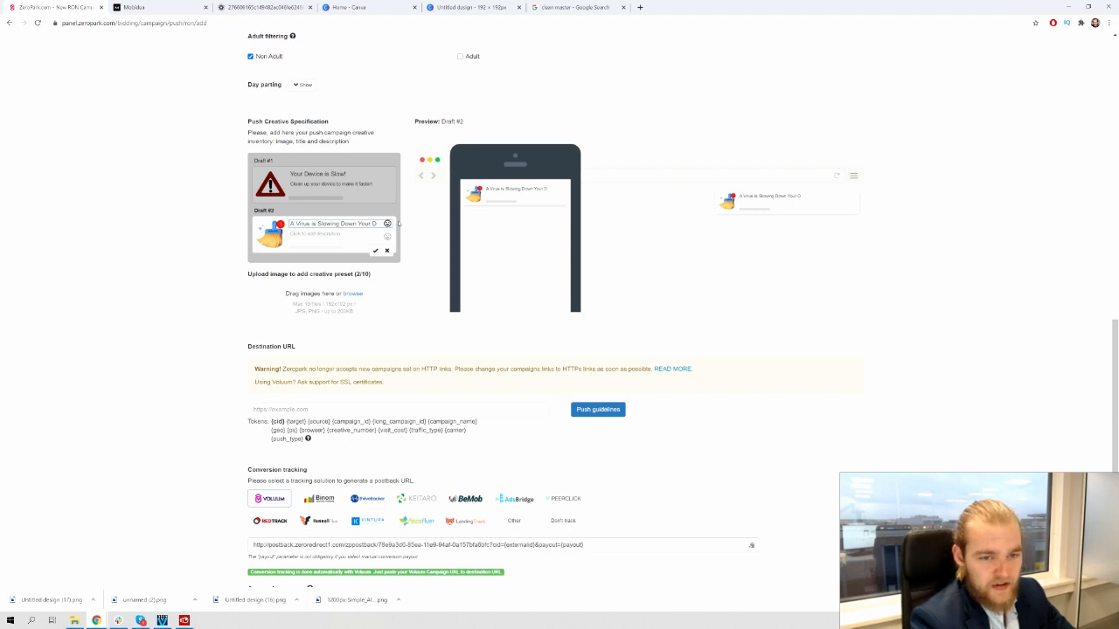
pyautogui.hotkey('ctrl', 'a')
pyautogui.hotkey('ctrl', 'c')
pyautogui.press('BackSpace')
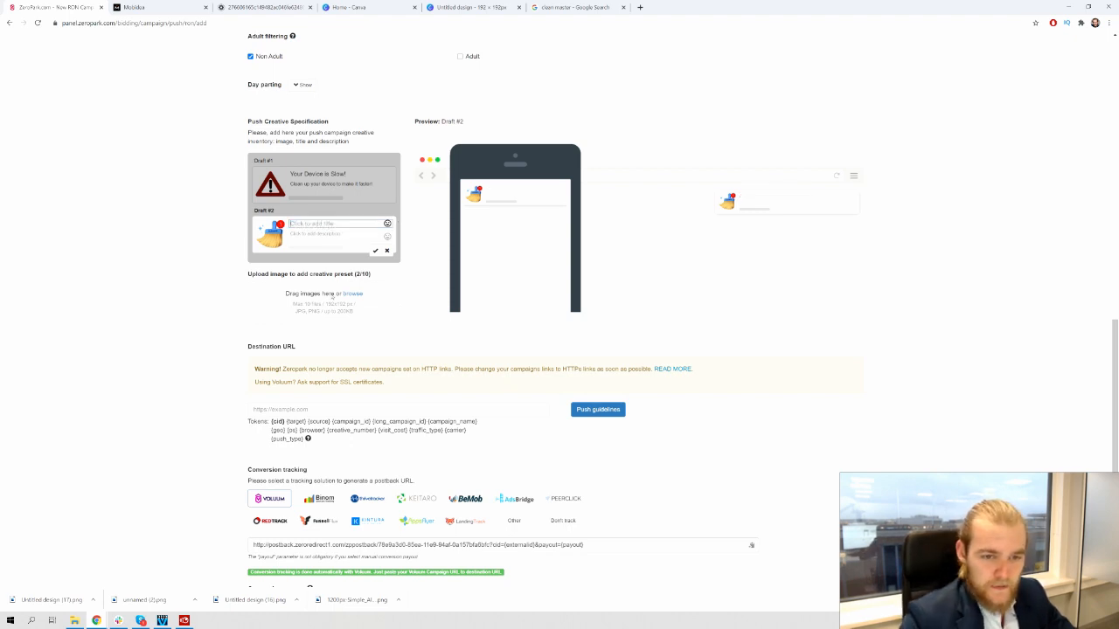
pyautogui.click(341, 236)
pyautogui.hotkey('ctrl', 'v')
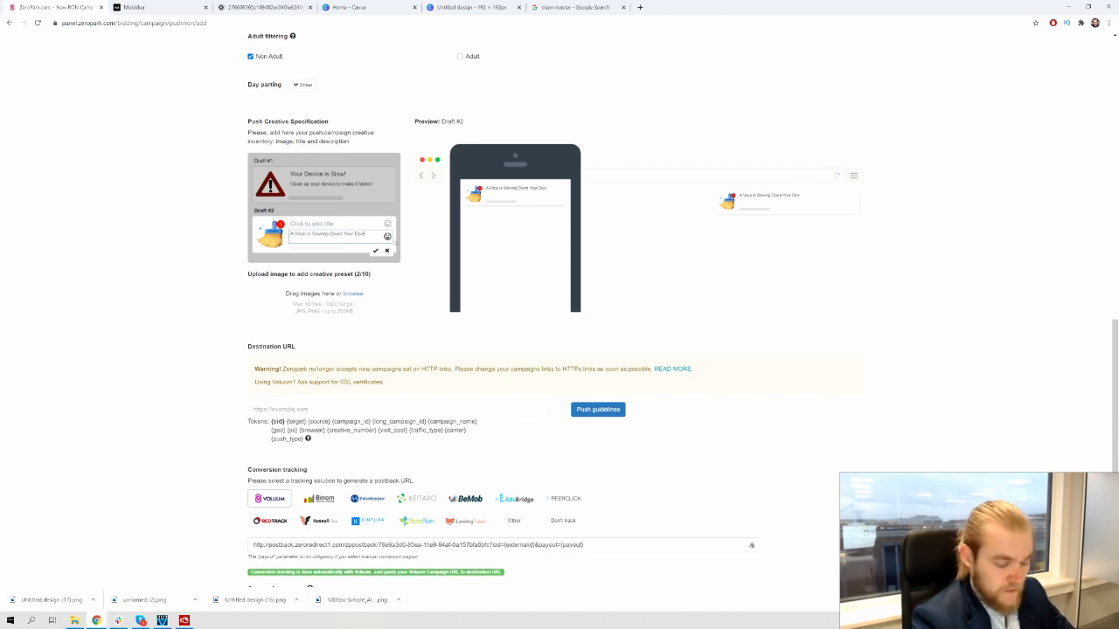
pyautogui.write('evice!')
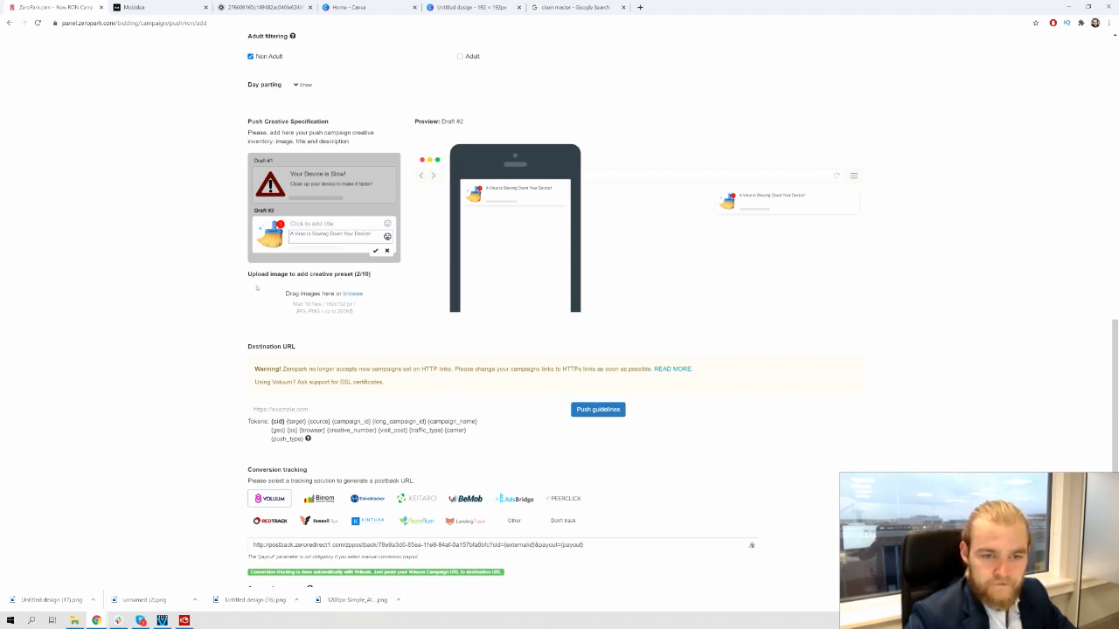
# Title the second creative '[ALERT] One Virus Found!' and save it
pyautogui.click(308, 224)
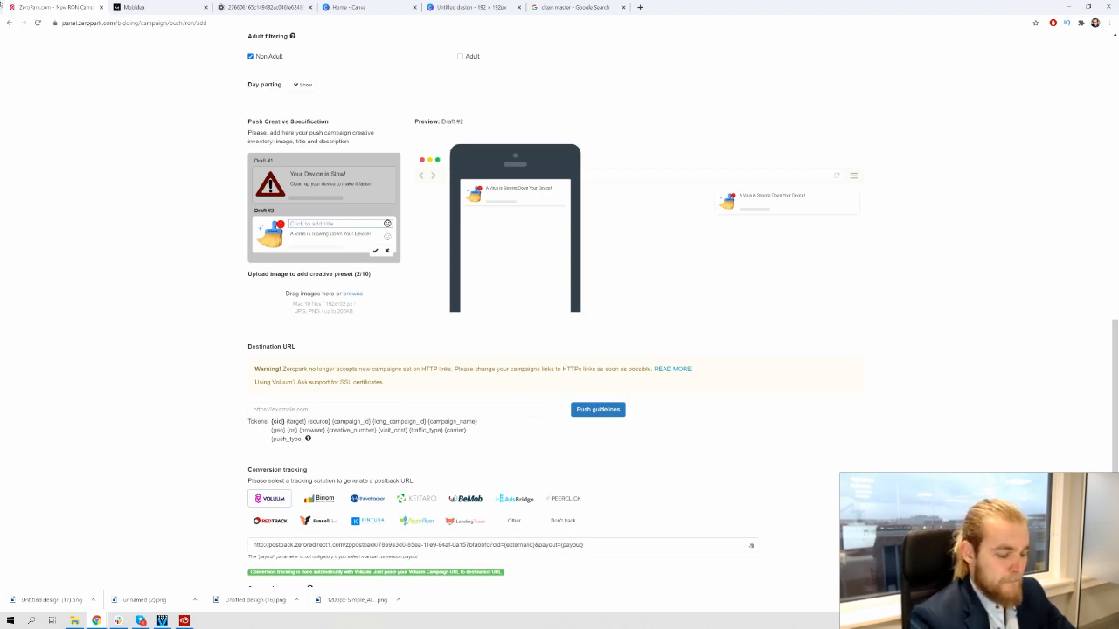
pyautogui.write('[ALERT')
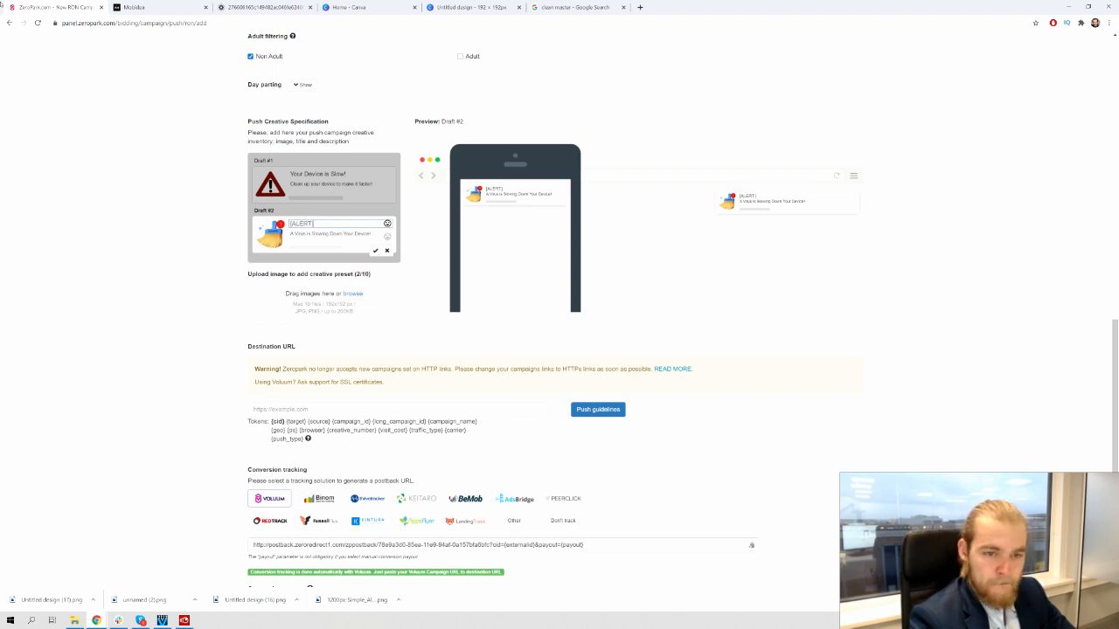
pyautogui.write('] ONe')
pyautogui.press('BackSpace')
pyautogui.press('BackSpace')
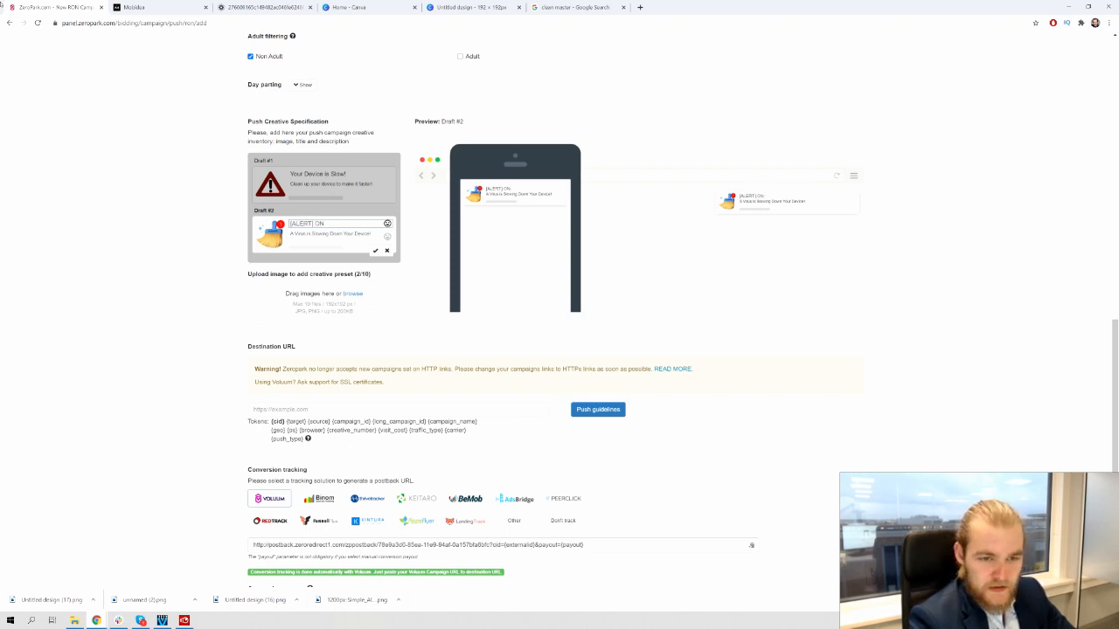
pyautogui.write('ne Vis')
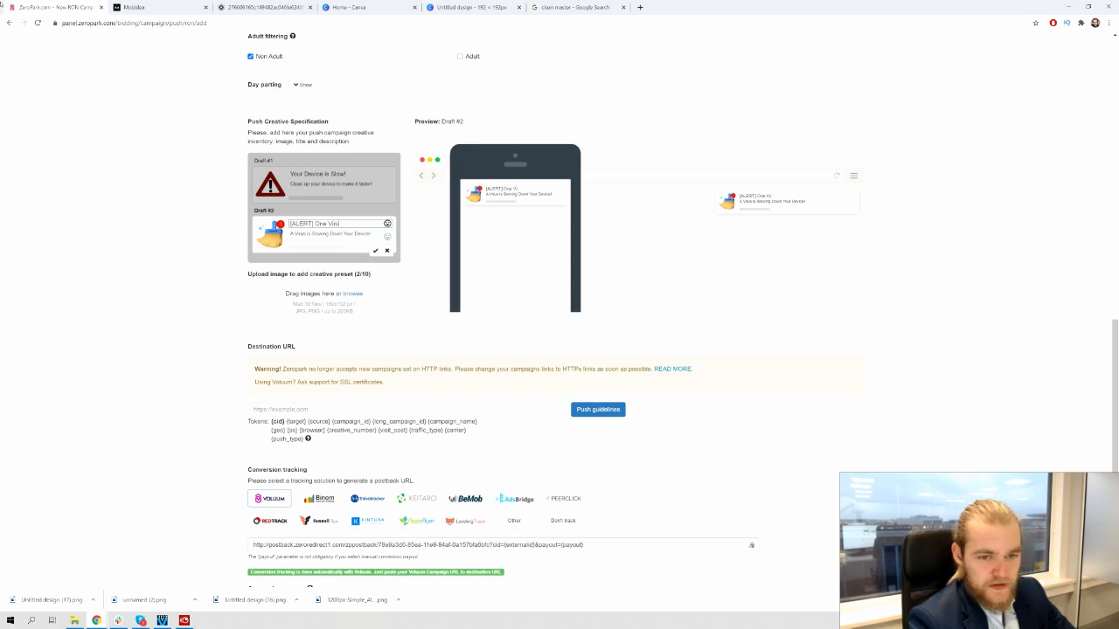
pyautogui.write('us Found!')
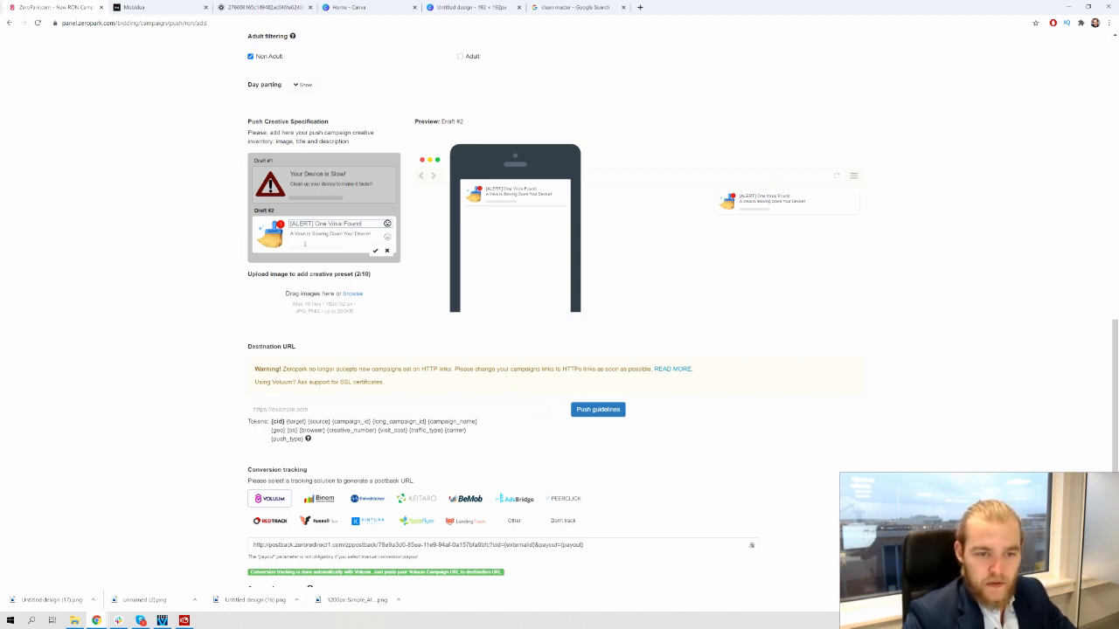
pyautogui.click(58, 275)
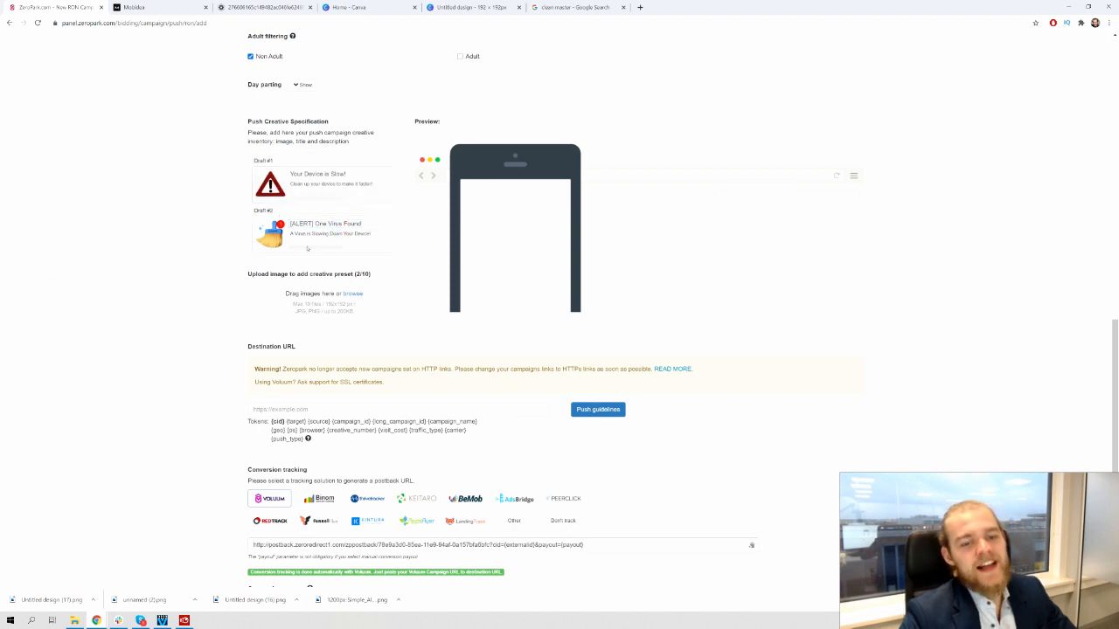
# Append 'Clean up your phone now' to the Draft #2 description and save the creative
pyautogui.click(359, 248)
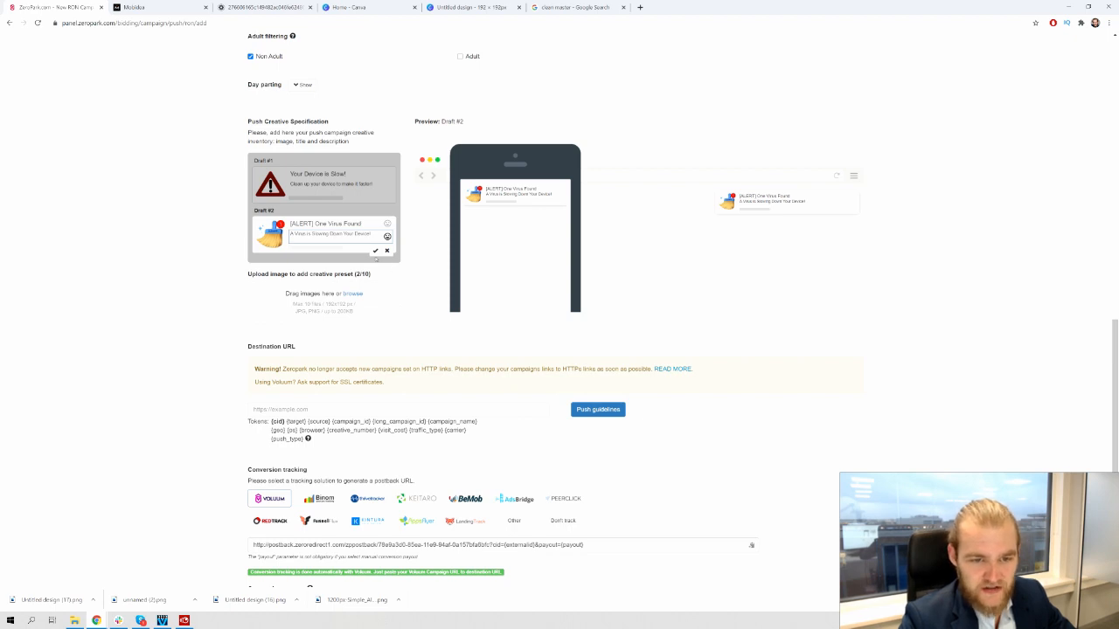
pyautogui.write('Clea')
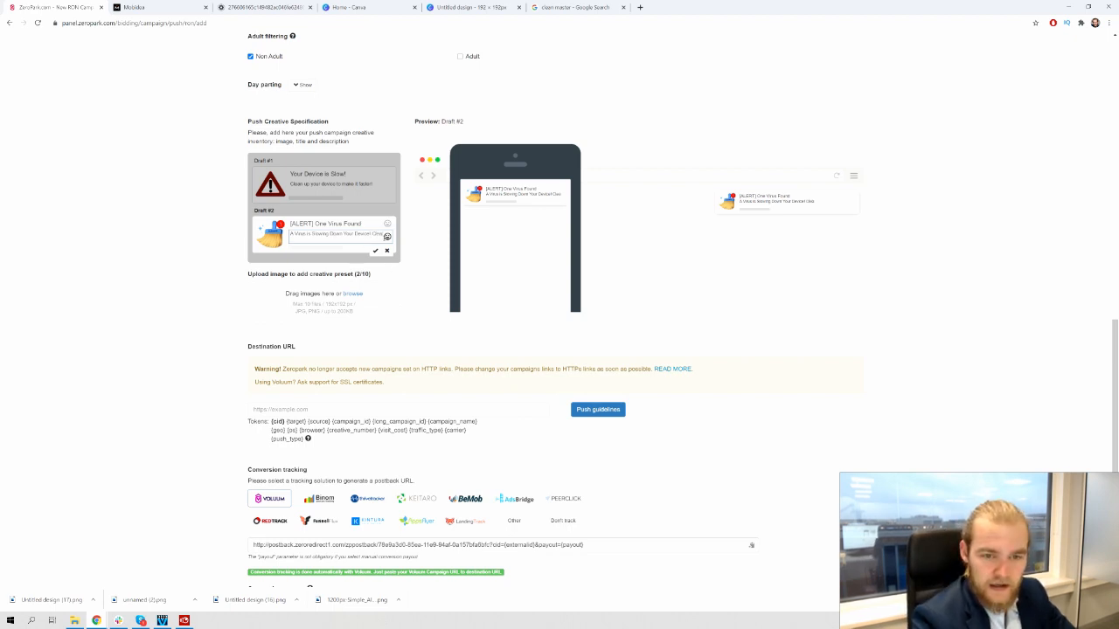
pyautogui.write('n it!')
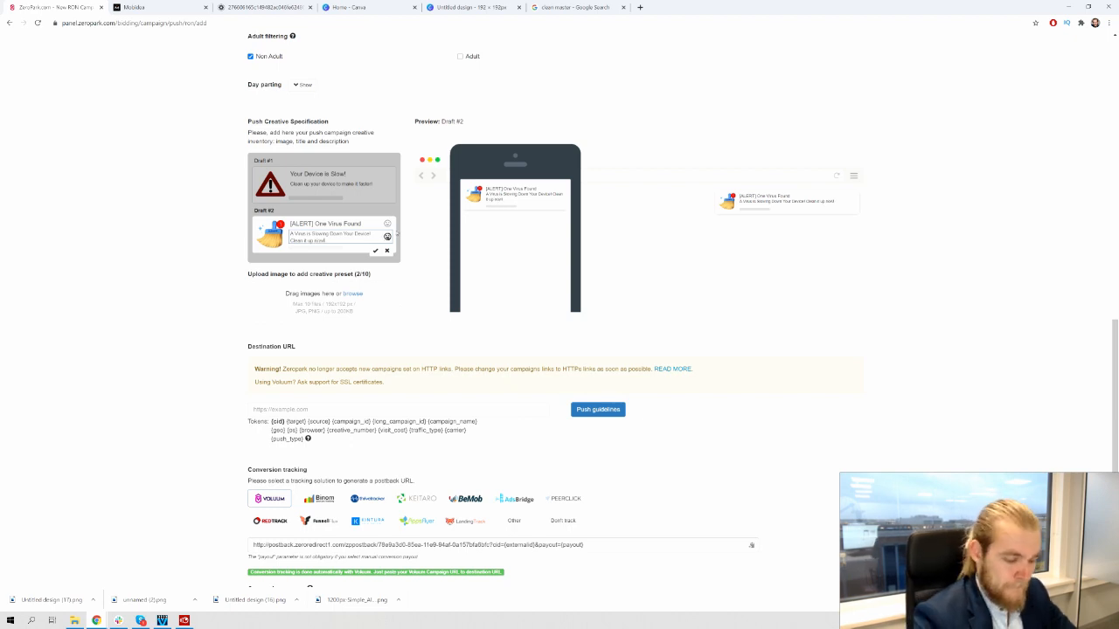
pyautogui.click(127, 301)
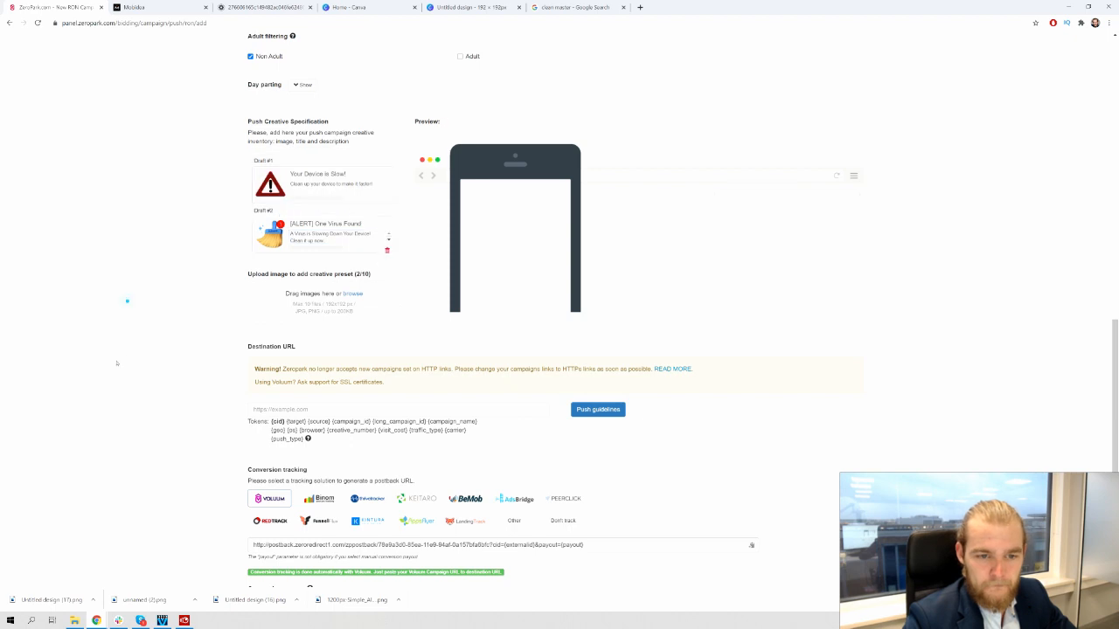
pyautogui.click(340, 240)
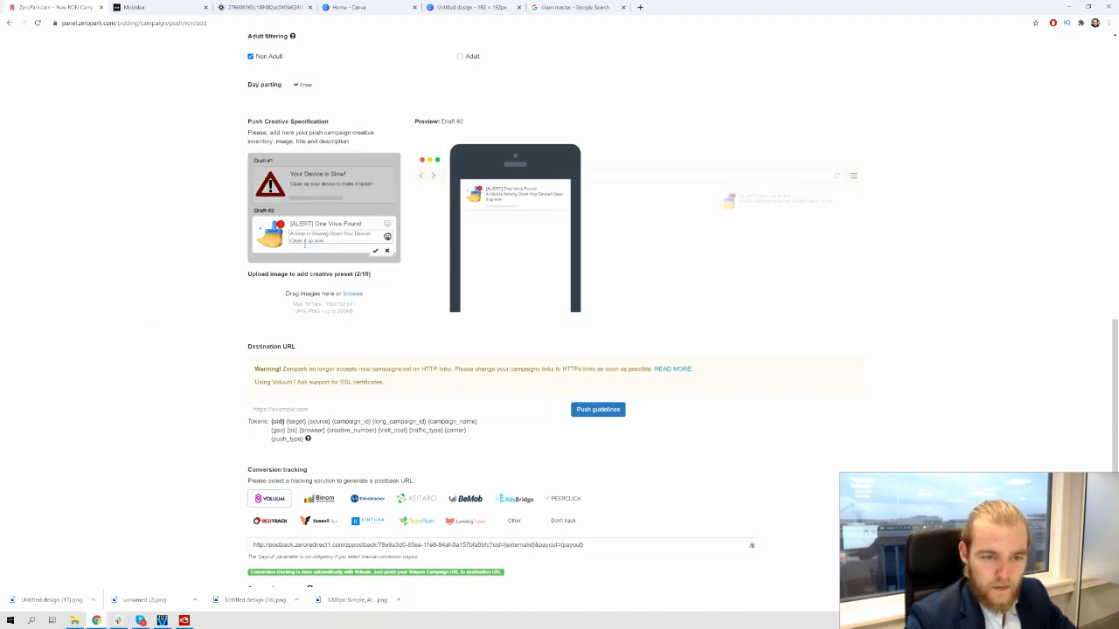
pyautogui.press('BackSpace')
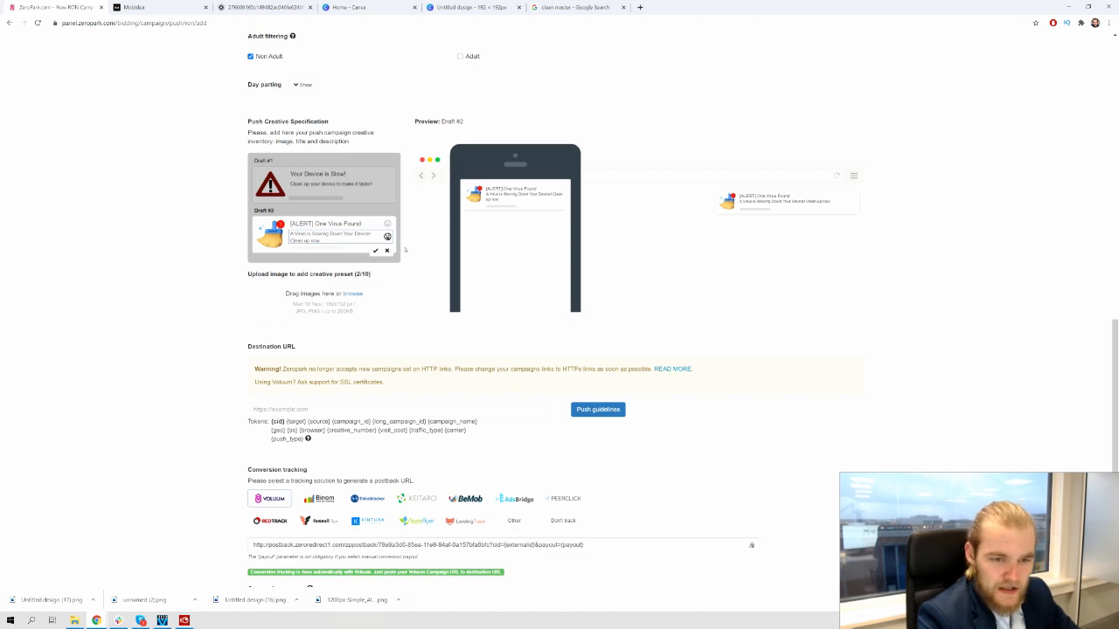
pyautogui.write('your ')
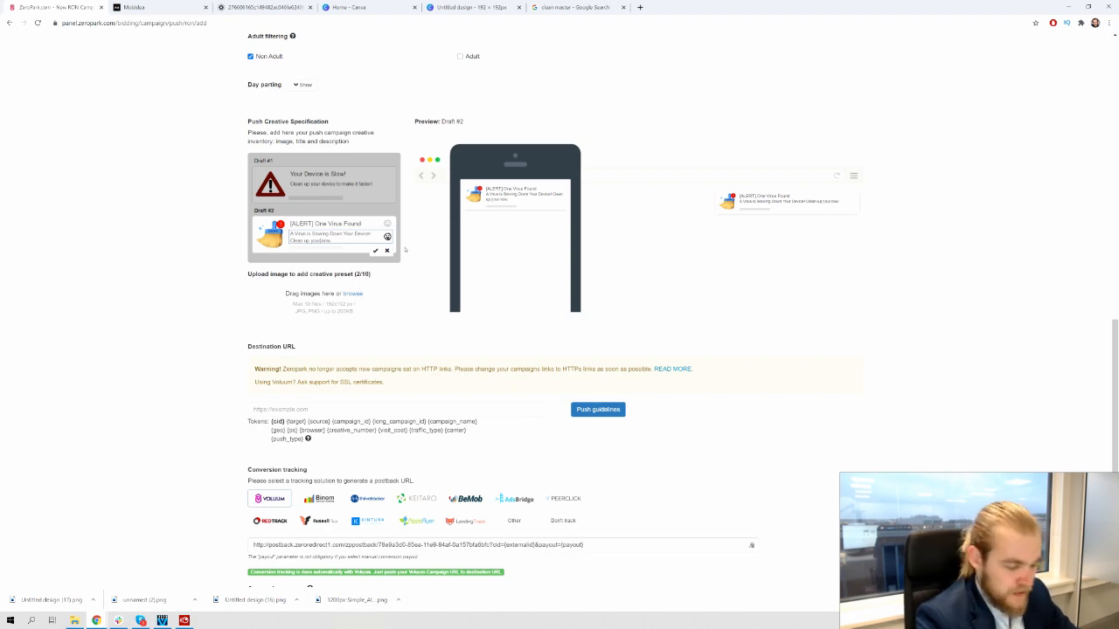
pyautogui.write('p')
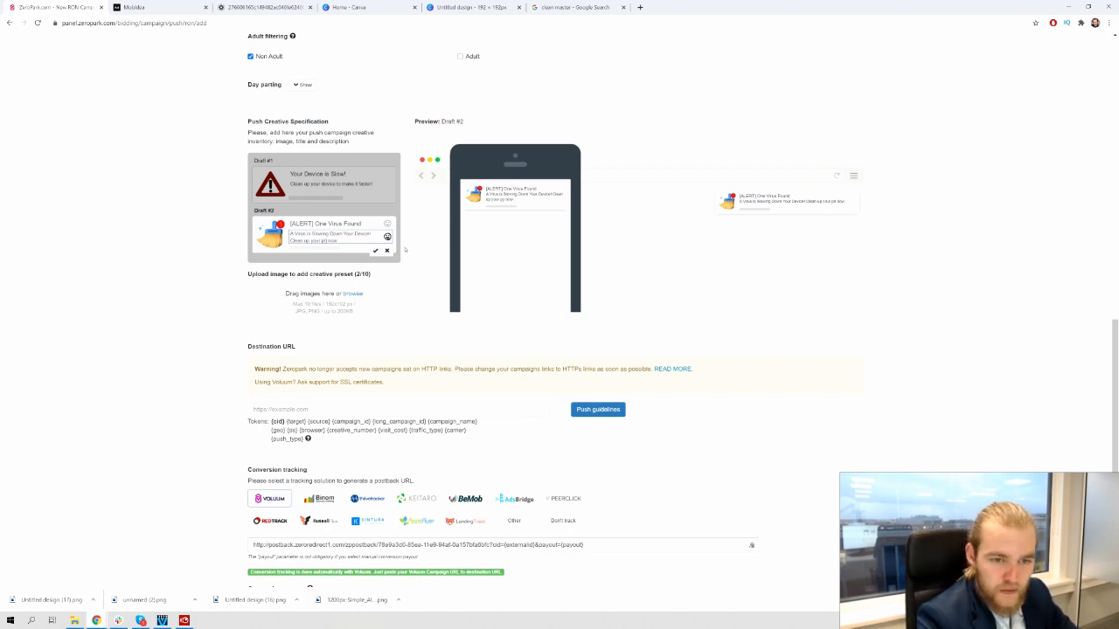
pyautogui.write('hone')
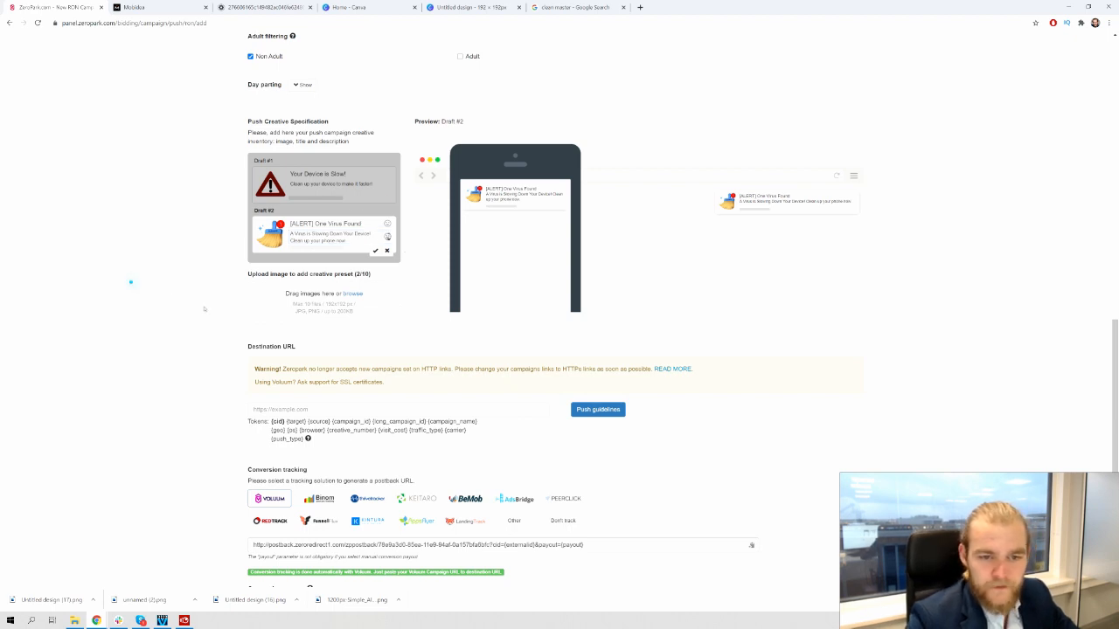
pyautogui.click(312, 238)
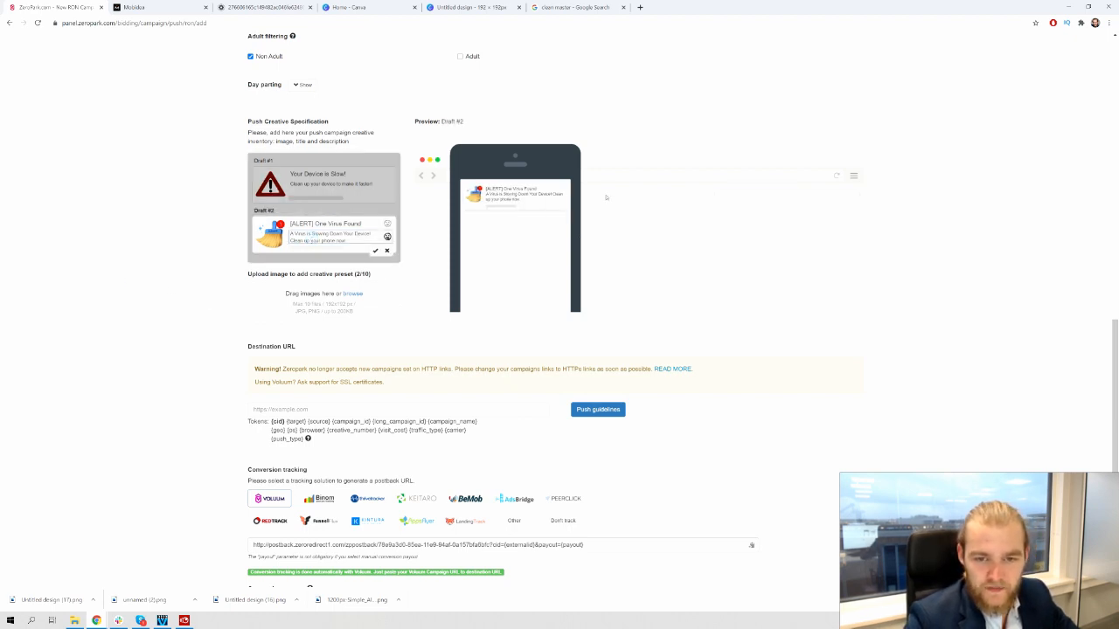
pyautogui.click(137, 257)
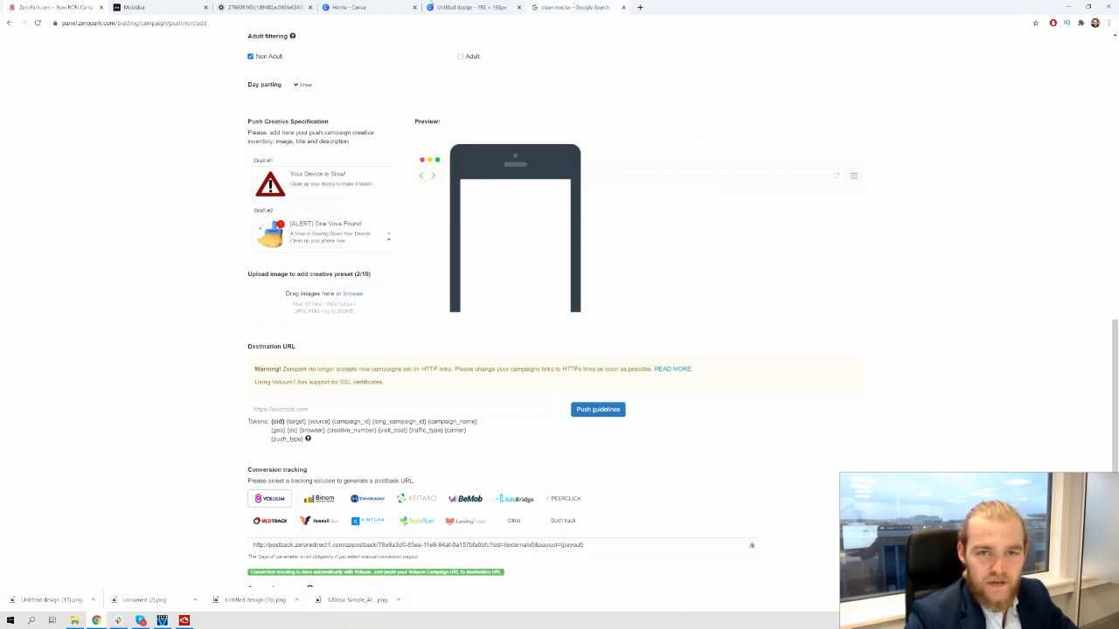
# Dismiss Canva's download popup and go back to the clean master image results
pyautogui.click(450, 7)
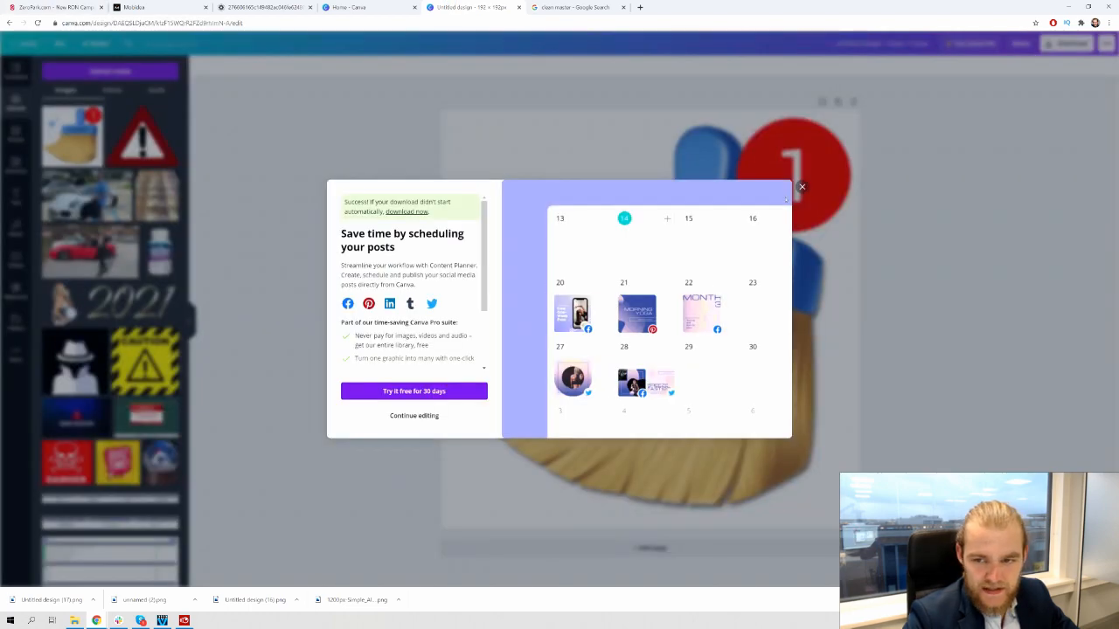
pyautogui.click(803, 186)
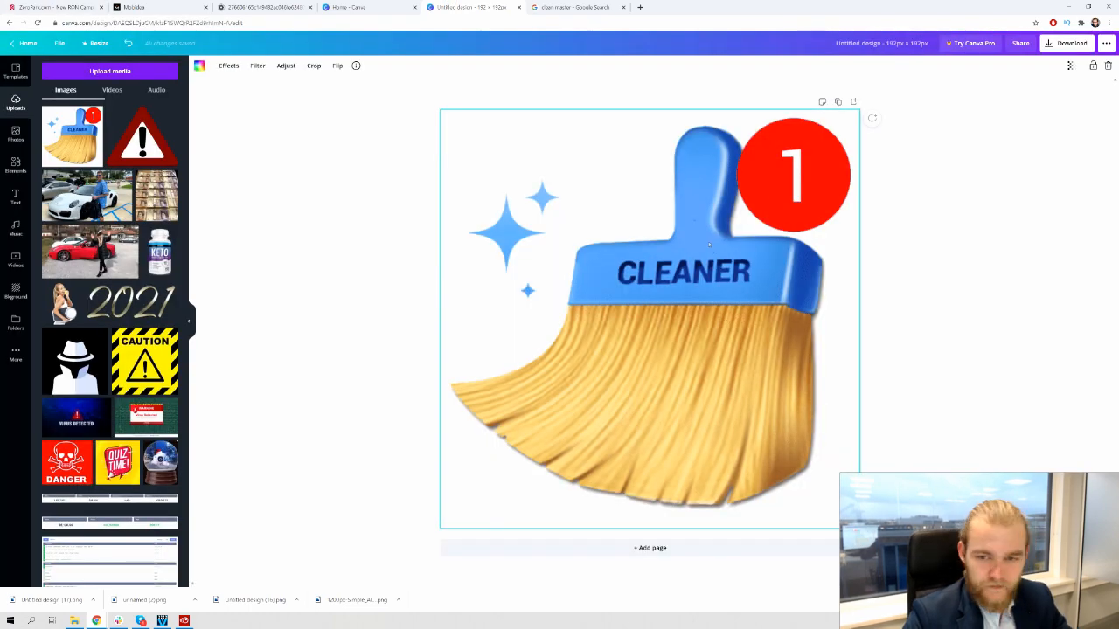
pyautogui.press('Delete')
pyautogui.click(570, 7)
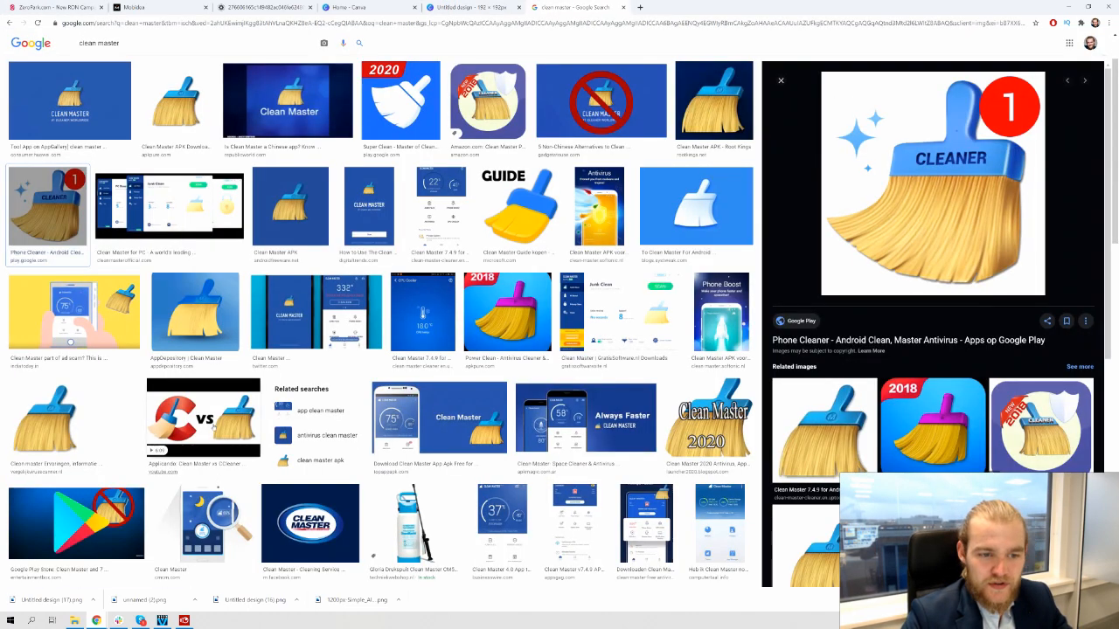
pyautogui.scroll(-5, 454, 140)
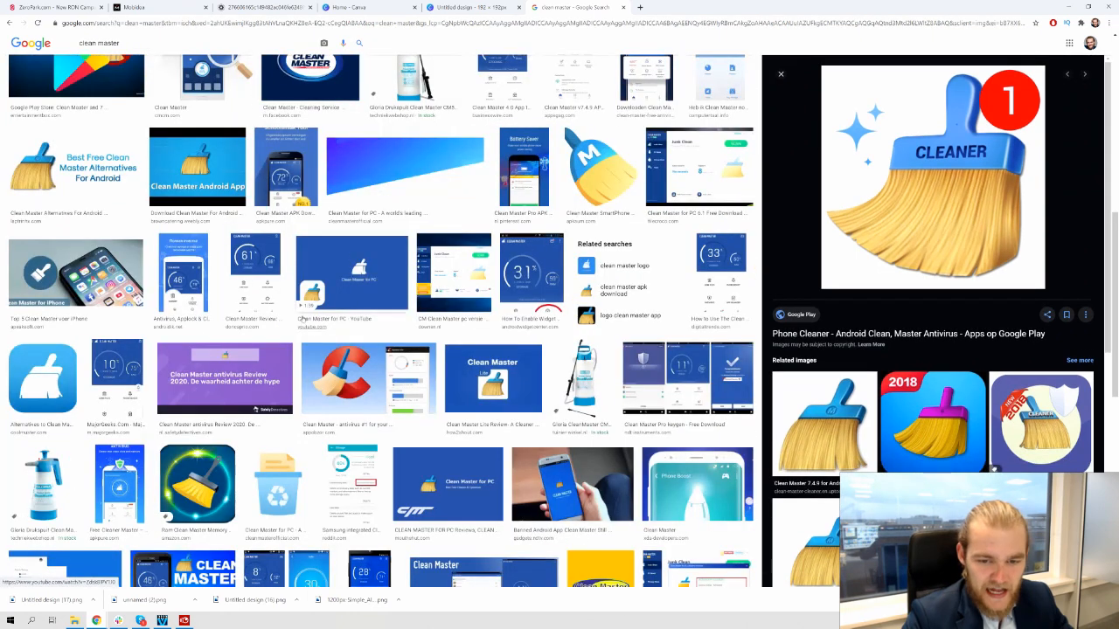
pyautogui.scroll(8, 457, 213)
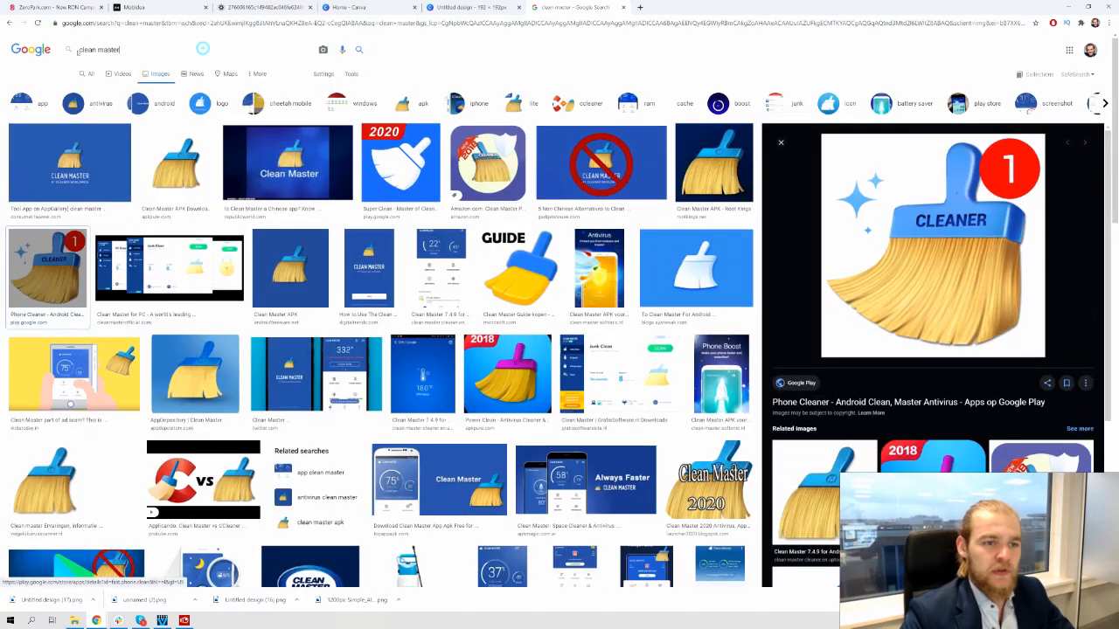
# Search Google Images for 'slow phone'
pyautogui.tripleClick(201, 49)
pyautogui.write('slow pg')
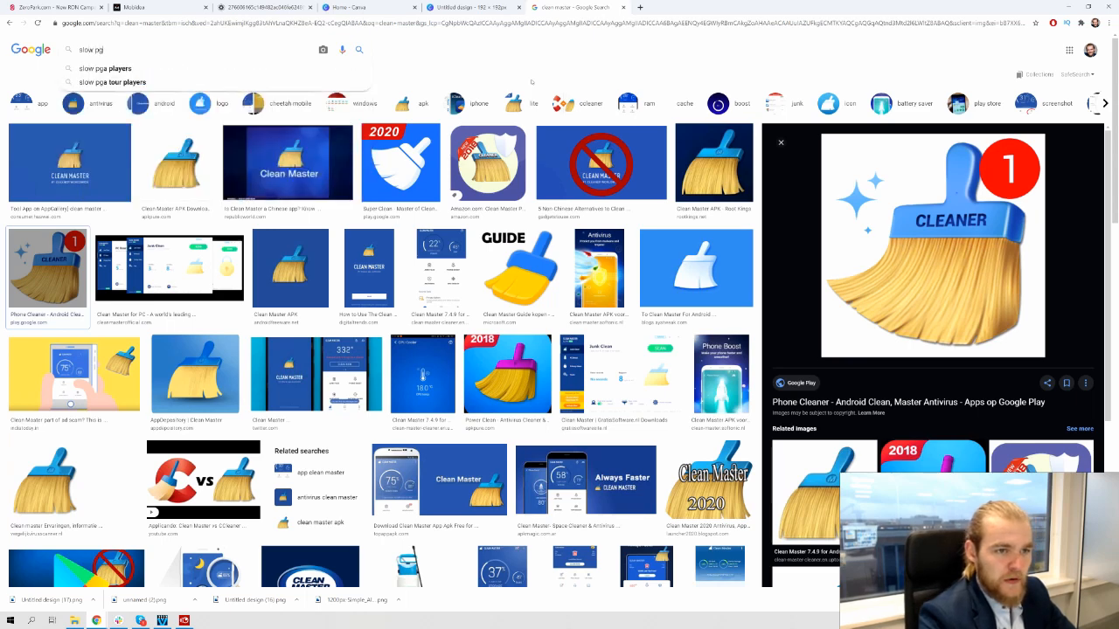
pyautogui.press('BackSpace')
pyautogui.write('hone')
pyautogui.press('Return')
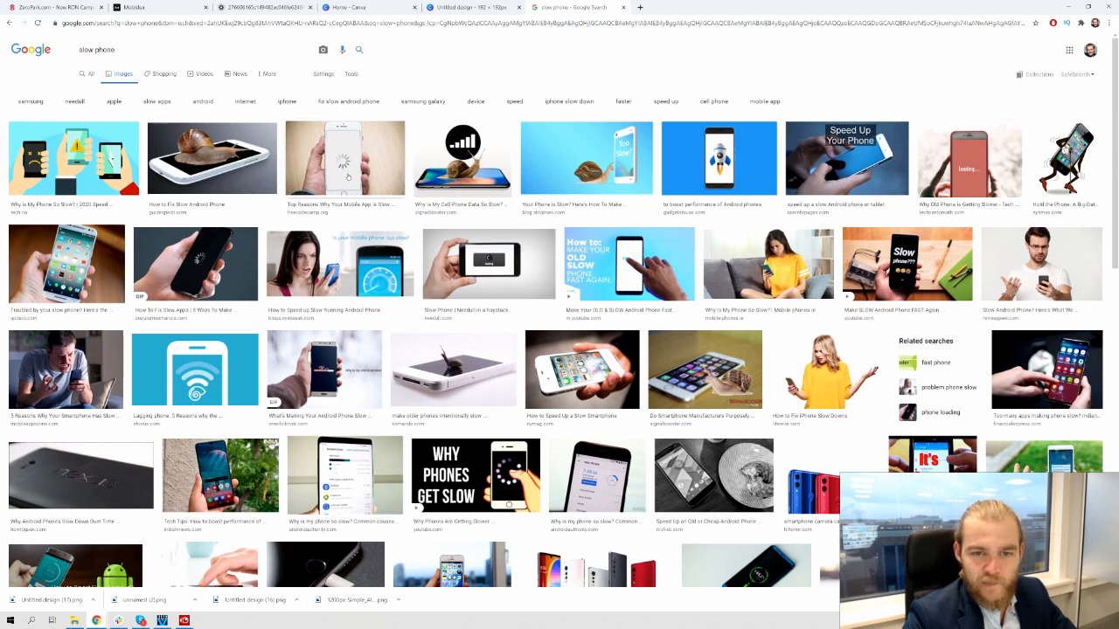
# Refine the image search to 'slow phone test'
pyautogui.scroll(-2, 348, 179)
pyautogui.scroll(1, 346, 176)
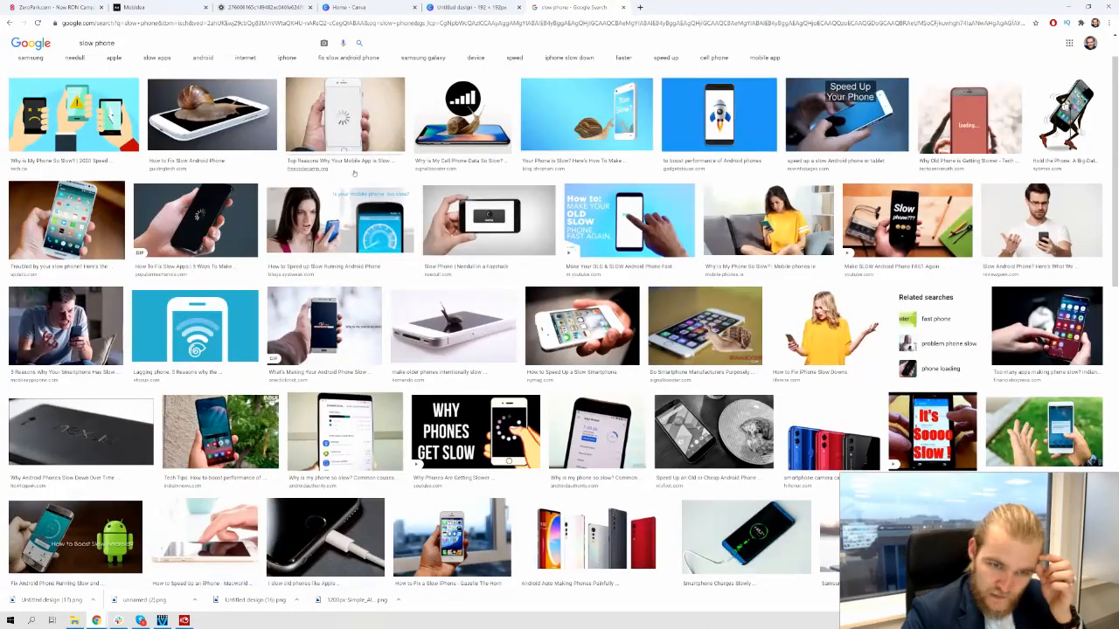
pyautogui.scroll(1, 357, 166)
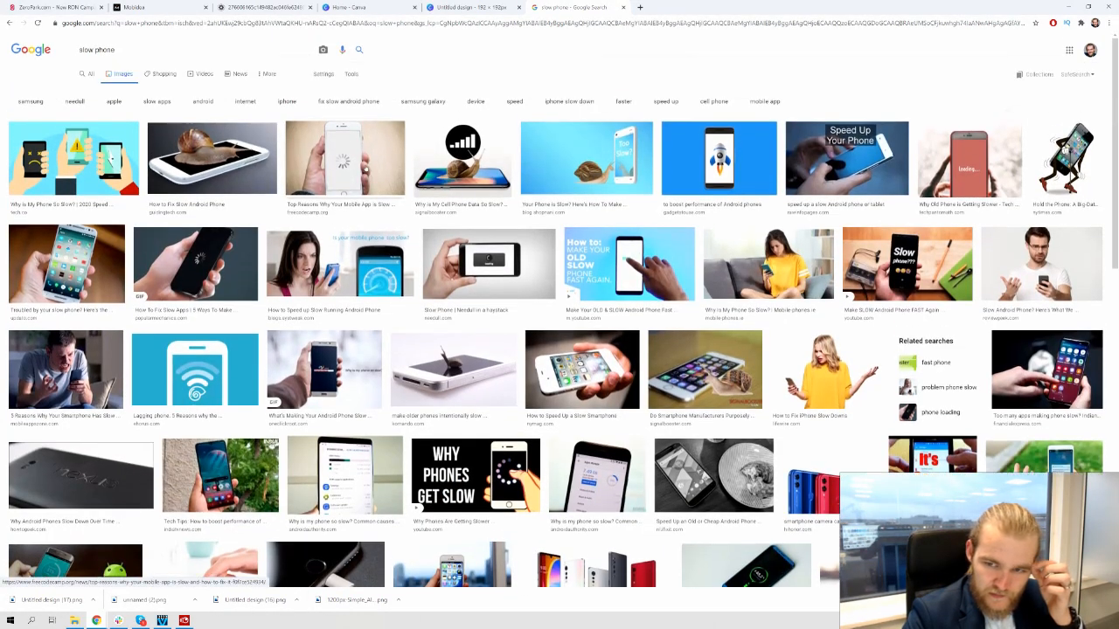
pyautogui.click(132, 50)
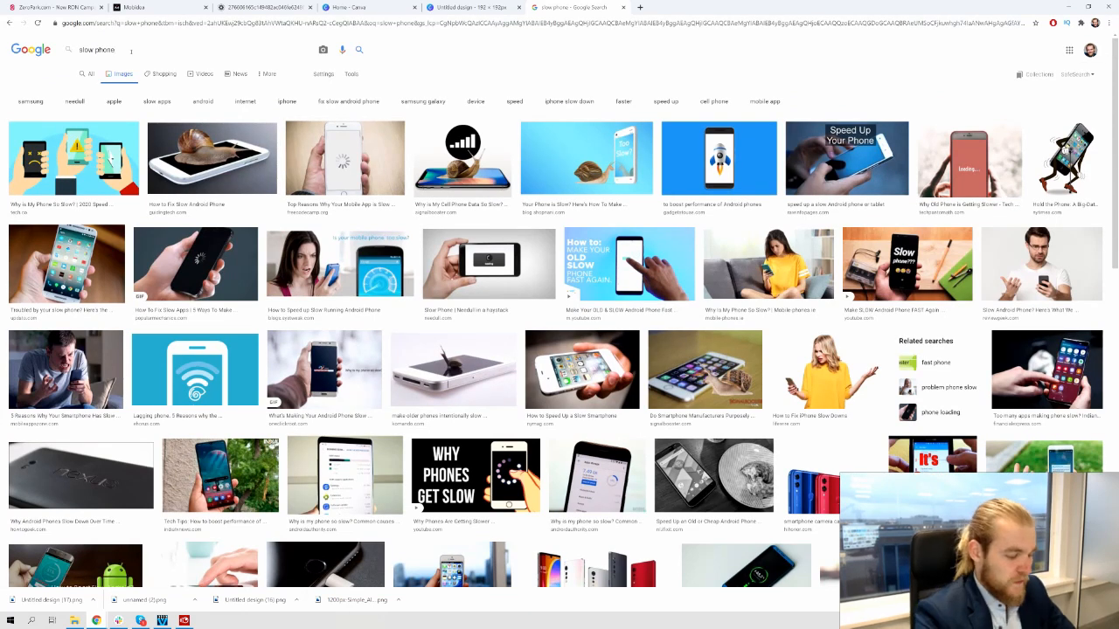
pyautogui.write('test')
pyautogui.press('Return')
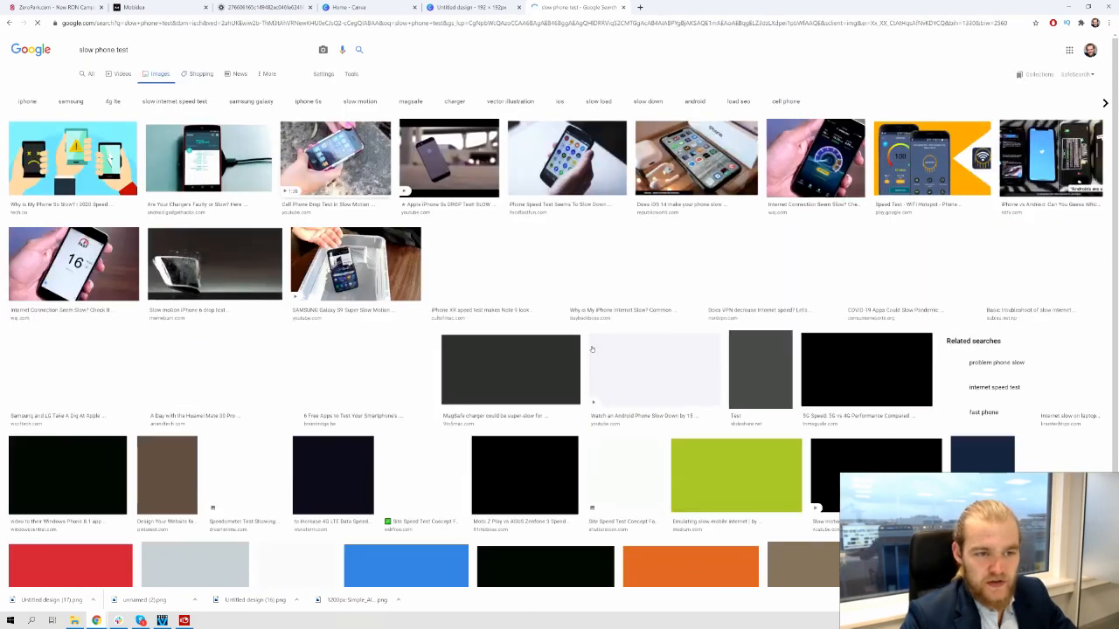
# Preview the green Speed Test speedometer and the Ookla speed-test screenshot results
pyautogui.scroll(-2, 577, 328)
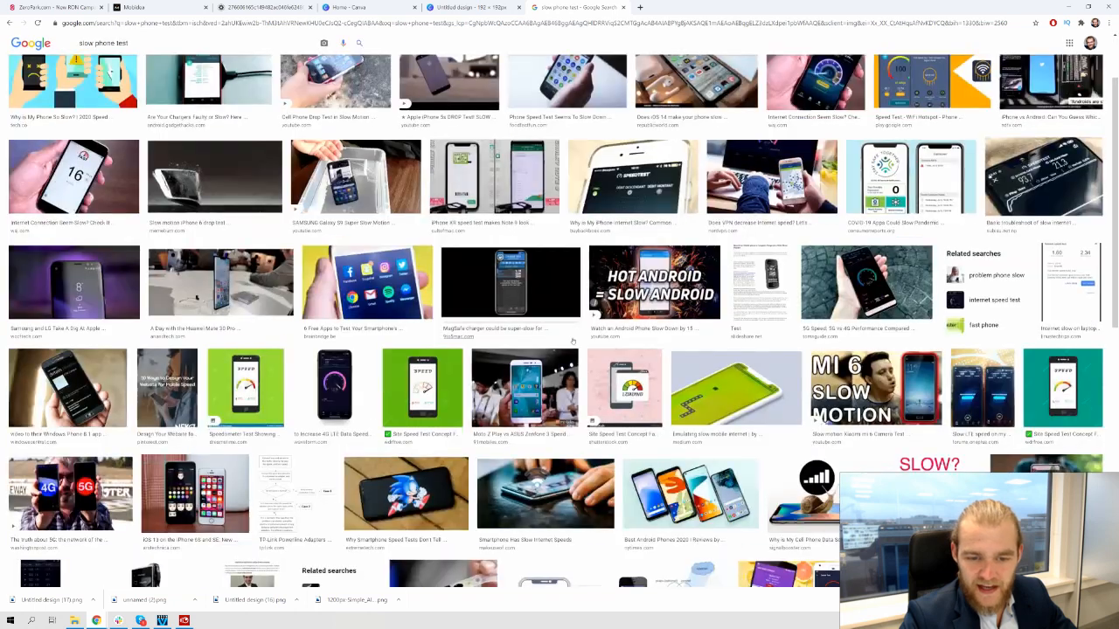
pyautogui.scroll(-2, 447, 319)
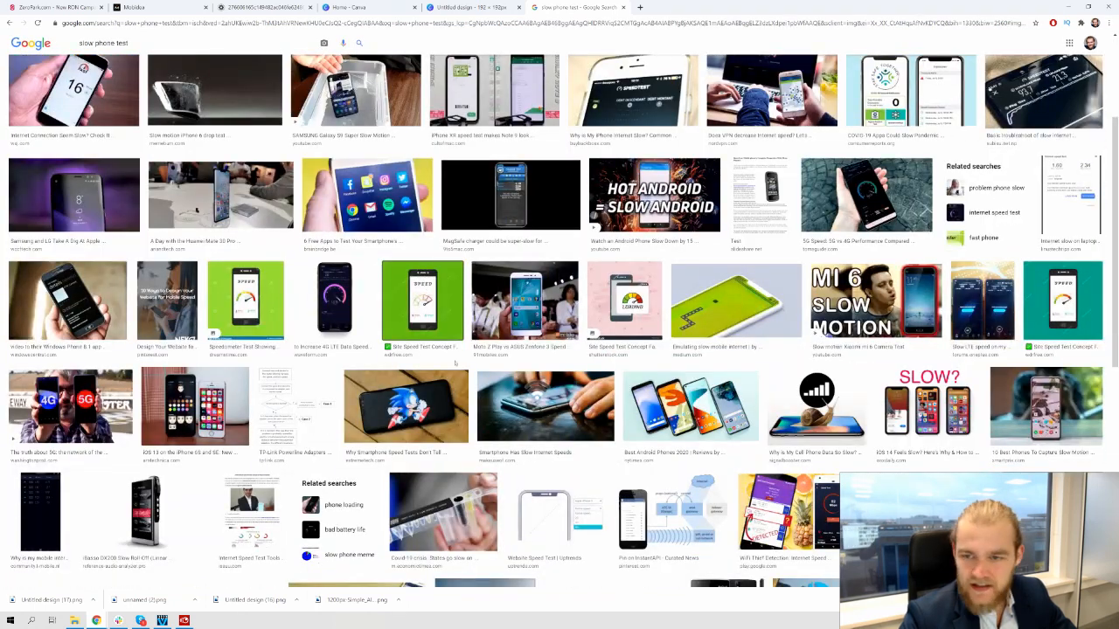
pyautogui.click(447, 319)
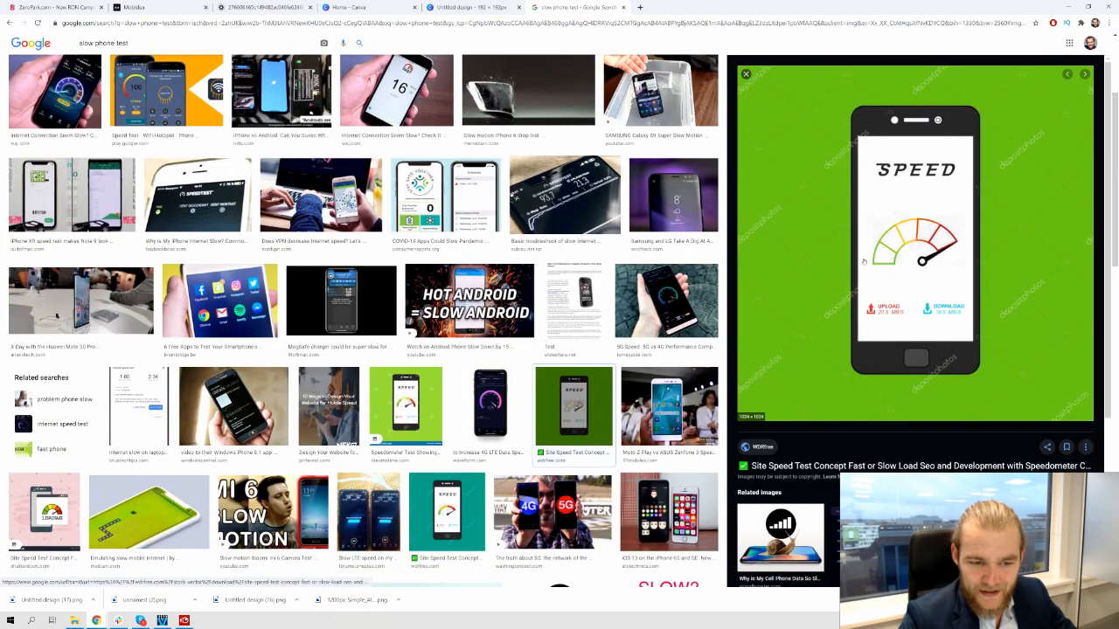
pyautogui.scroll(-3, 514, 256)
pyautogui.scroll(-4, 513, 256)
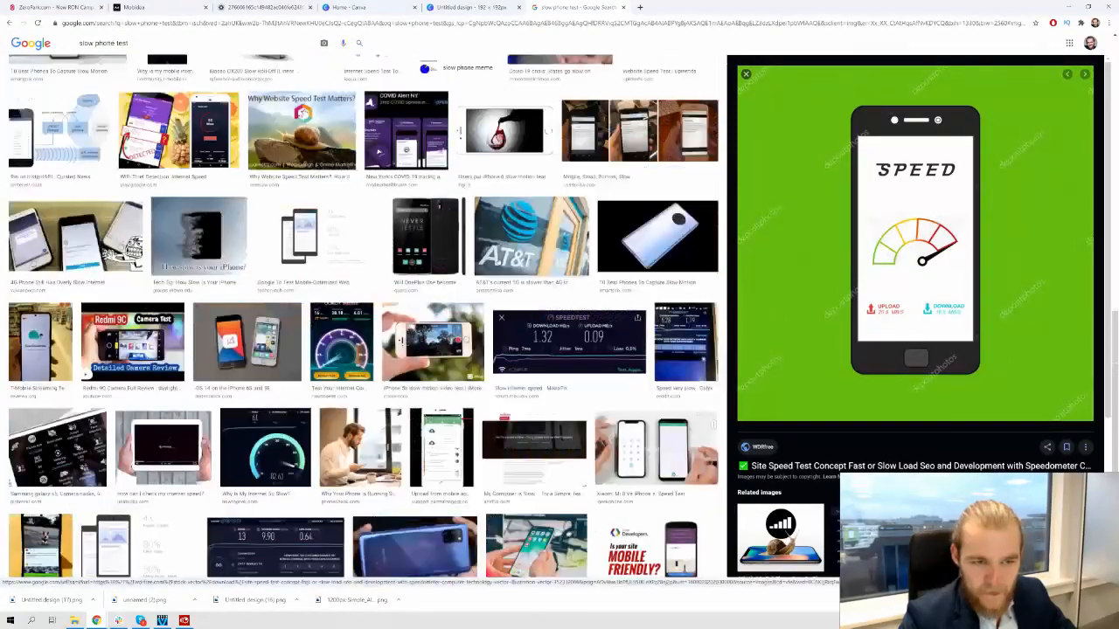
pyautogui.scroll(-10, 513, 256)
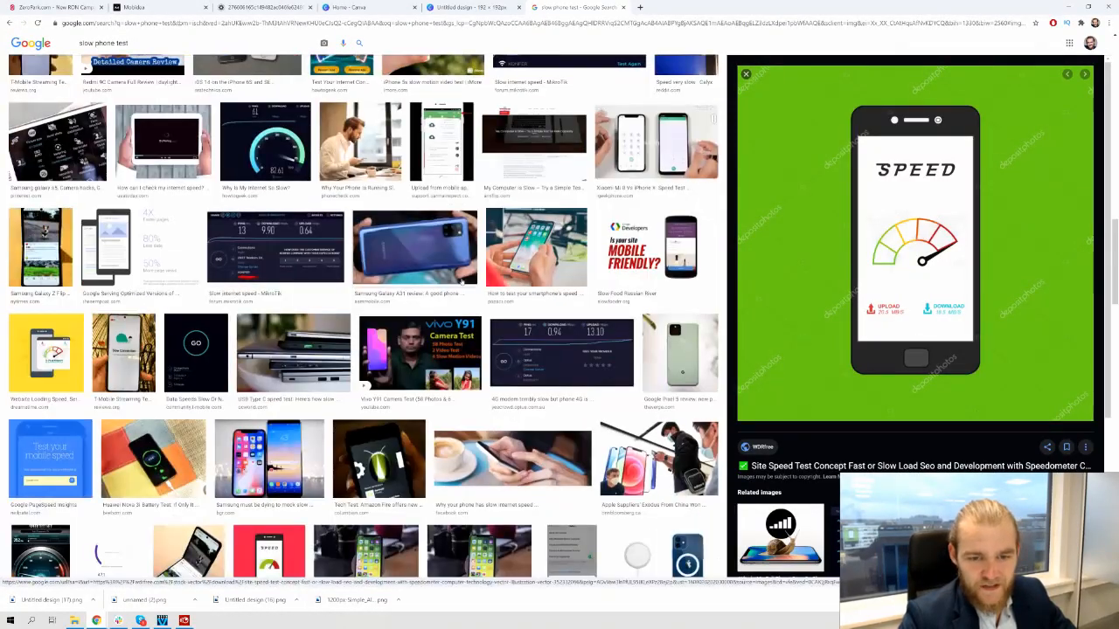
pyautogui.scroll(-10, 323, 251)
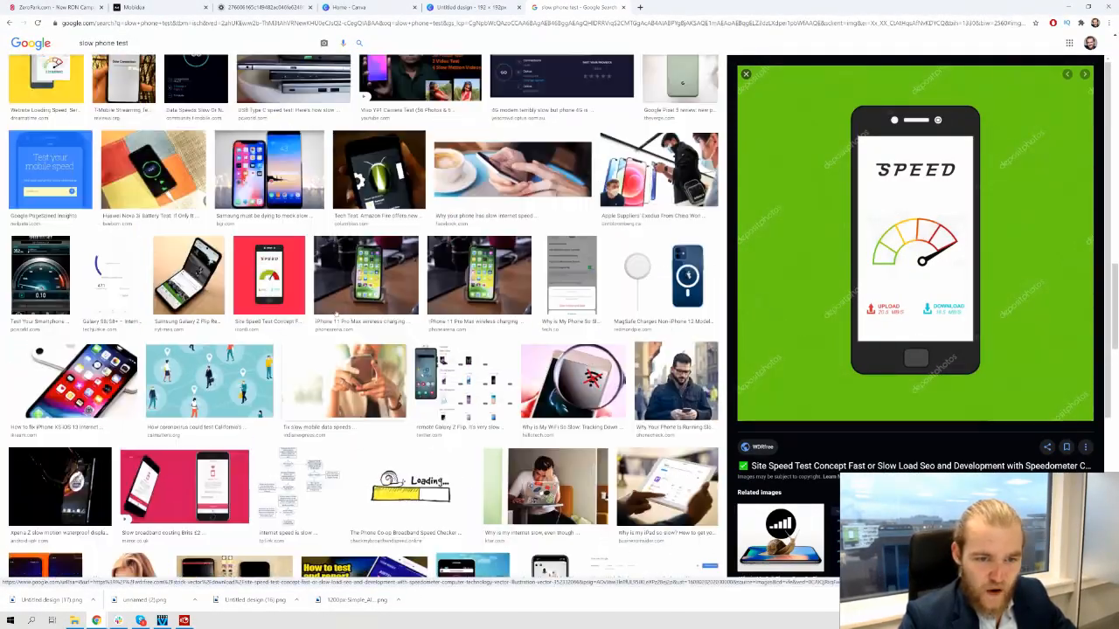
pyautogui.scroll(-2, 323, 250)
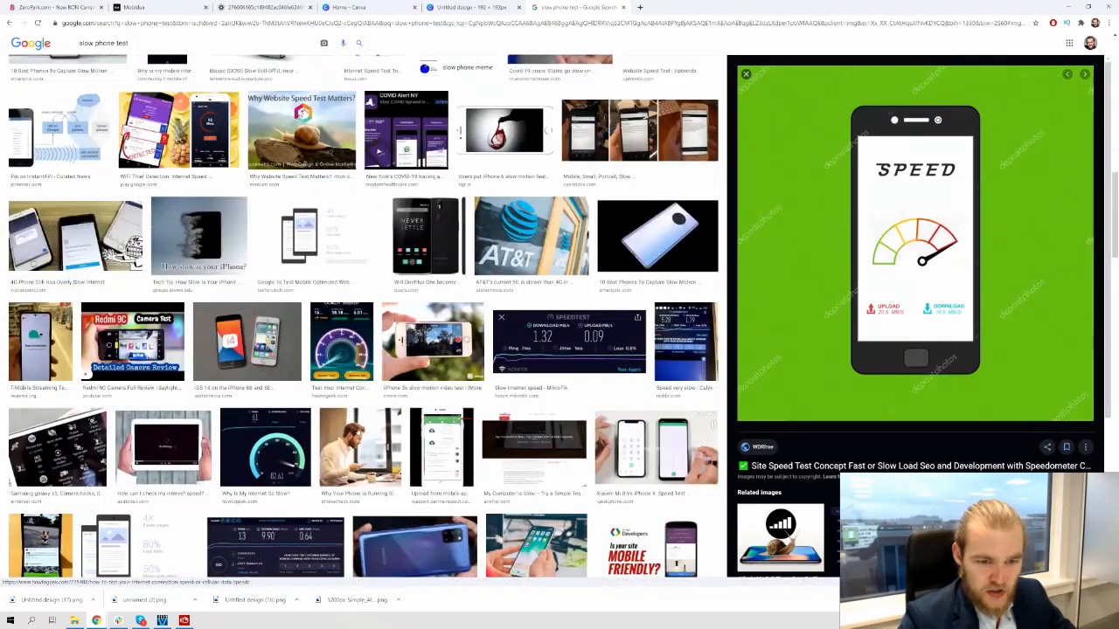
pyautogui.click(341, 346)
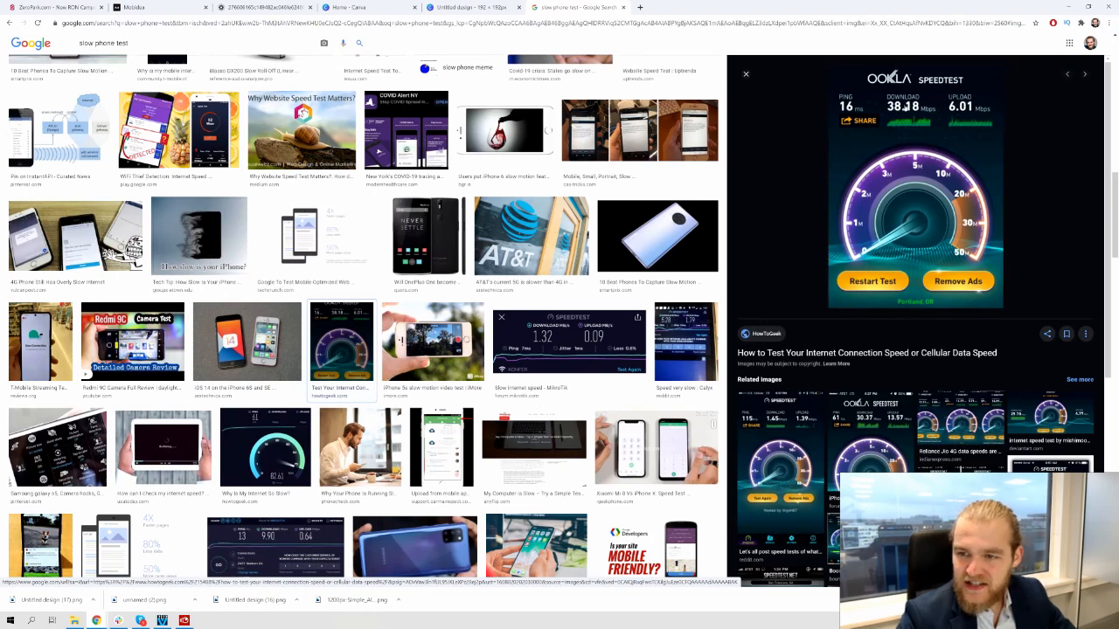
pyautogui.scroll(-4, 825, 327)
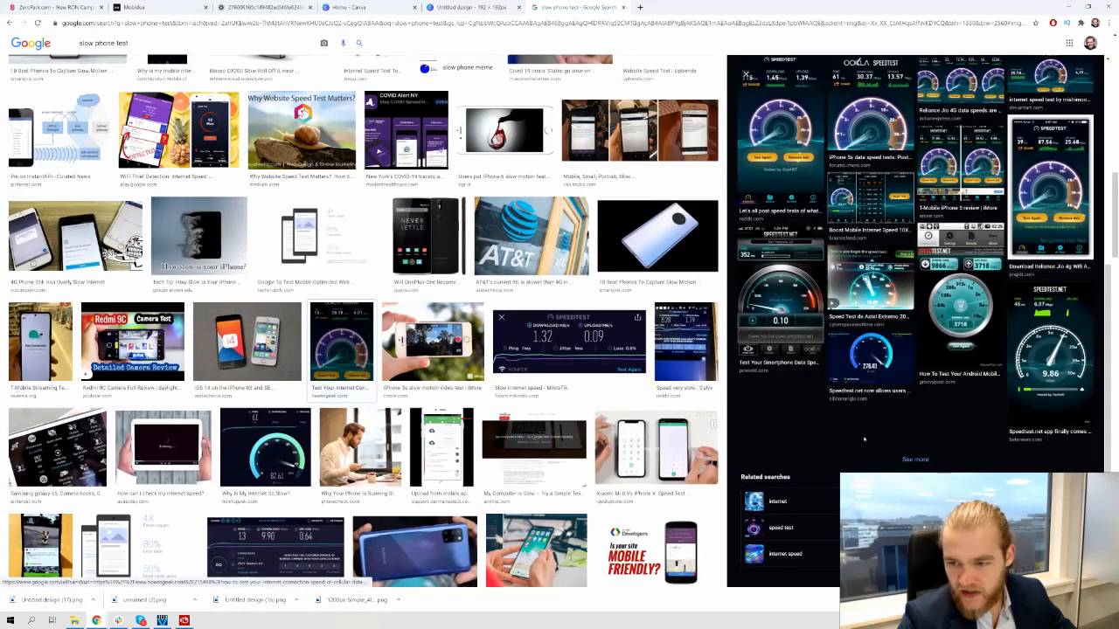
pyautogui.scroll(5, 951, 416)
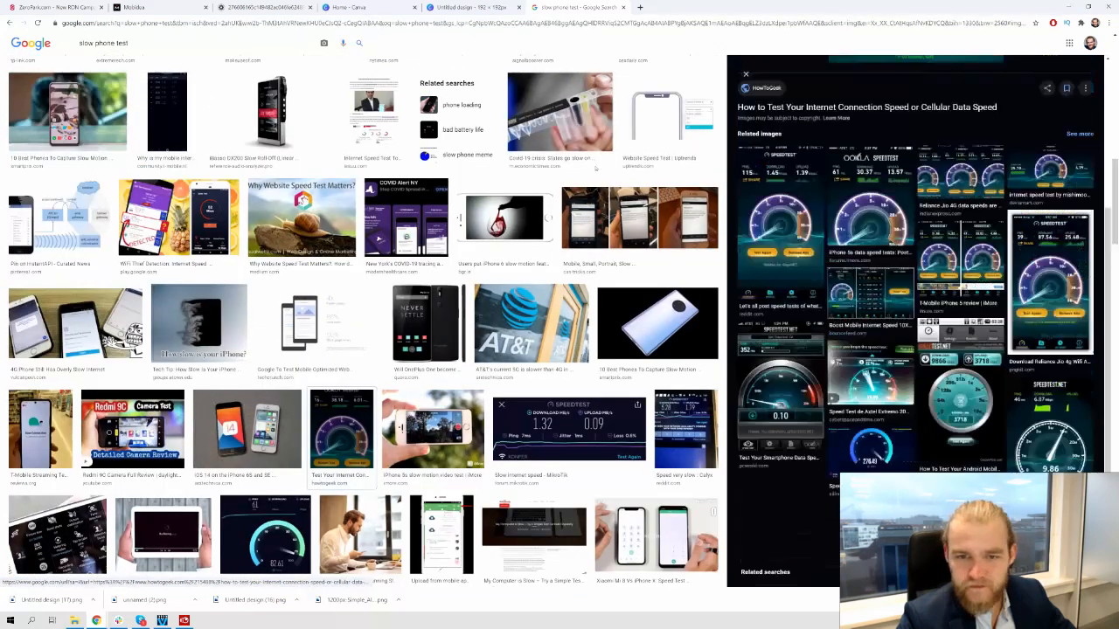
# Search for 'speed test phone slow' and preview the Broadband internet speed test image
pyautogui.tripleClick(157, 43)
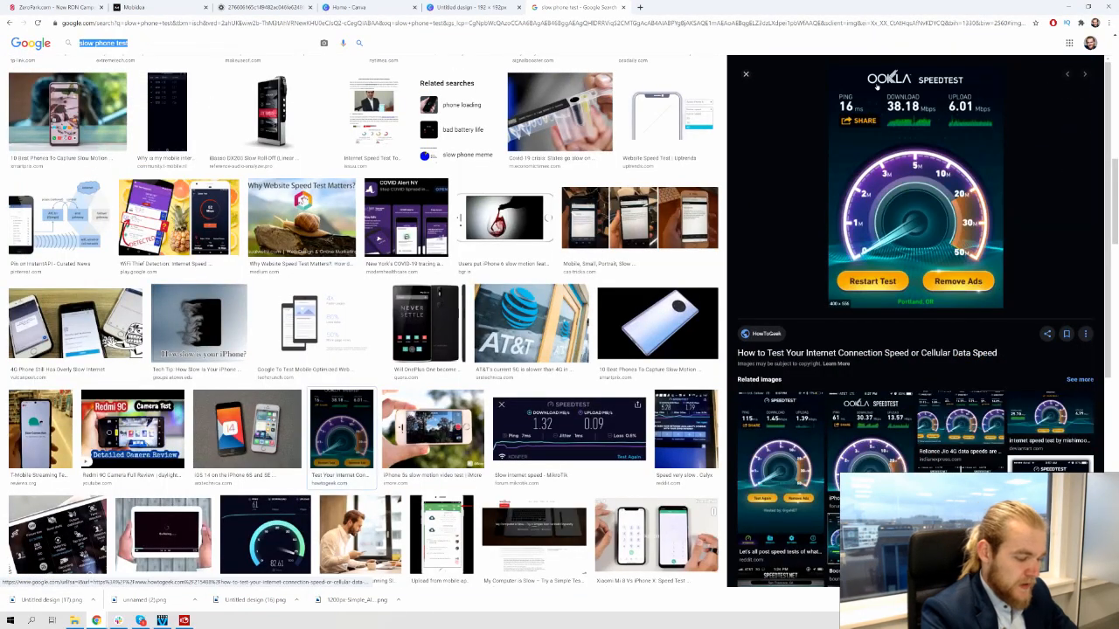
pyautogui.write('speed test pho')
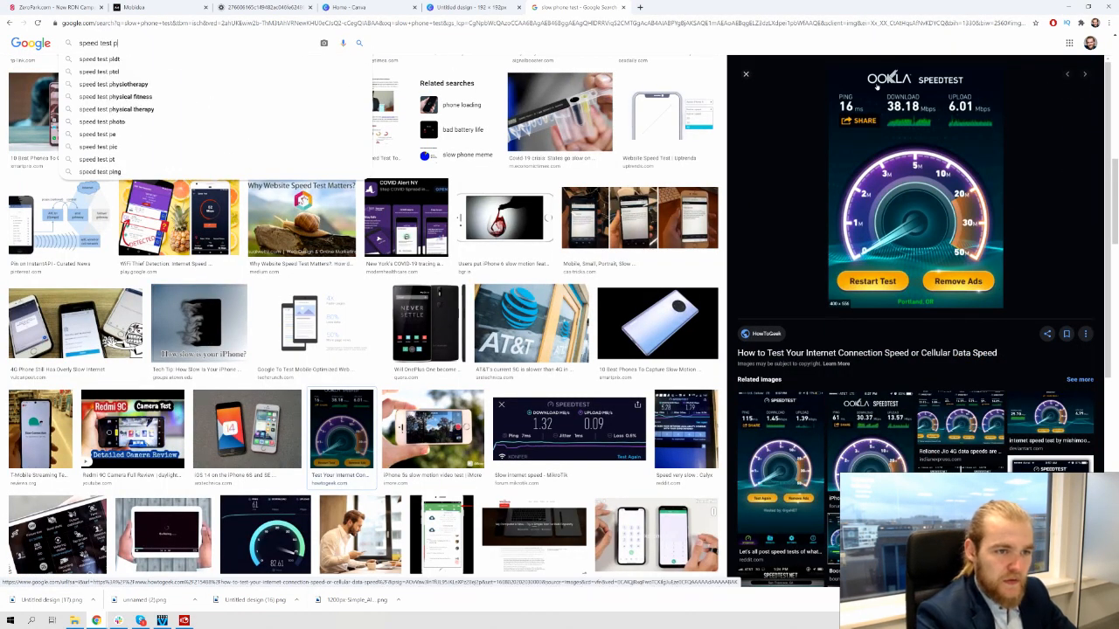
pyautogui.write('ne slow')
pyautogui.press('Return')
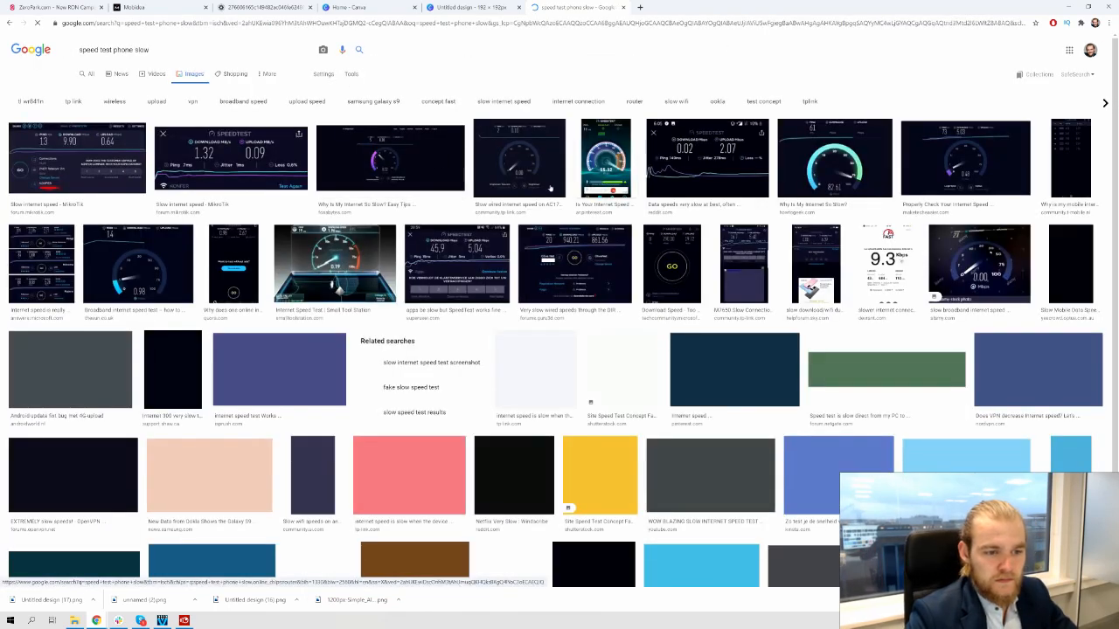
pyautogui.click(166, 267)
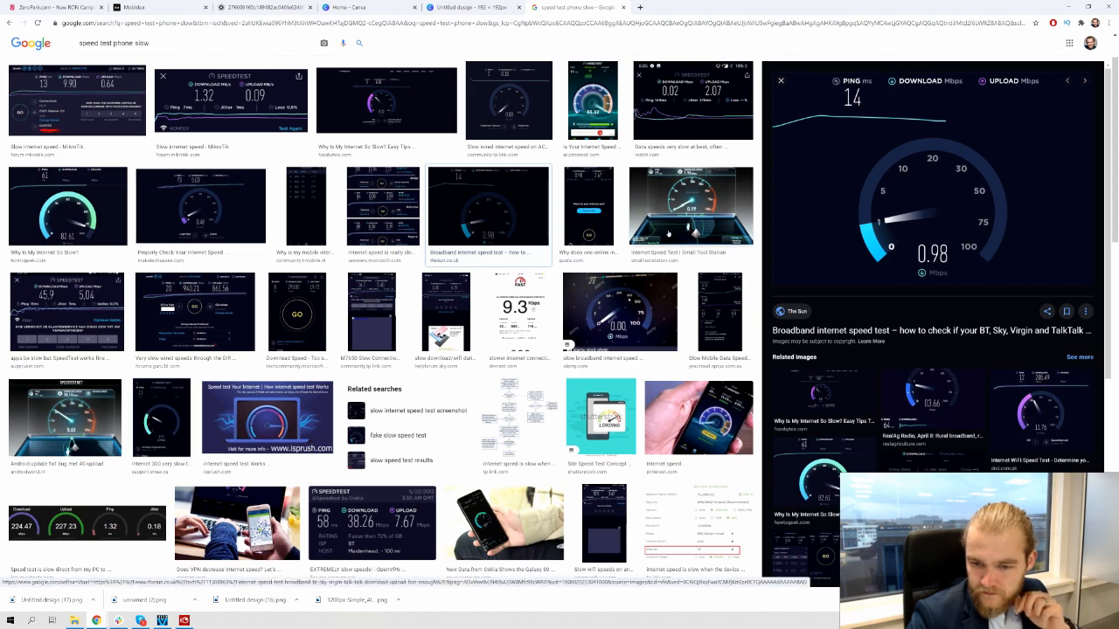
# Save the dark 0.98 Mbps speedometer image to the computer with Save image as
pyautogui.scroll(-3, 615, 199)
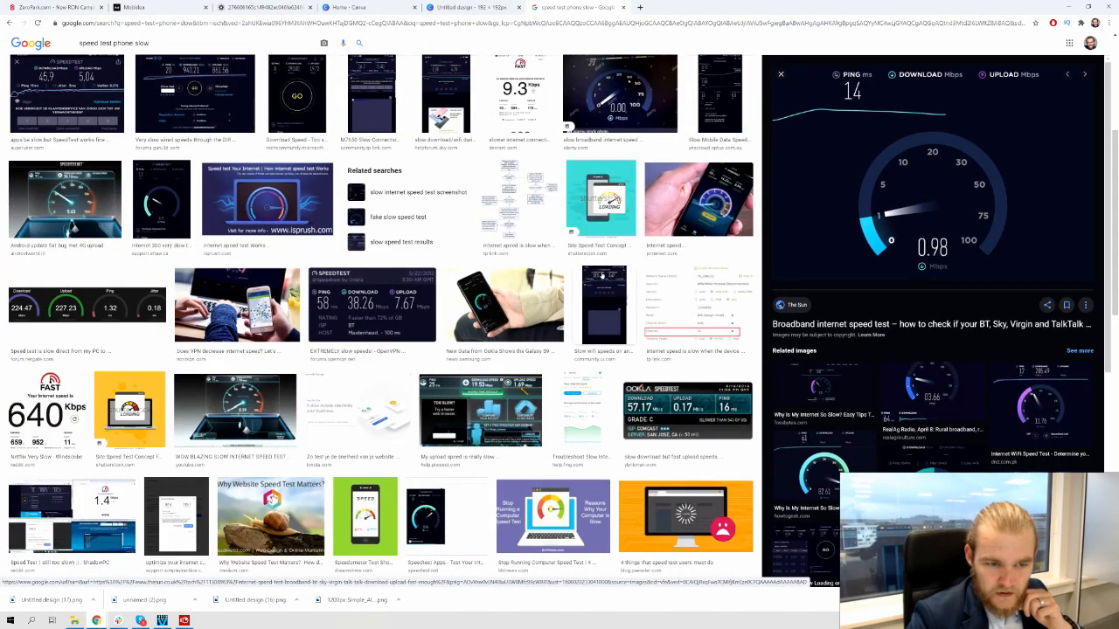
pyautogui.scroll(-1, 602, 275)
pyautogui.scroll(-2, 601, 275)
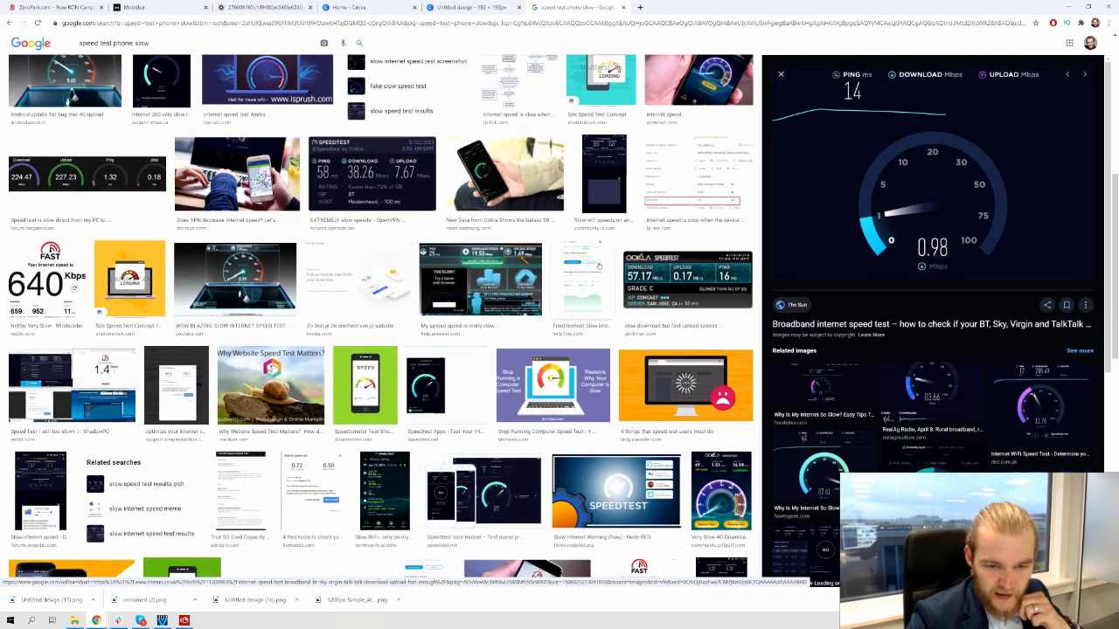
pyautogui.scroll(-1, 599, 268)
pyautogui.scroll(-2, 599, 267)
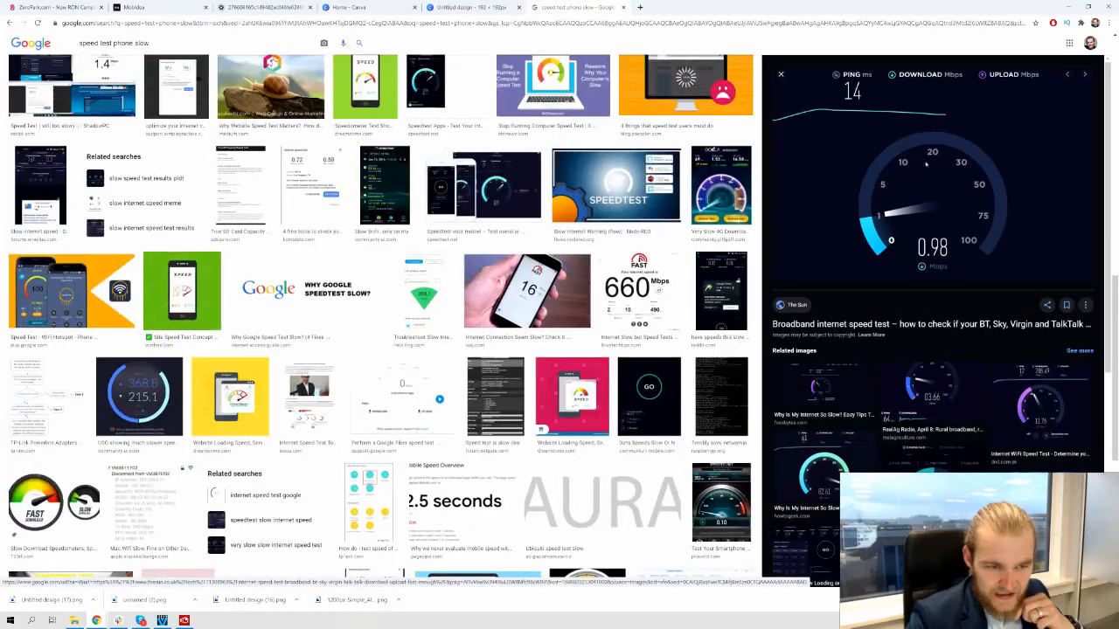
pyautogui.scroll(-2, 592, 249)
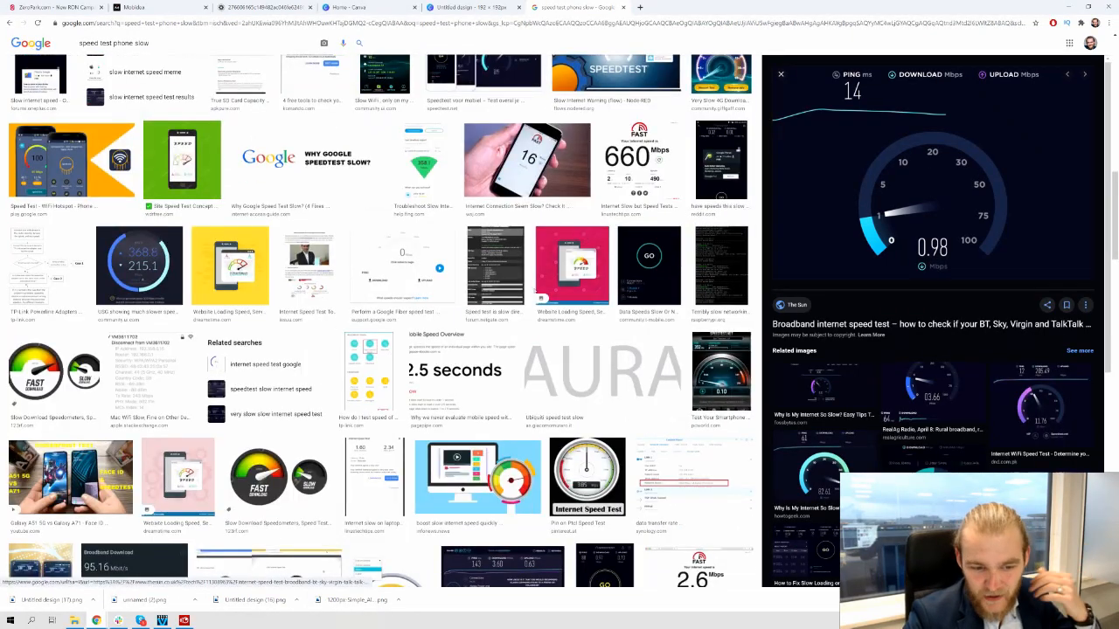
pyautogui.scroll(-2, 537, 293)
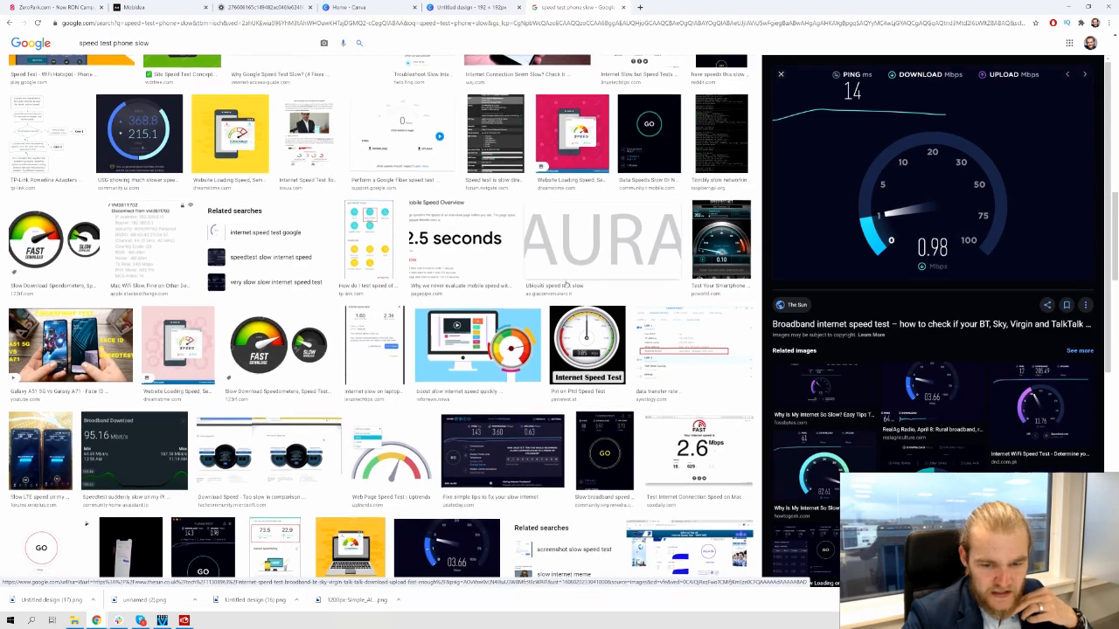
pyautogui.scroll(-2, 538, 283)
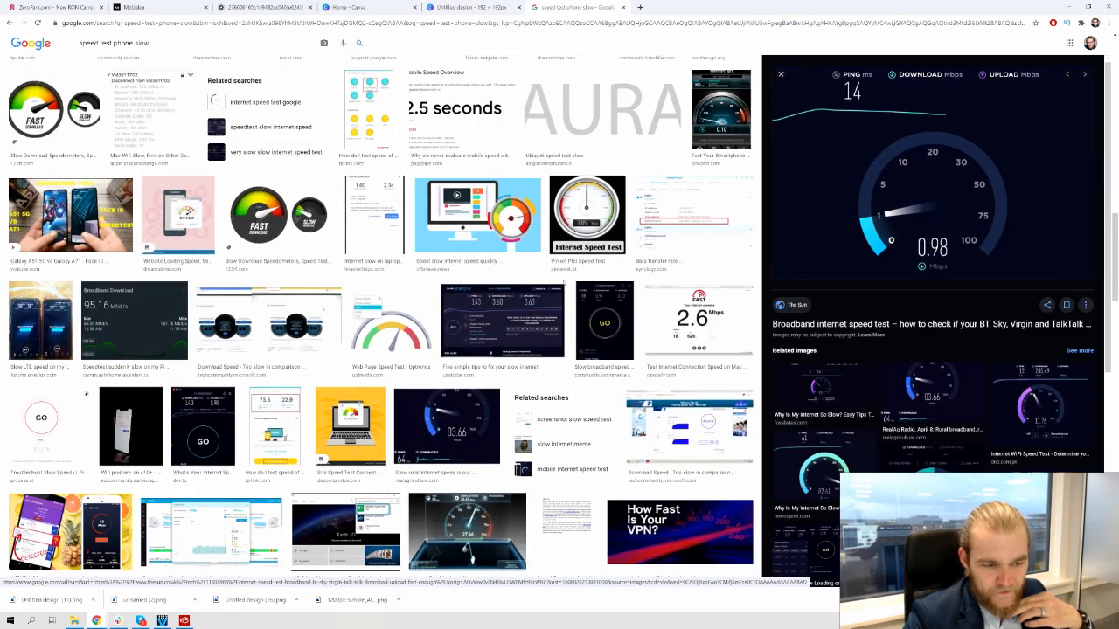
pyautogui.rightClick(888, 154)
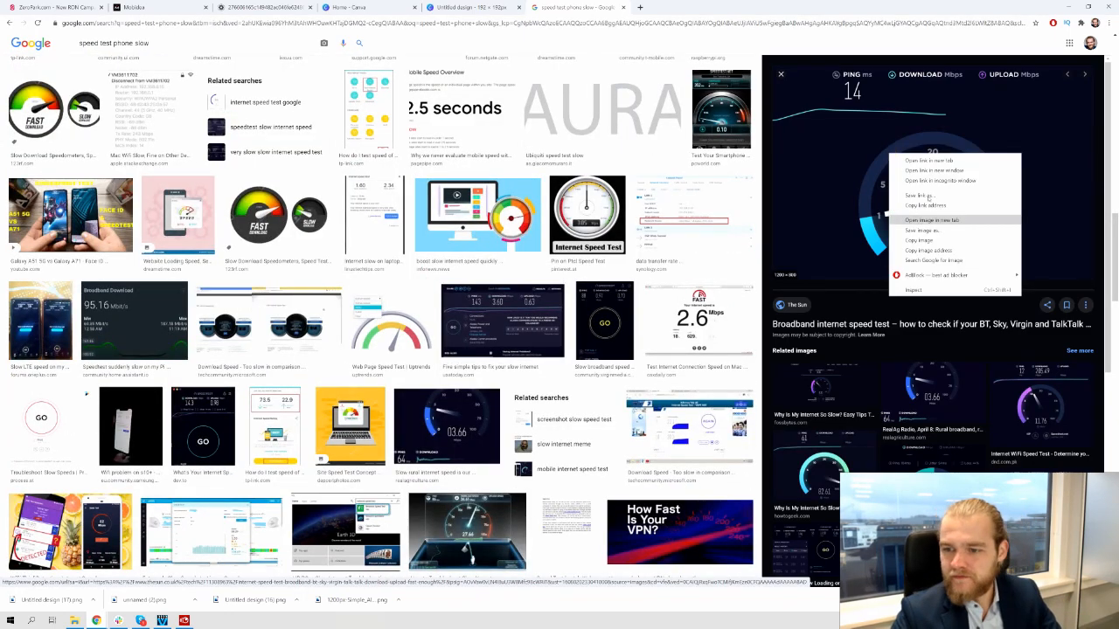
pyautogui.click(939, 232)
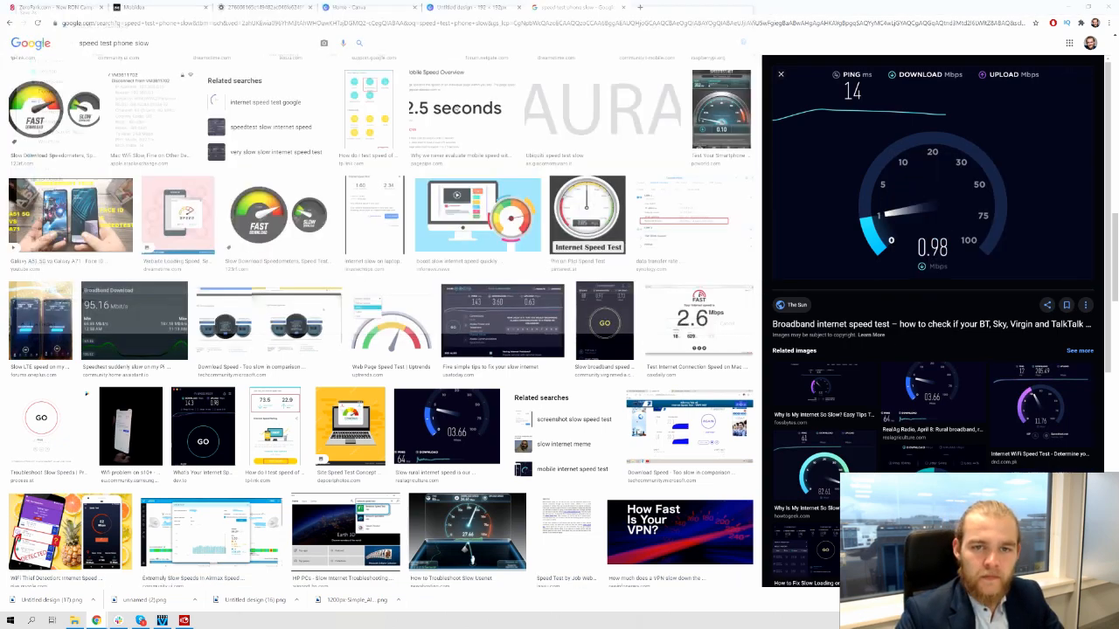
pyautogui.click(472, 7)
# Upload INTERNET.png and resize it to fill and centre on the 192 × 192 design
pyautogui.moveTo(37, 598); pyautogui.dragTo(91, 429)
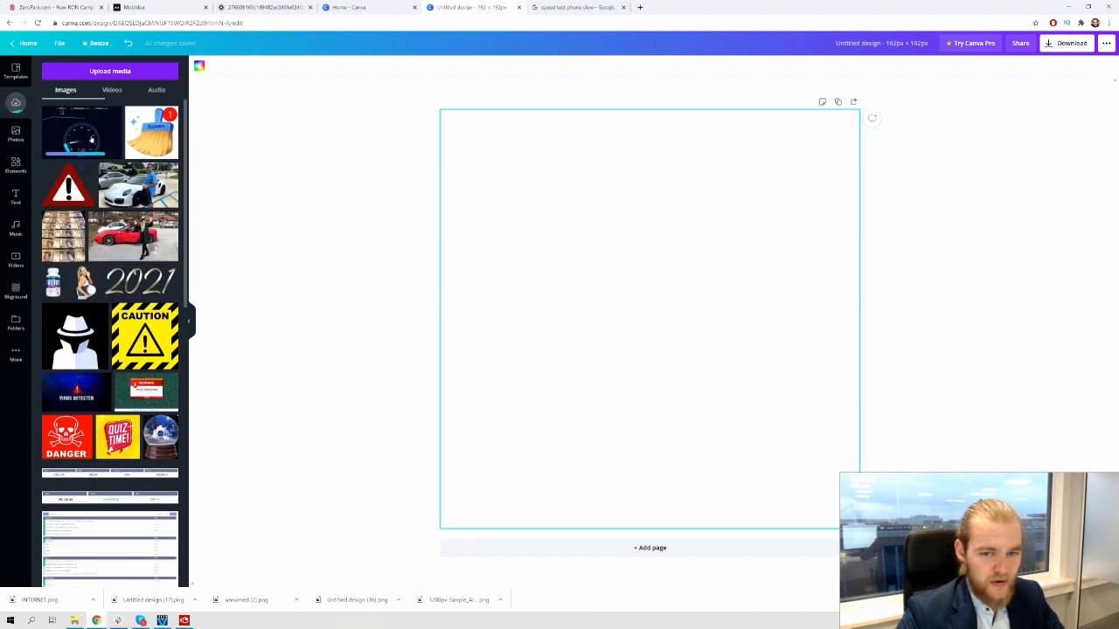
pyautogui.moveTo(91, 139); pyautogui.dragTo(375, 140)
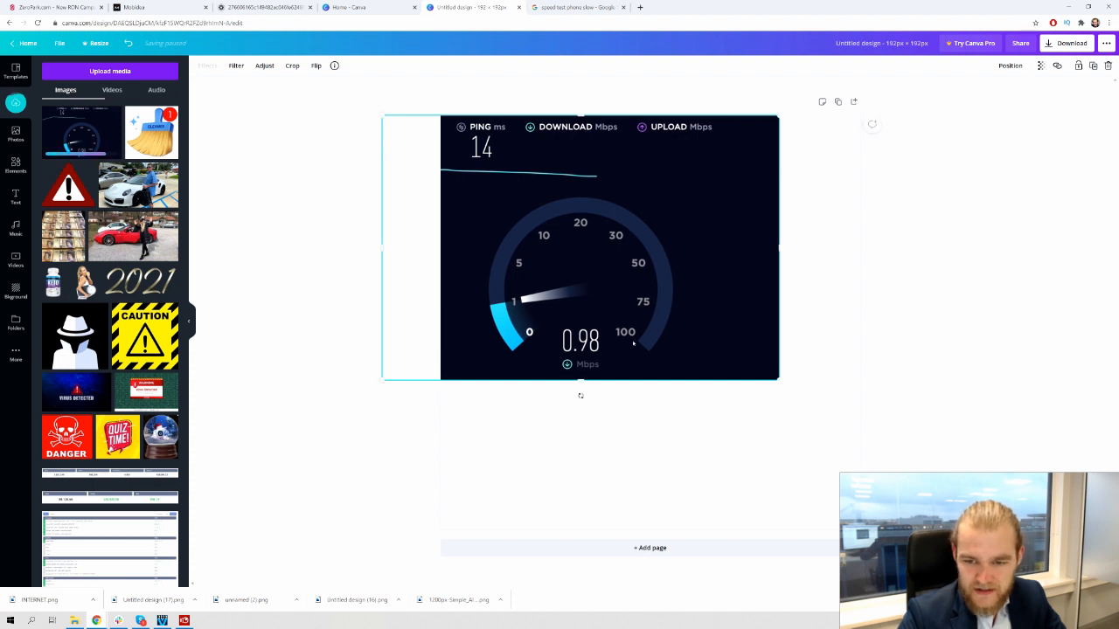
pyautogui.moveTo(780, 382); pyautogui.dragTo(973, 510)
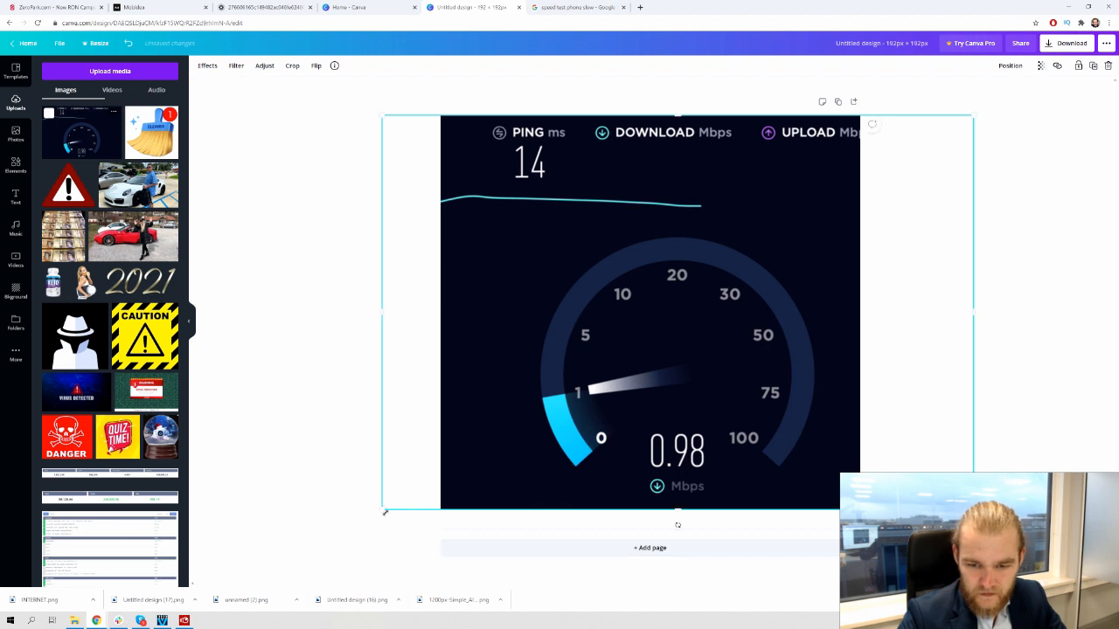
pyautogui.moveTo(384, 512); pyautogui.dragTo(342, 552)
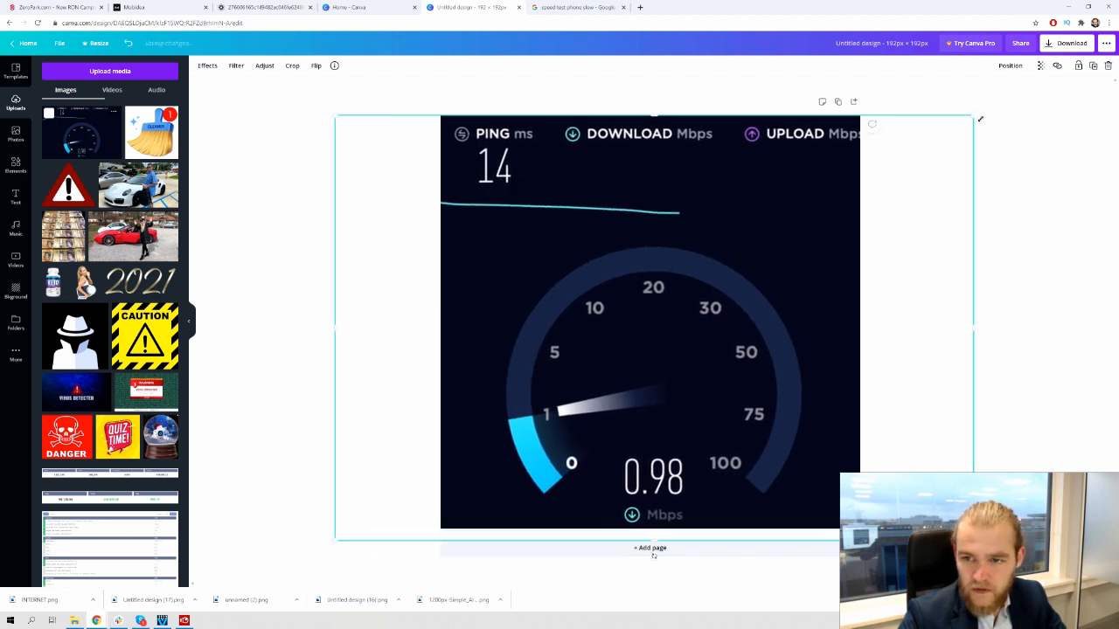
pyautogui.moveTo(710, 237); pyautogui.dragTo(715, 228)
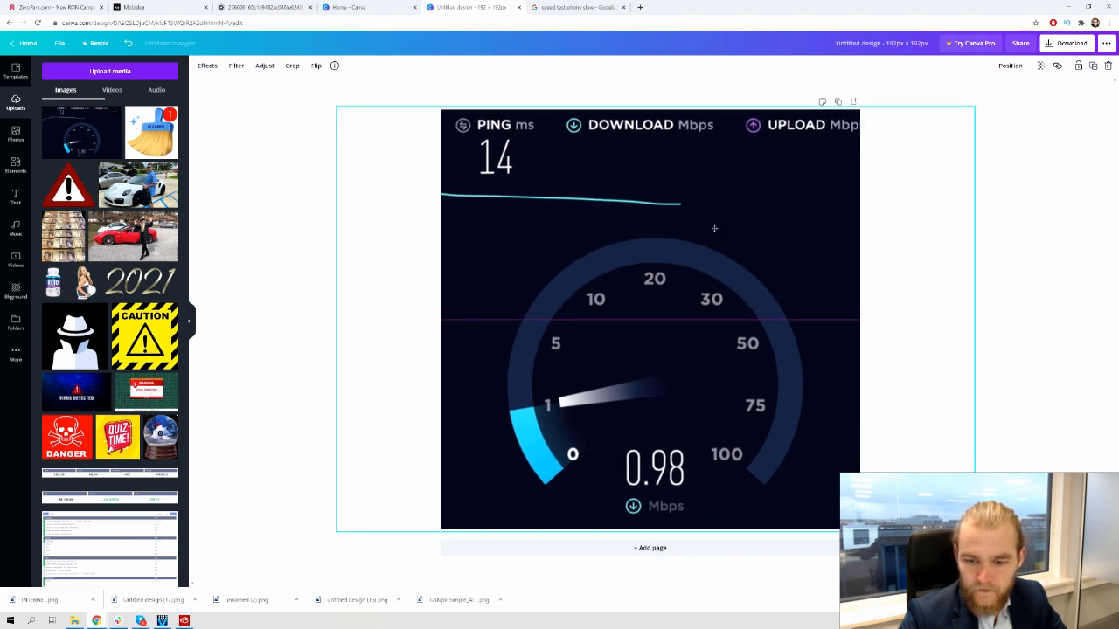
pyautogui.moveTo(714, 229); pyautogui.dragTo(714, 228)
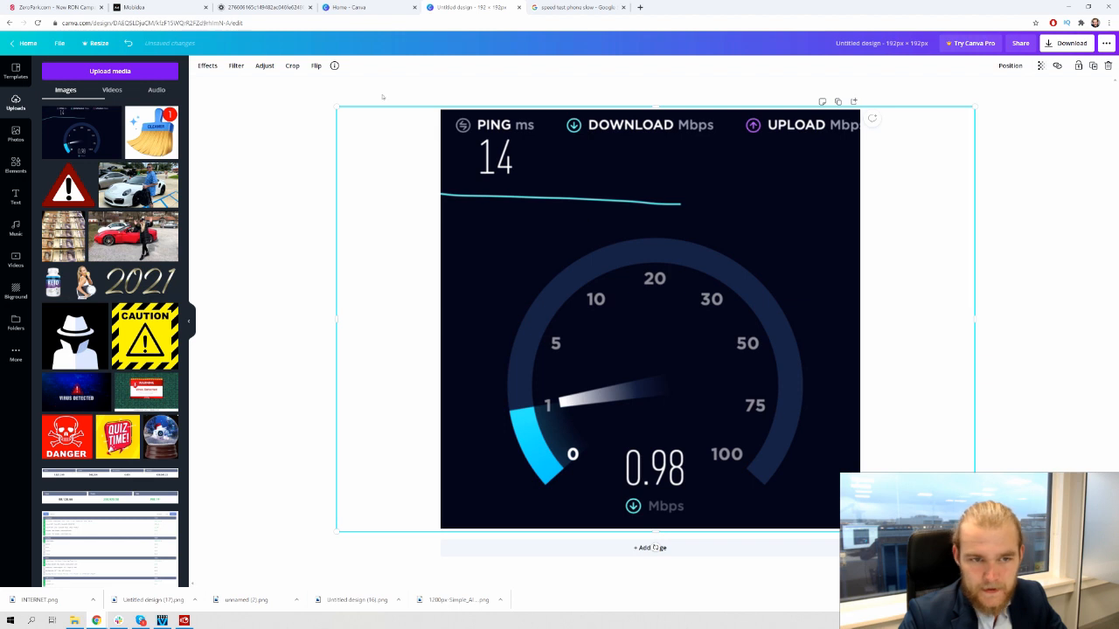
pyautogui.moveTo(345, 109); pyautogui.dragTo(201, 77)
pyautogui.moveTo(697, 198); pyautogui.dragTo(761, 128)
pyautogui.moveTo(261, 453); pyautogui.dragTo(175, 538)
pyautogui.moveTo(749, 397)
pyautogui.mouseDown()
pyautogui.moveTo(817, 388)
pyautogui.moveTo(734, 382)
pyautogui.mouseUp()
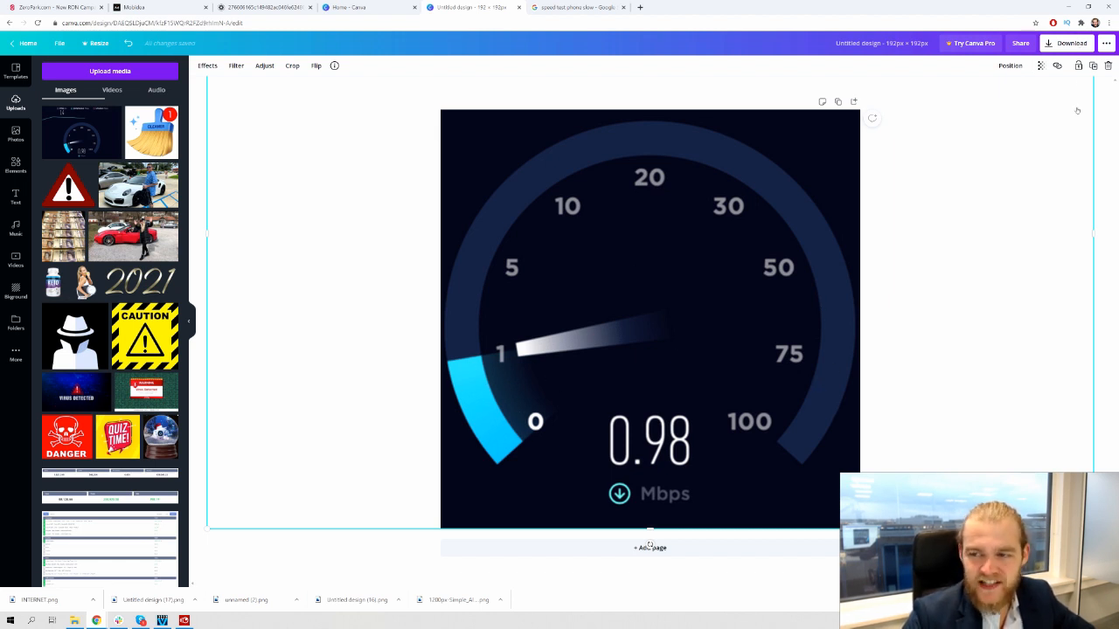
# Download the design as a PNG and dismiss the scheduling promo
pyautogui.click(1072, 43)
pyautogui.click(1052, 191)
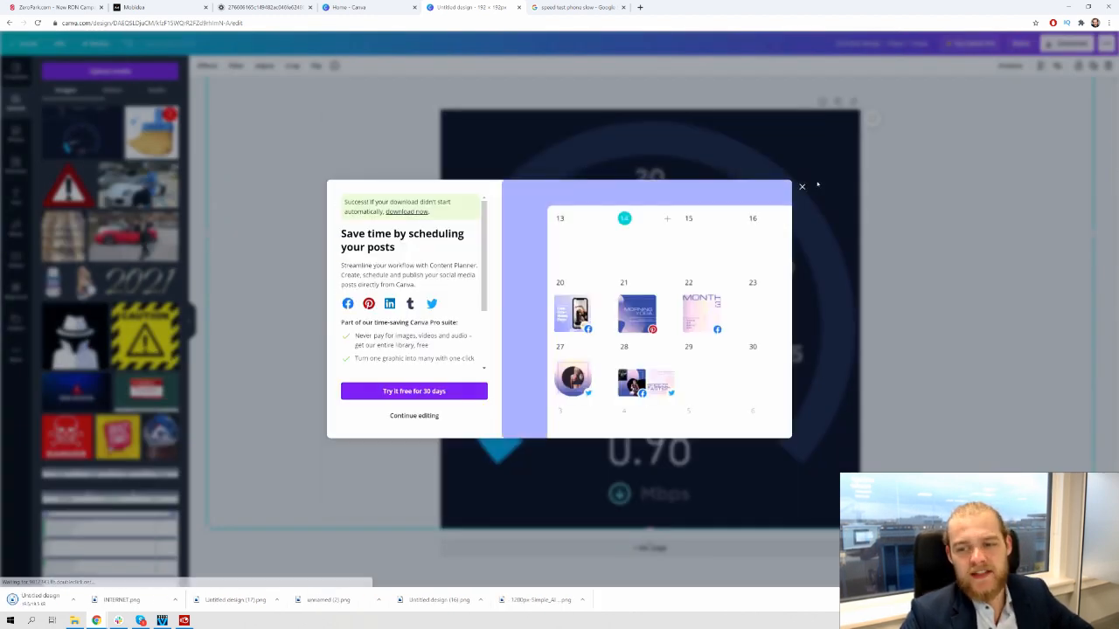
pyautogui.click(803, 186)
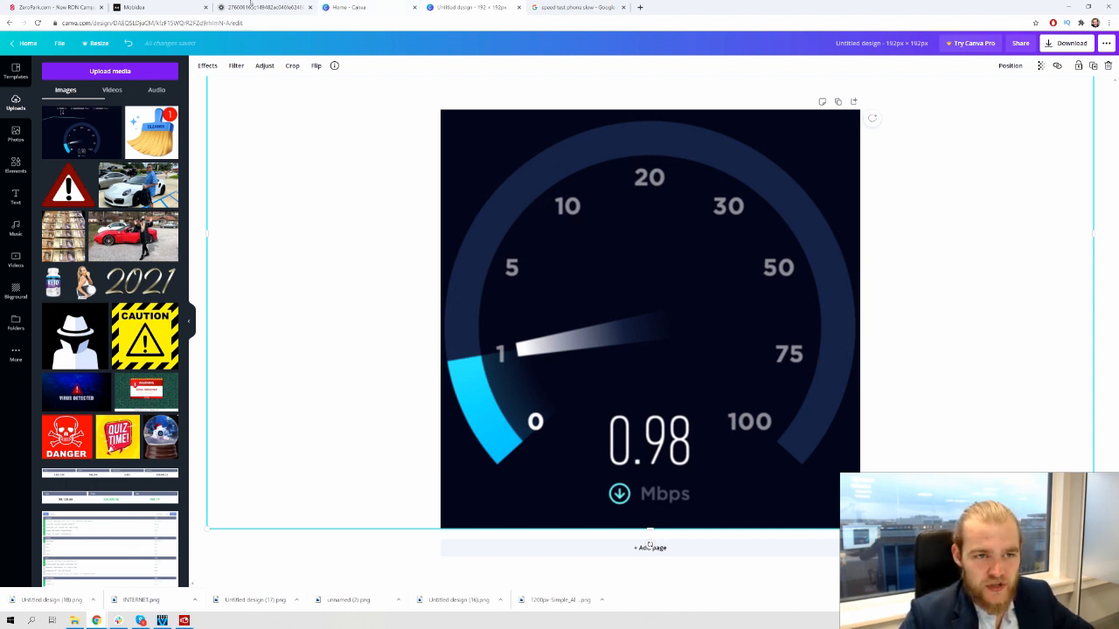
# Add the speedometer image as Draft #3 and draft a 'We've Tested the Speed' title
pyautogui.click(60, 7)
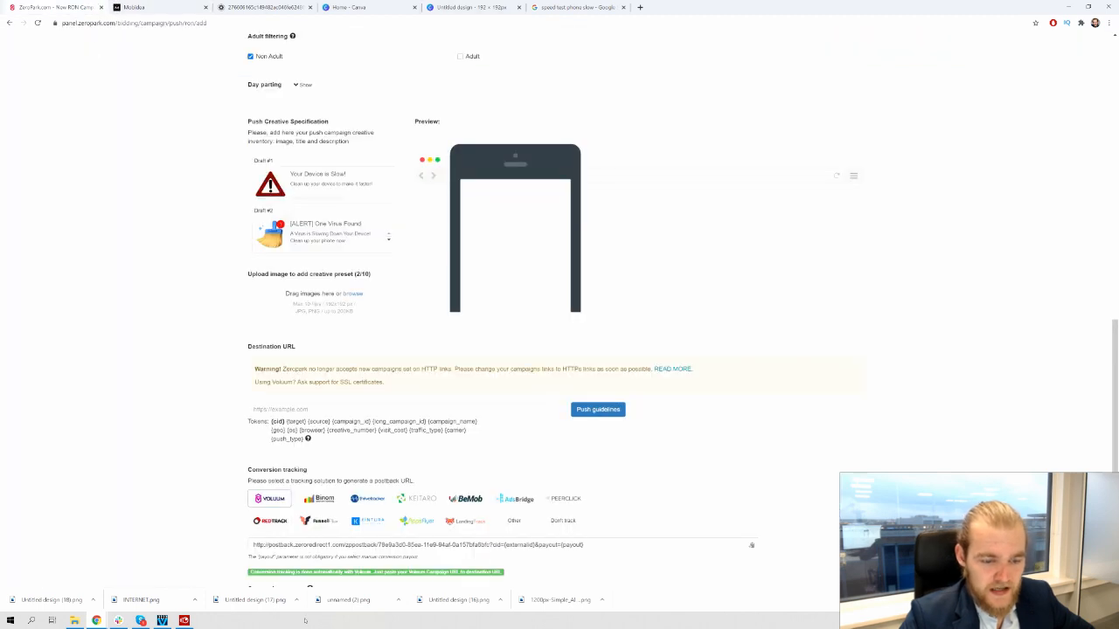
pyautogui.moveTo(92, 563); pyautogui.dragTo(336, 302)
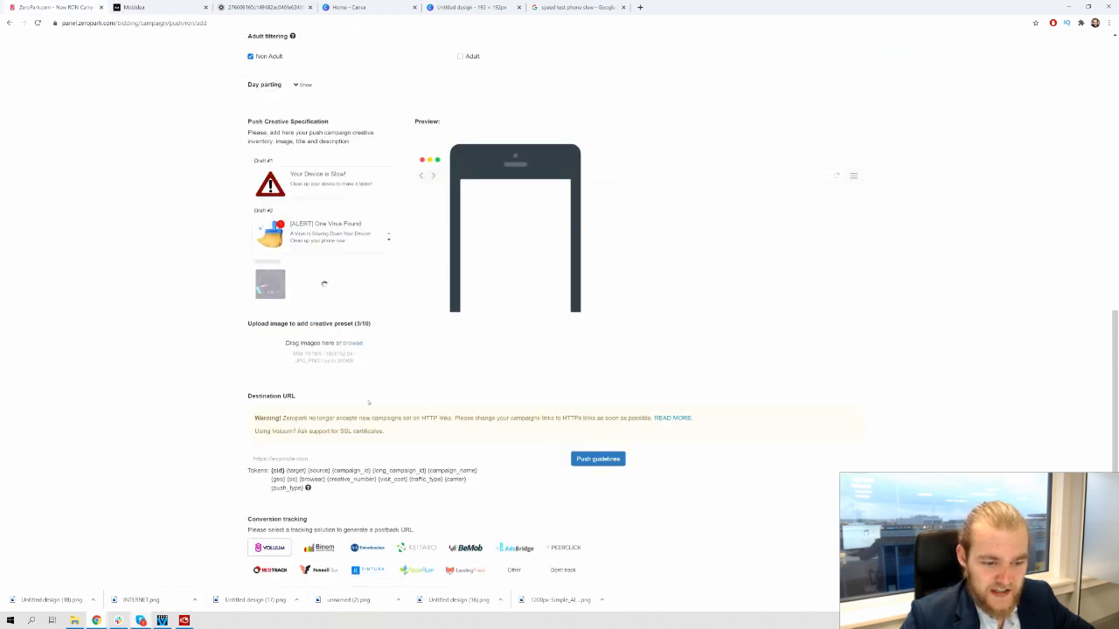
pyautogui.click(341, 273)
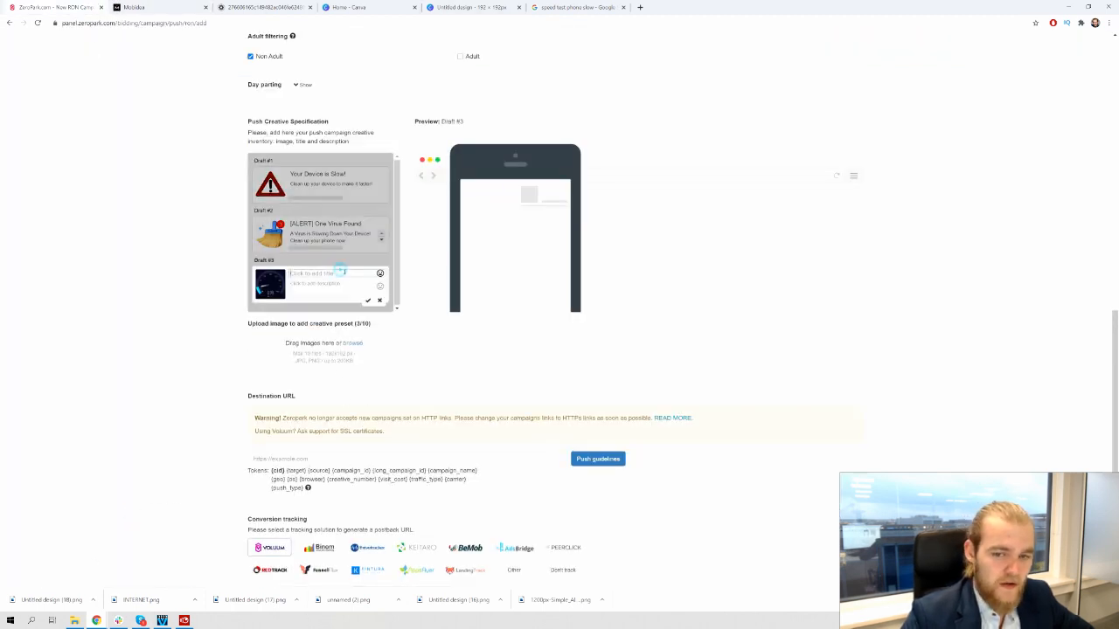
pyautogui.write('Y')
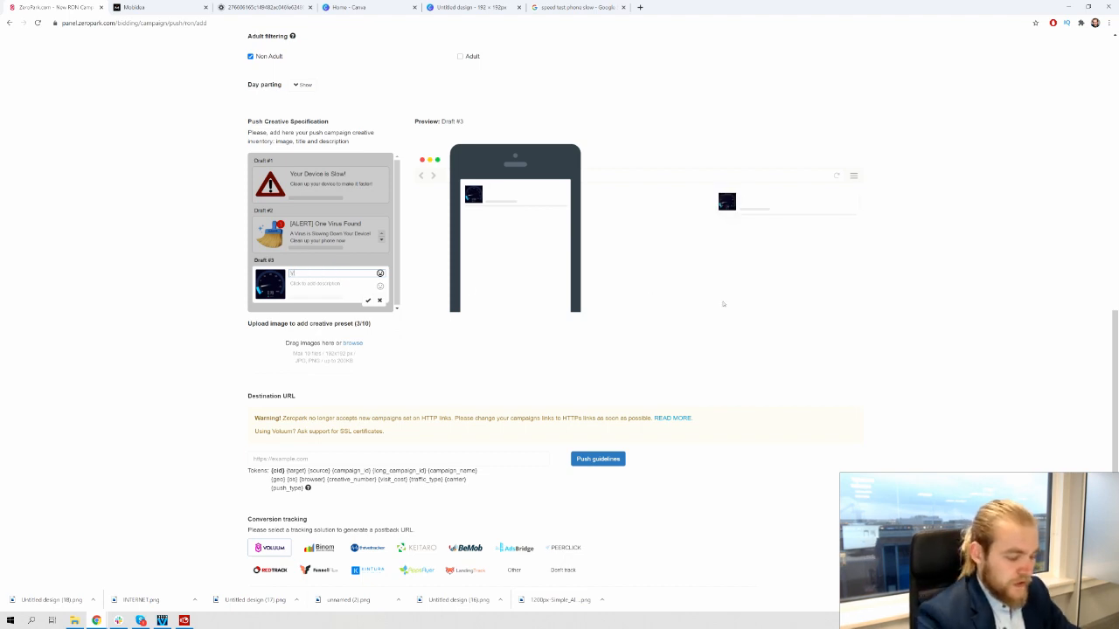
pyautogui.write('our Pho')
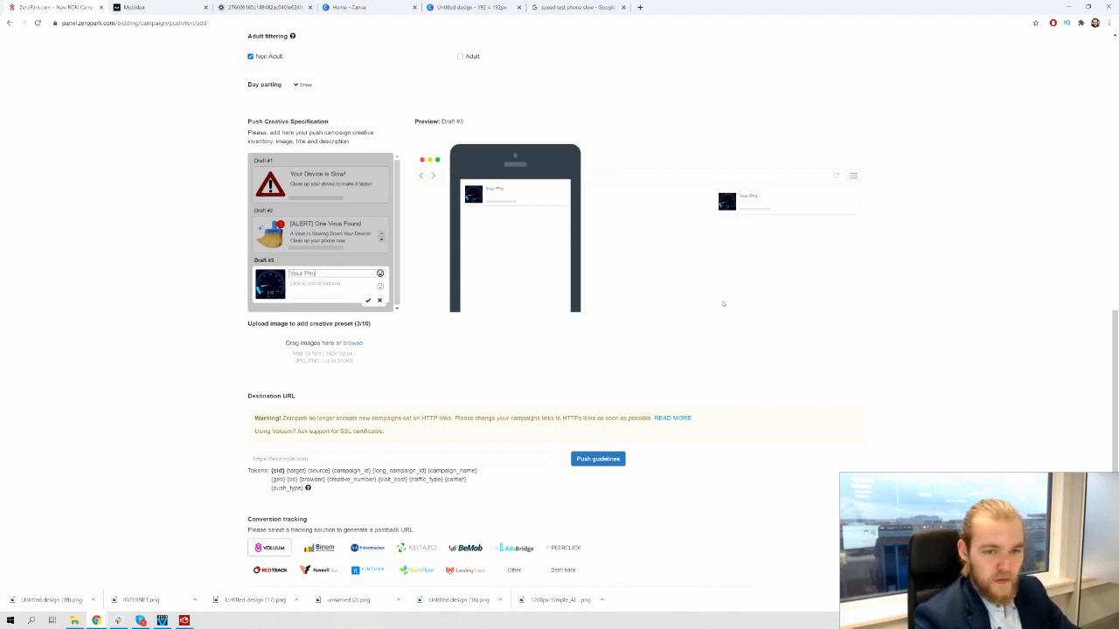
pyautogui.press('BackSpace')
pyautogui.press('BackSpace')
pyautogui.press('BackSpace')
pyautogui.press('BackSpace')
pyautogui.press('BackSpace')
pyautogui.press('BackSpace')
pyautogui.press('BackSpace')
pyautogui.press('BackSpace')
pyautogui.press('BackSpace')
pyautogui.press('BackSpace')
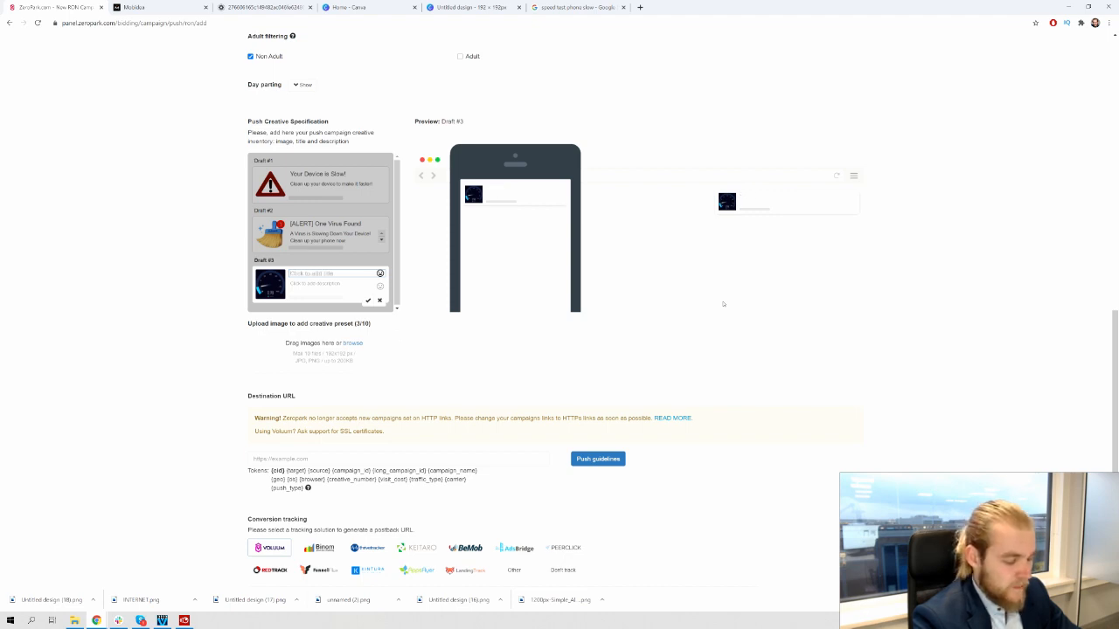
pyautogui.write("We've")
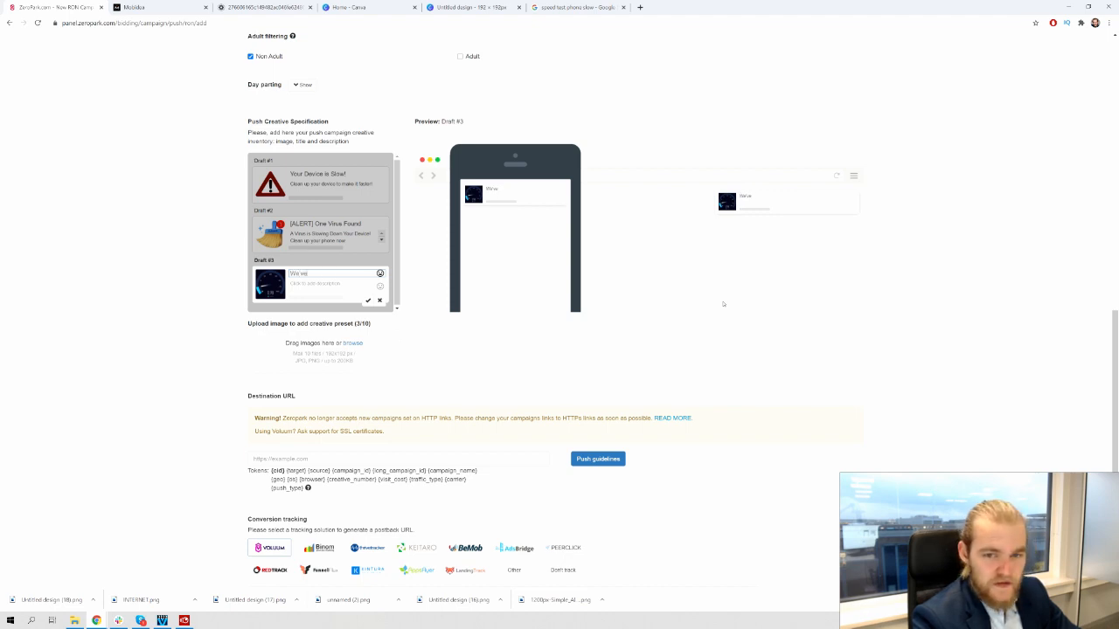
pyautogui.write(' fo')
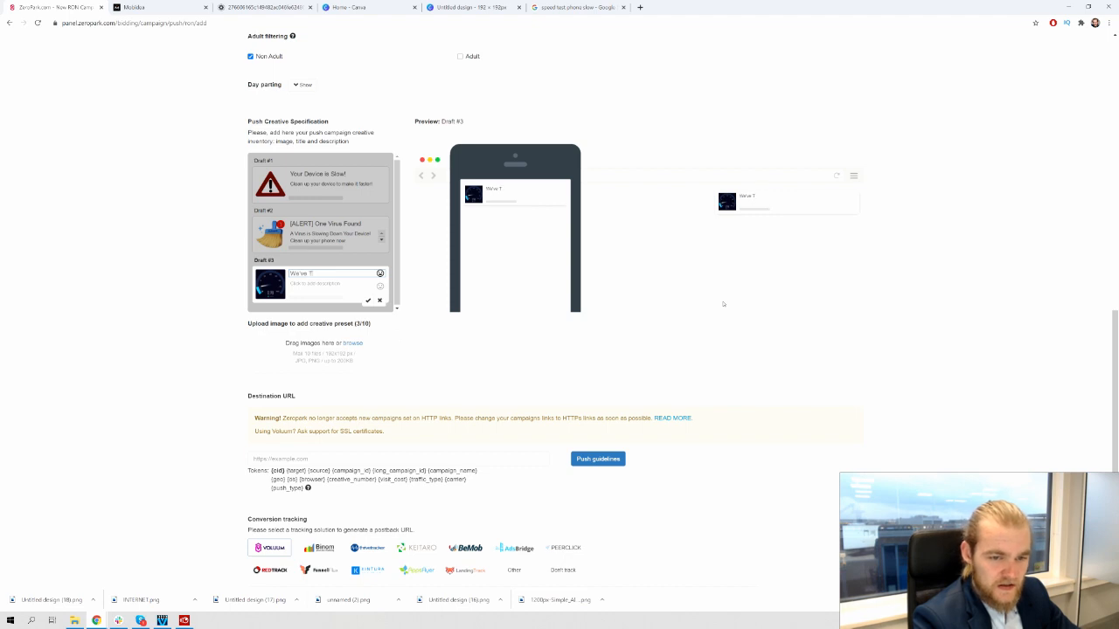
pyautogui.write('sted')
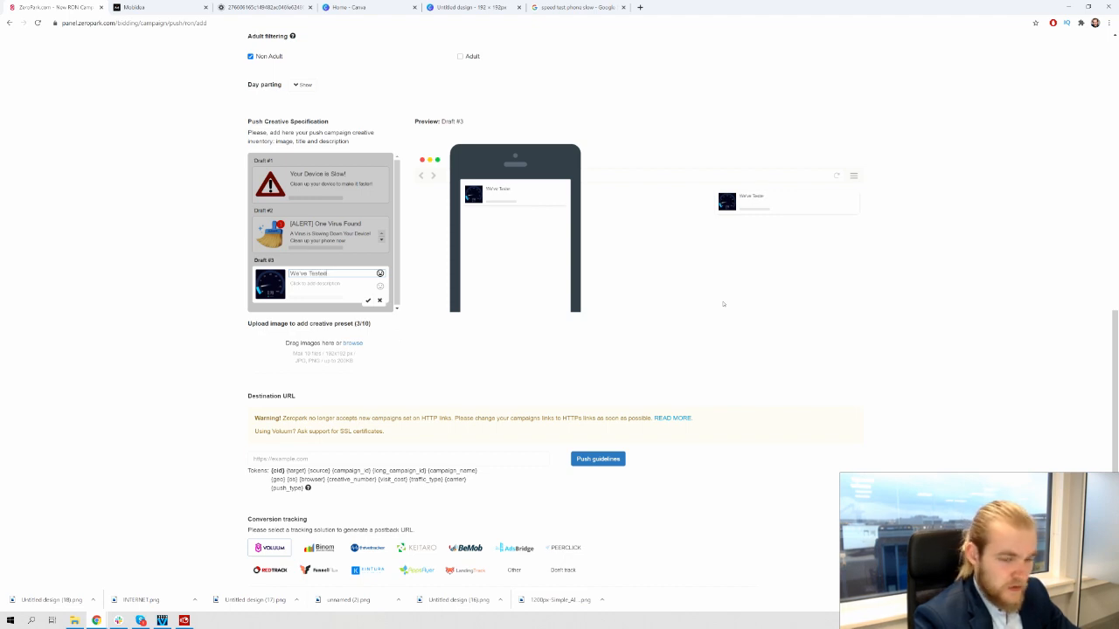
pyautogui.write(' Your D')
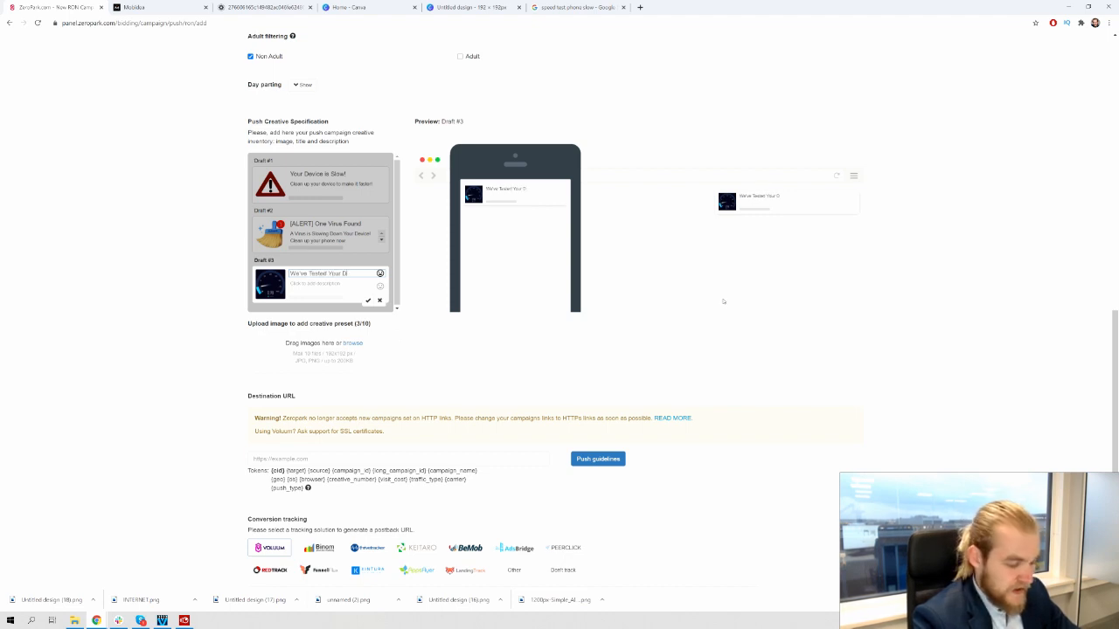
pyautogui.write('evic')
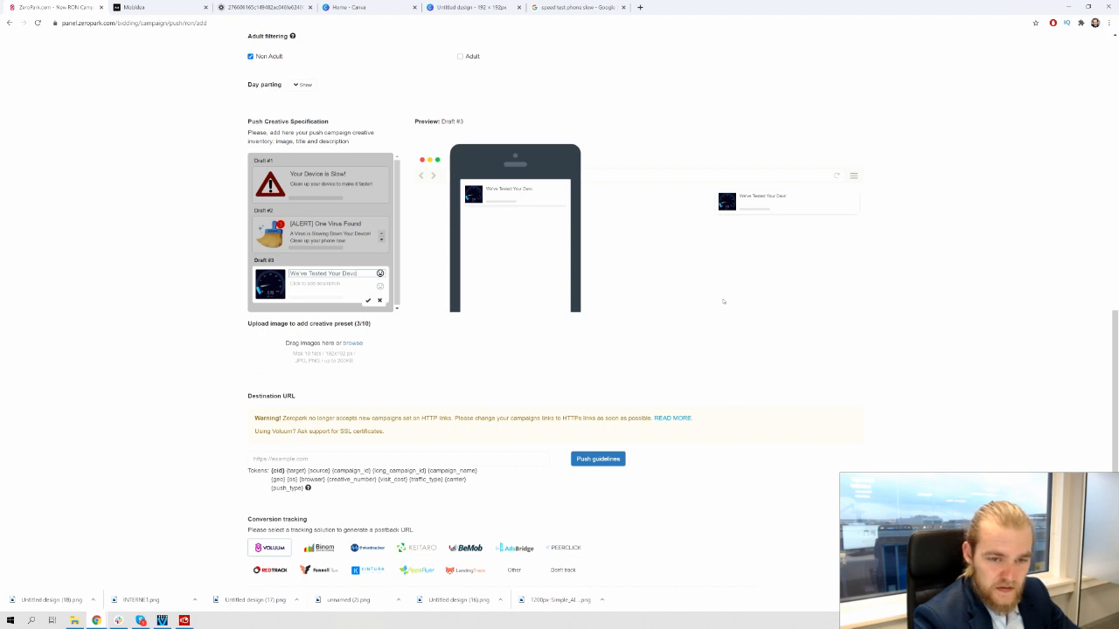
pyautogui.write("e's")
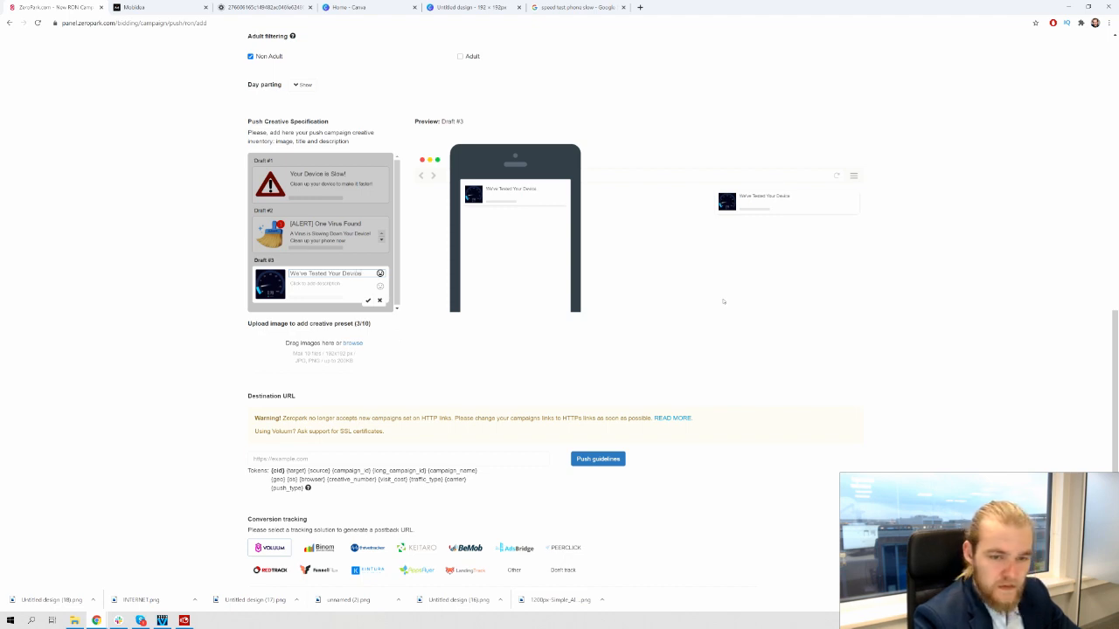
pyautogui.press('BackSpace')
pyautogui.press('BackSpace')
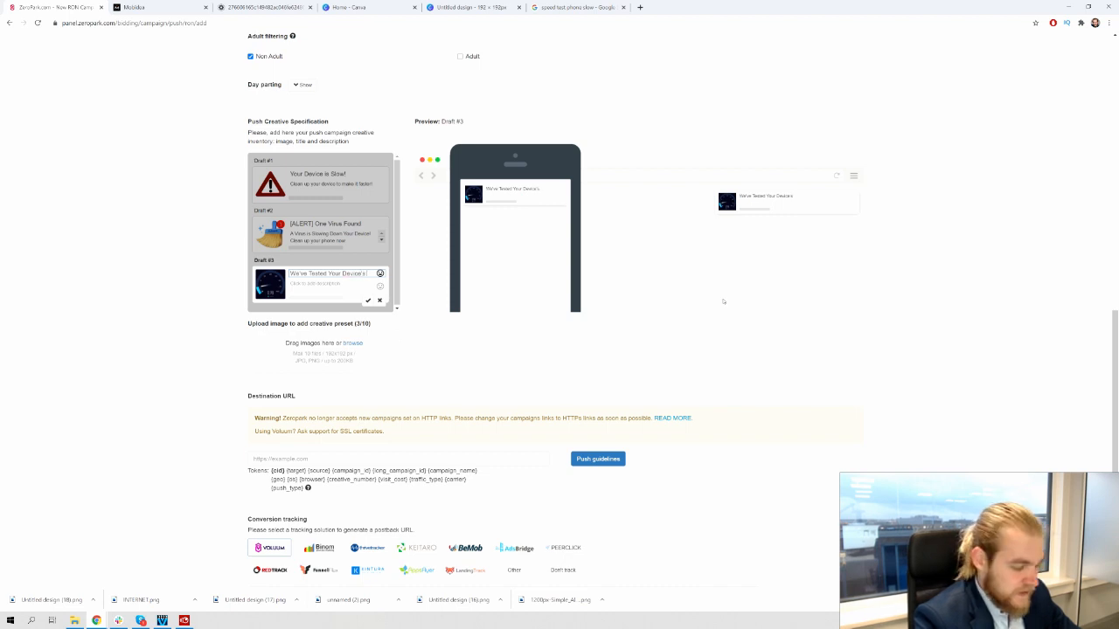
pyautogui.write("'s spe")
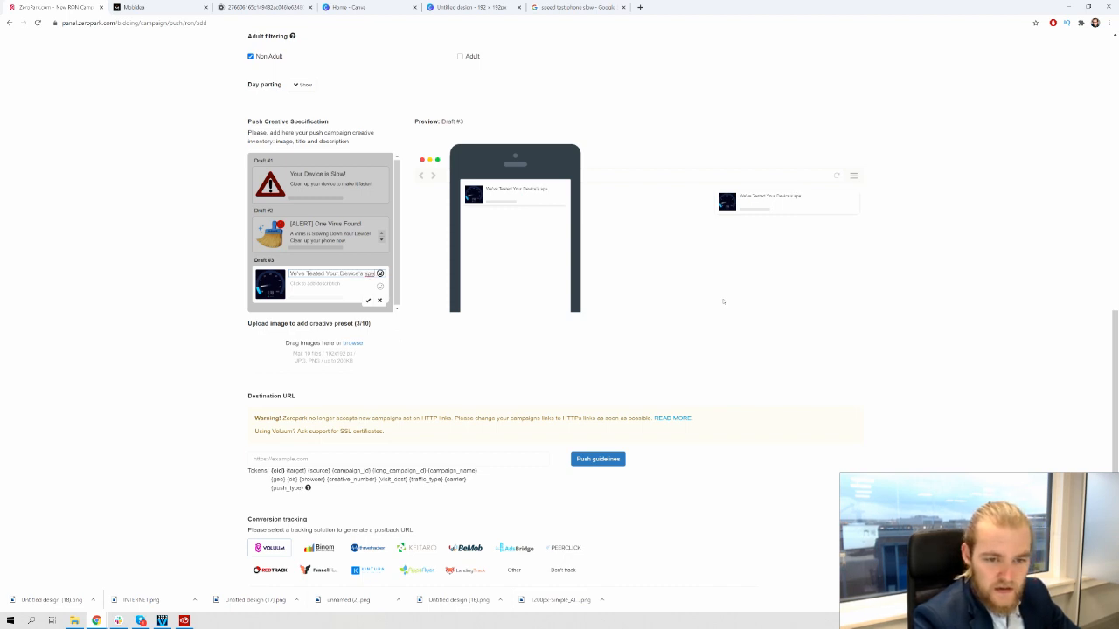
pyautogui.press('BackSpace')
pyautogui.press('BackSpace')
pyautogui.press('BackSpace')
pyautogui.write('ap')
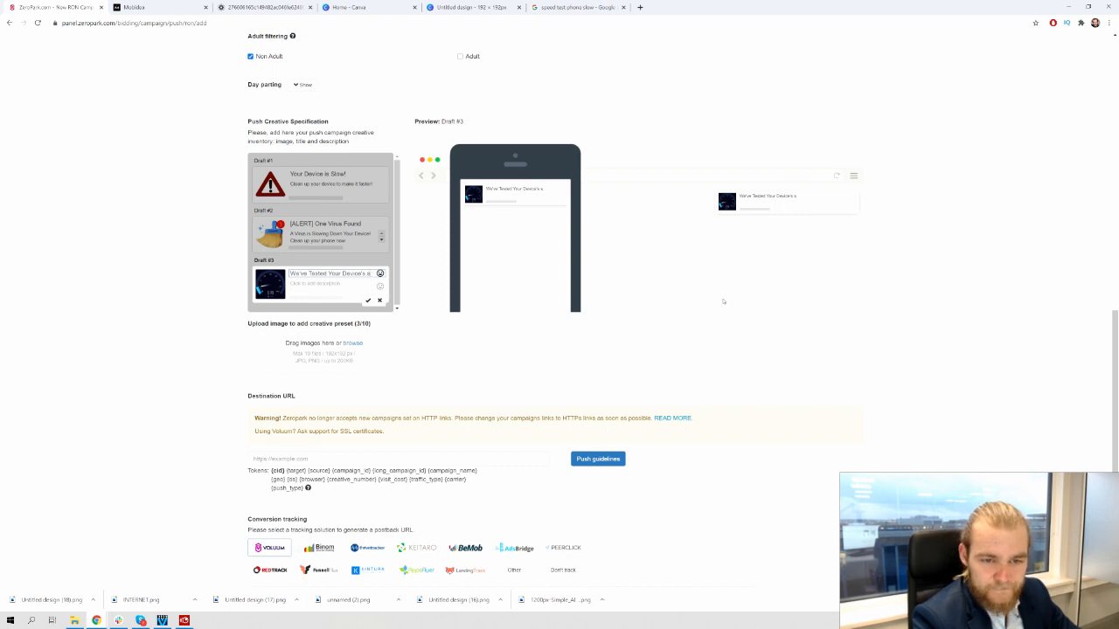
pyautogui.press('BackSpace')
pyautogui.press('BackSpace')
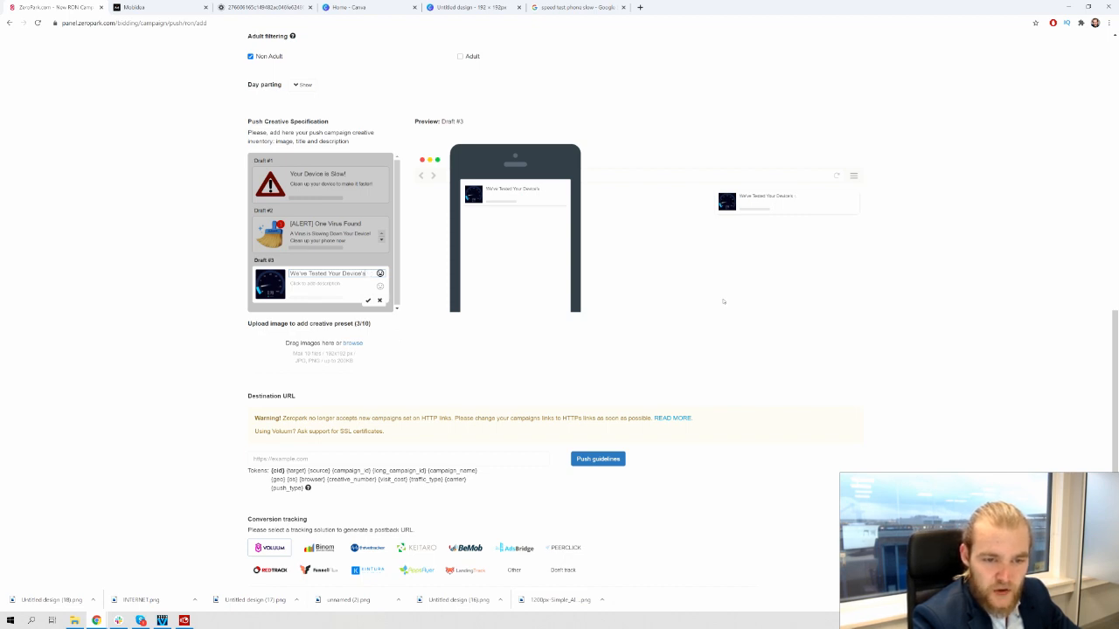
pyautogui.press('BackSpace')
pyautogui.press('BackSpace')
pyautogui.press('BackSpace')
pyautogui.press('BackSpace')
pyautogui.press('BackSpace')
pyautogui.press('BackSpace')
pyautogui.press('BackSpace')
pyautogui.press('BackSpace')
pyautogui.press('BackSpace')
pyautogui.press('BackSpace')
pyautogui.press('BackSpace')
pyautogui.press('BackSpace')
pyautogui.press('BackSpace')
pyautogui.press('BackSpace')
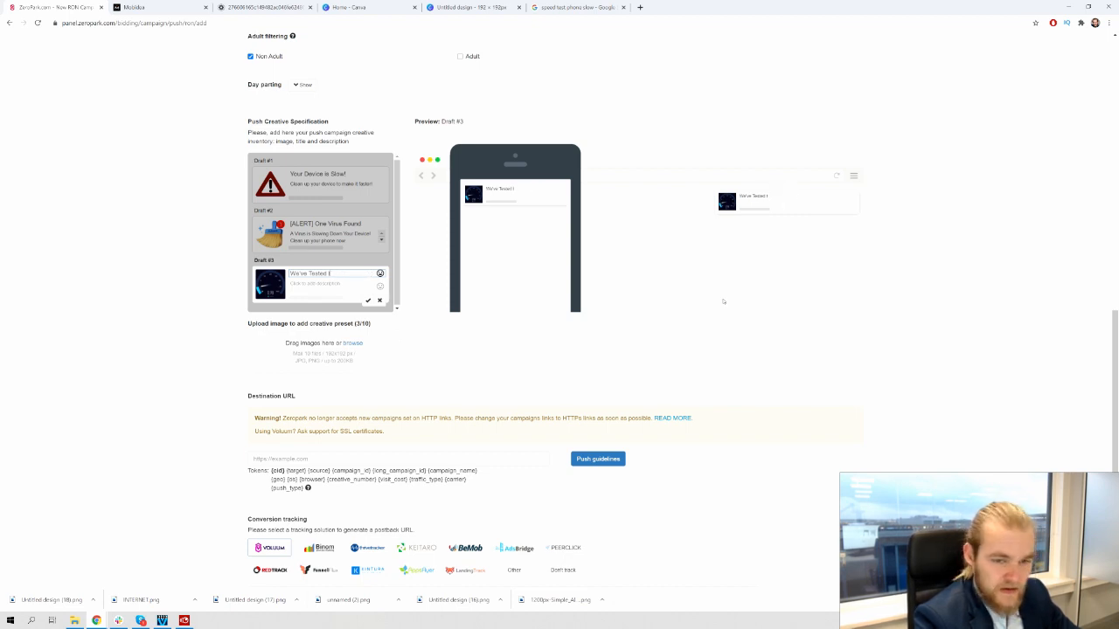
pyautogui.write('the S')
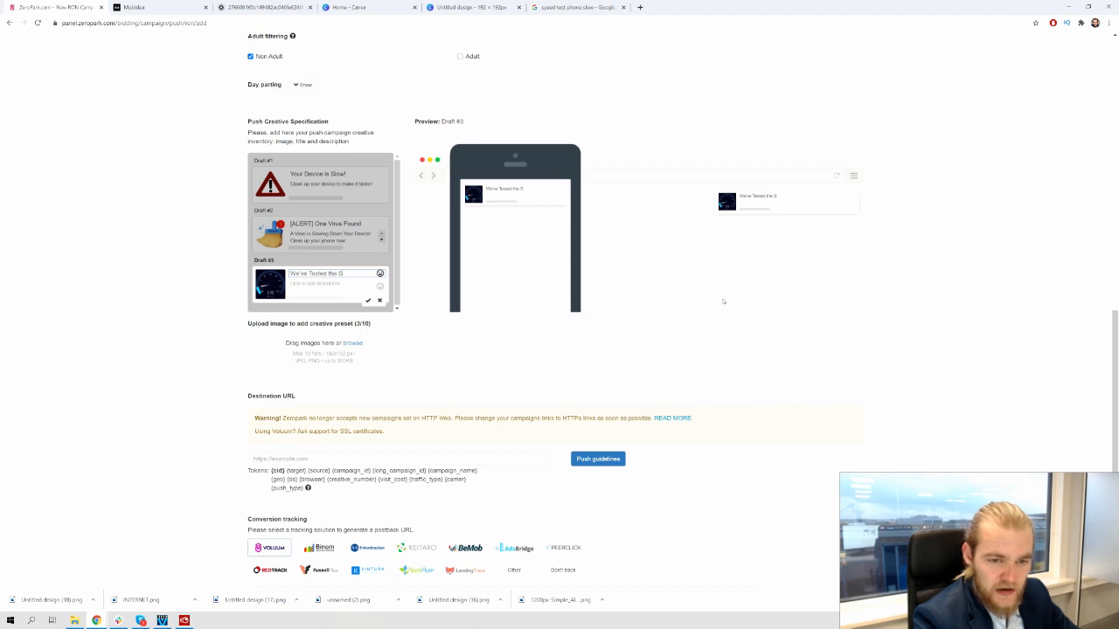
pyautogui.write('peed of')
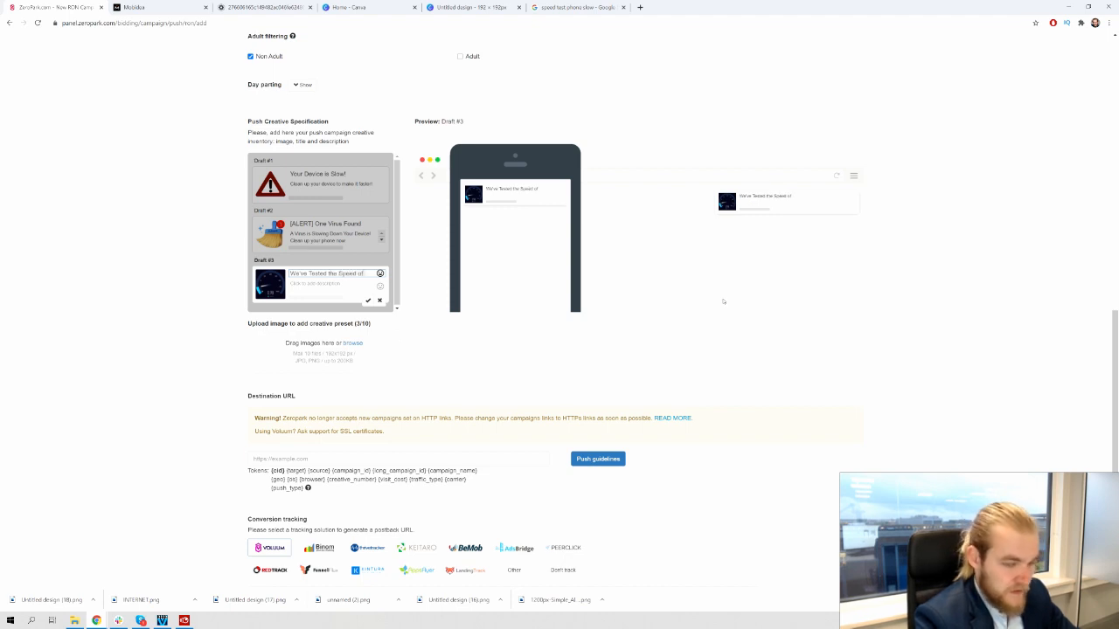
pyautogui.write(' your')
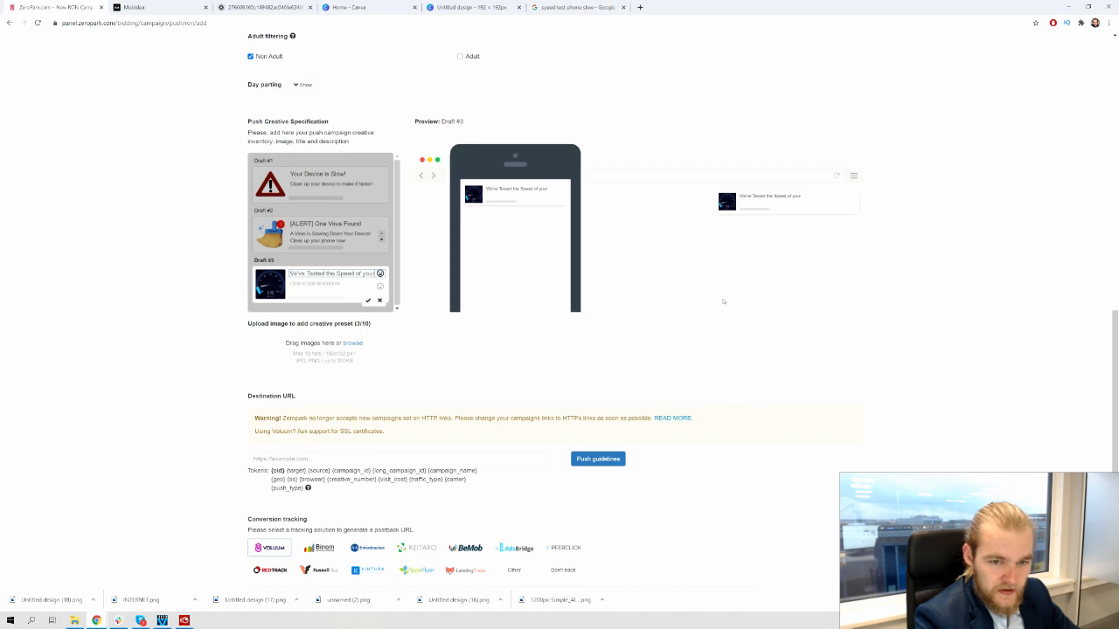
pyautogui.press('BackSpace')
pyautogui.press('BackSpace')
pyautogui.press('BackSpace')
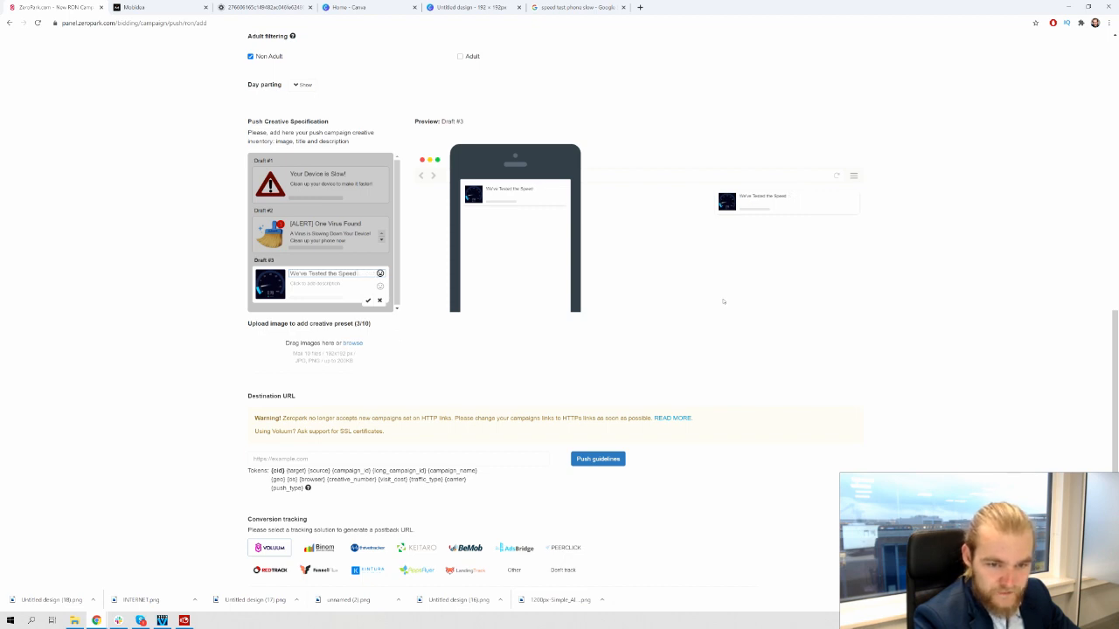
# Retitle Draft #3 '[WARNING] Bad Test Results' and begin the device-could-use-a-clean description
pyautogui.hotkey('ctrl', 'a')
pyautogui.press('BackSpace')
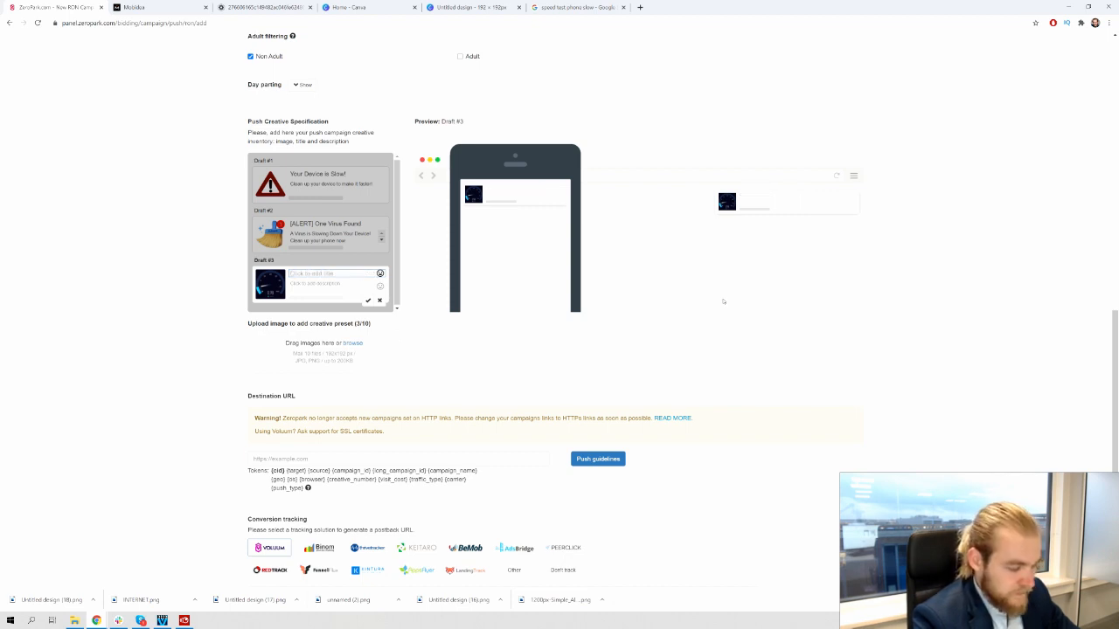
pyautogui.write('WARN')
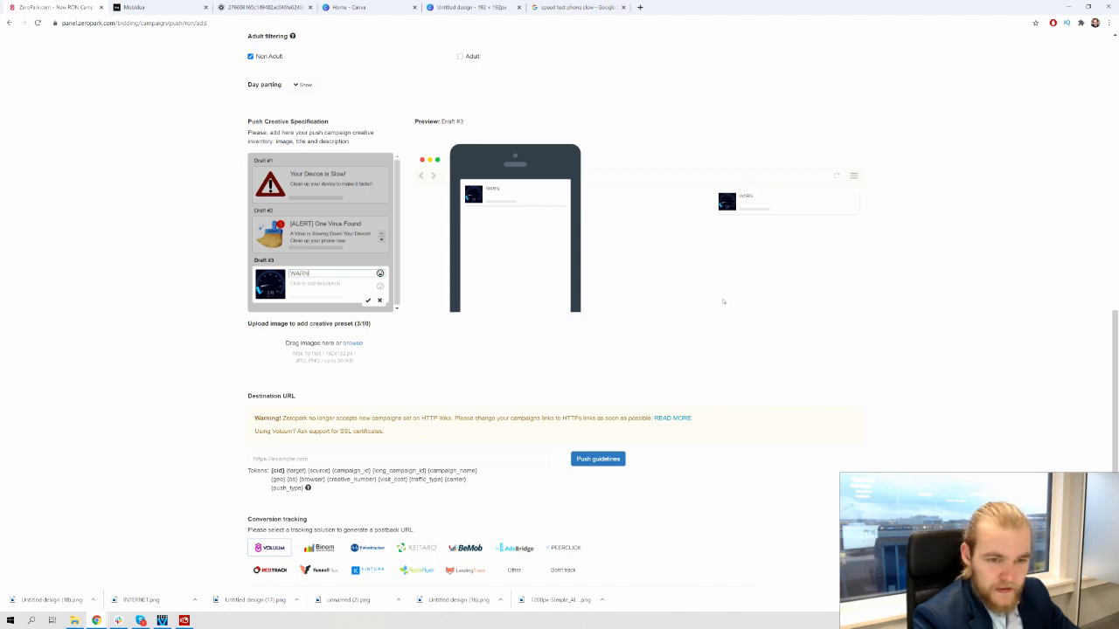
pyautogui.write('IGN')
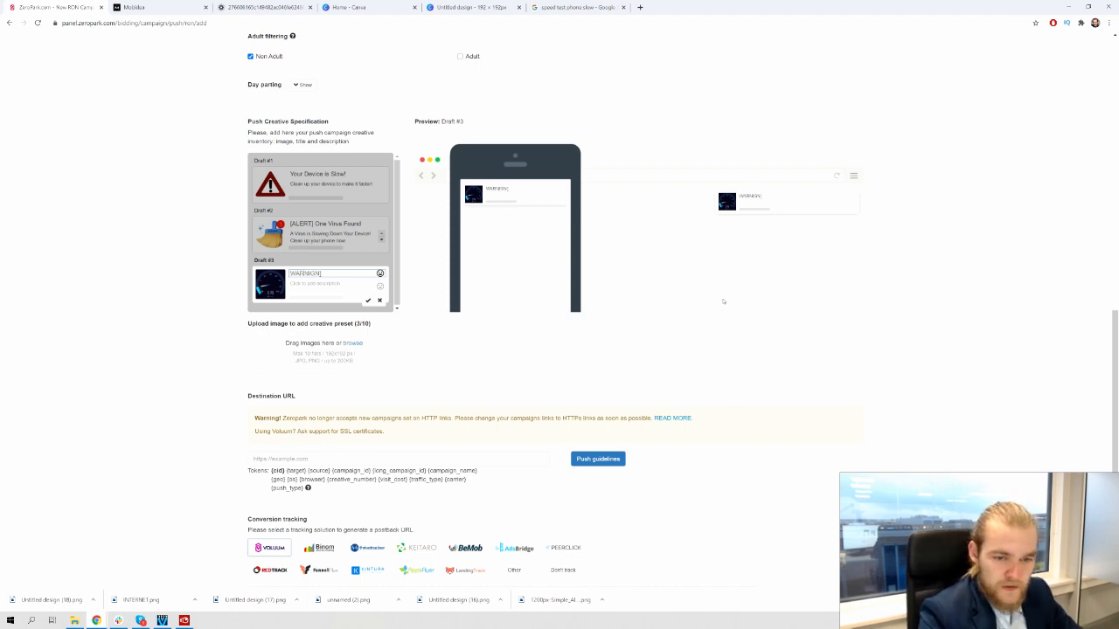
pyautogui.hotkey('shift', 'Left')
pyautogui.hotkey('shift', 'Left')
pyautogui.hotkey('shift', 'Left')
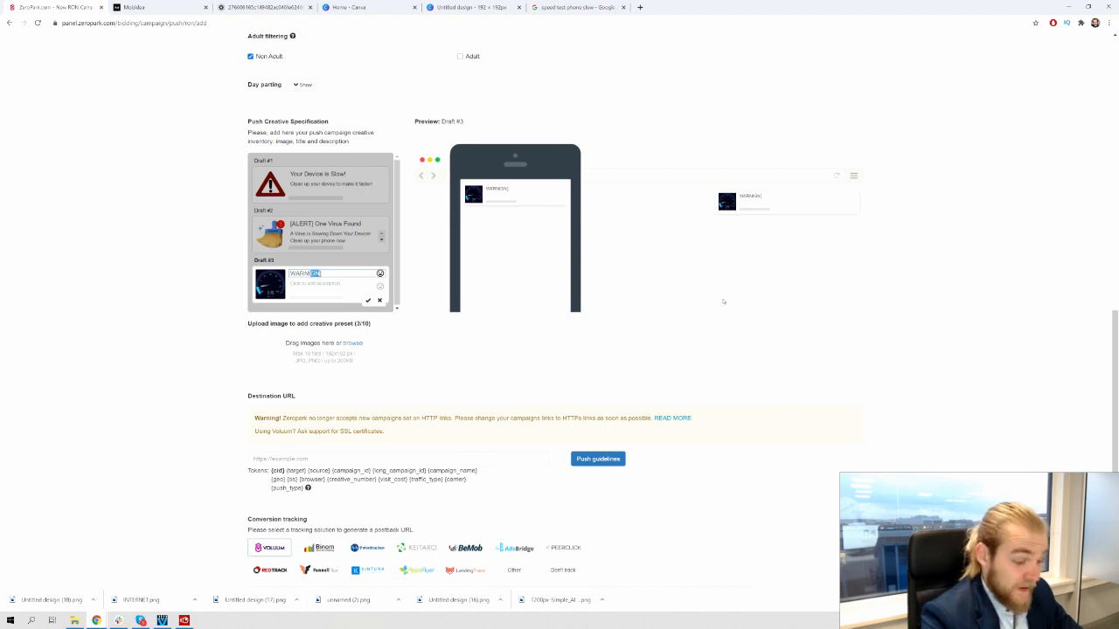
pyautogui.write('ING')
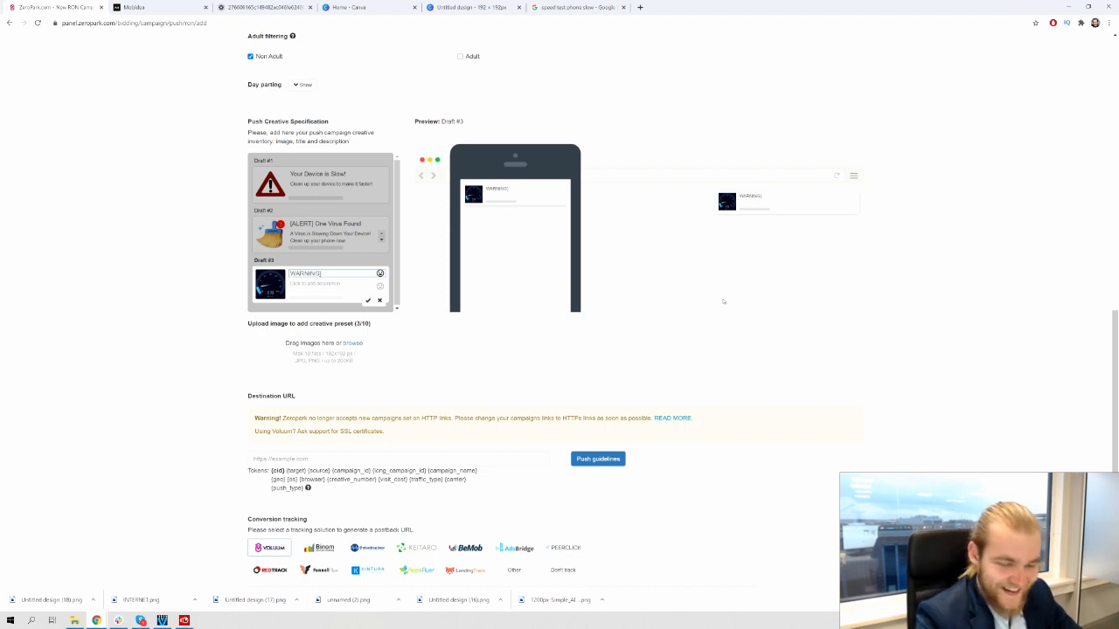
pyautogui.write('[')
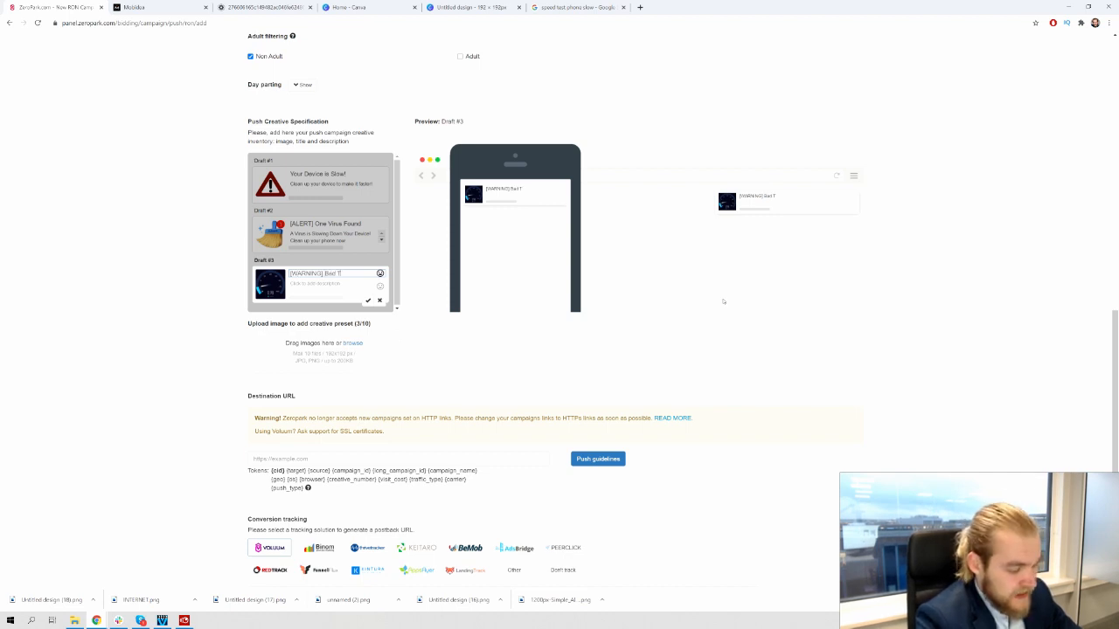
pyautogui.write('est Results')
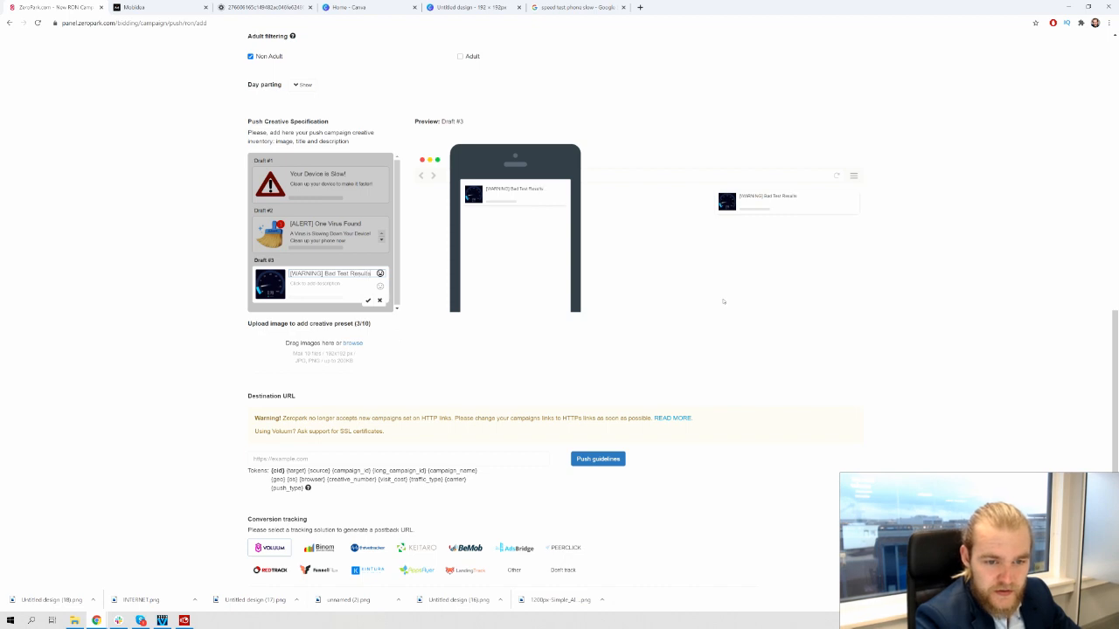
pyautogui.press('Tab')
pyautogui.write('Vie')
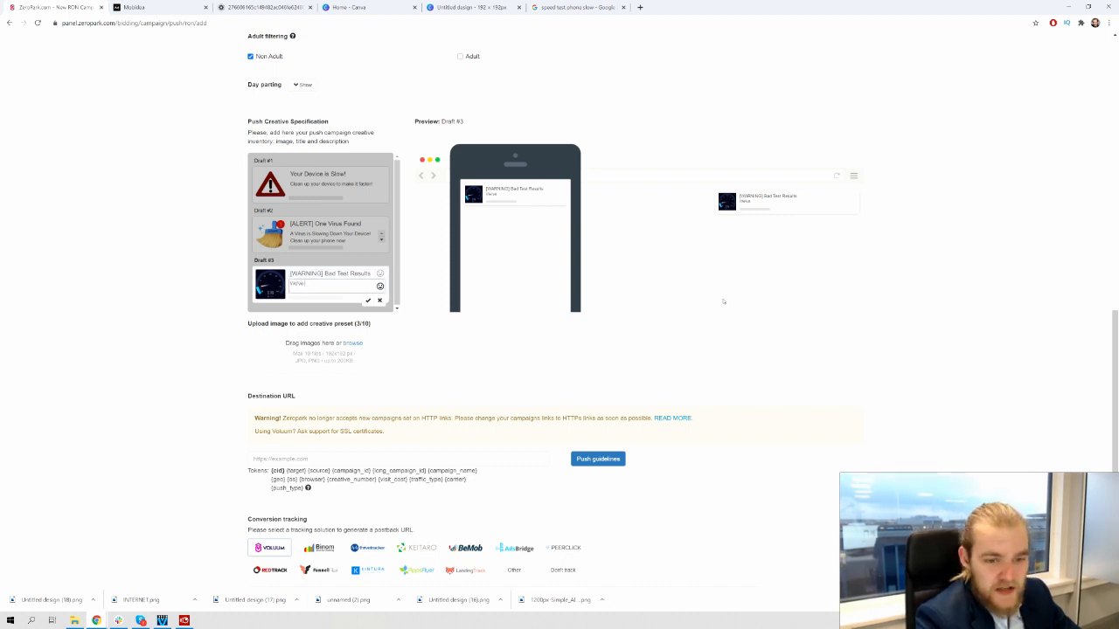
pyautogui.write('ve tested')
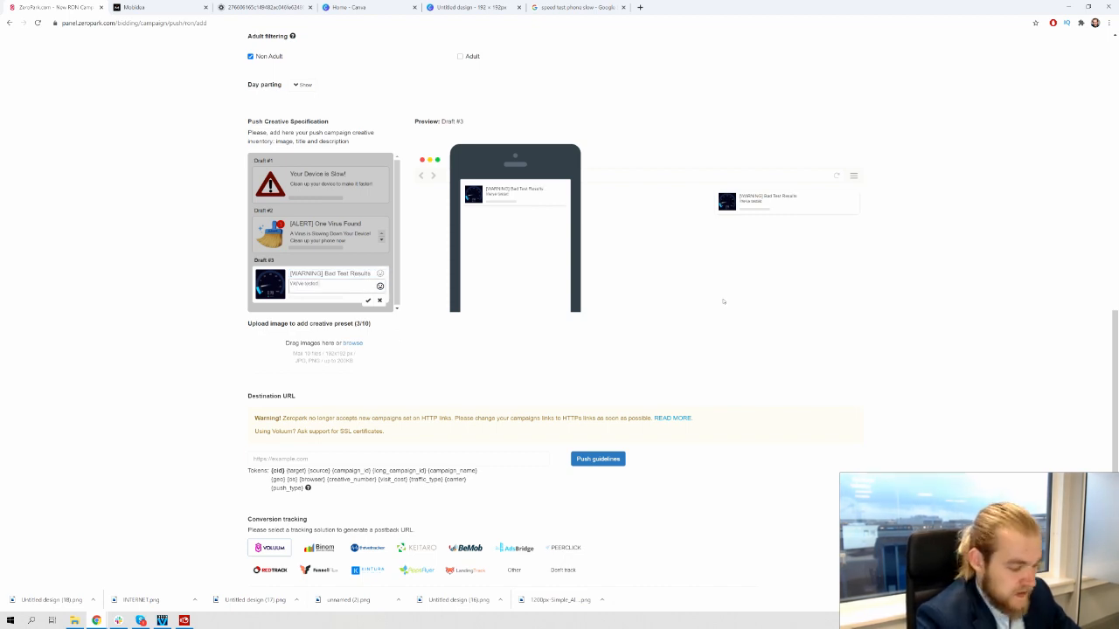
pyautogui.write(' the speed o')
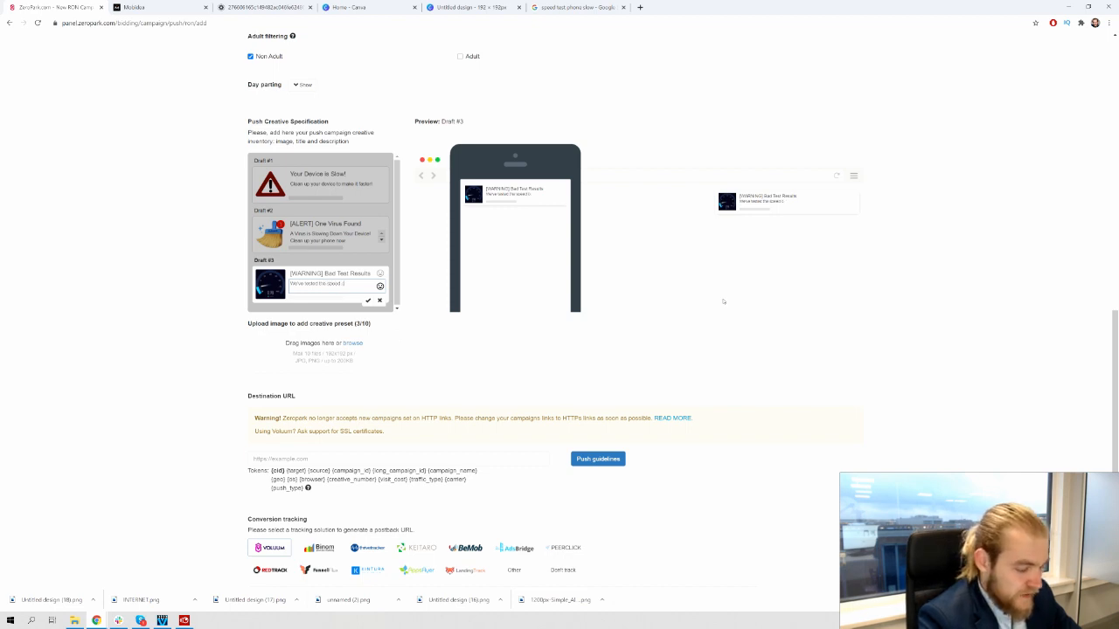
pyautogui.write('f your devic')
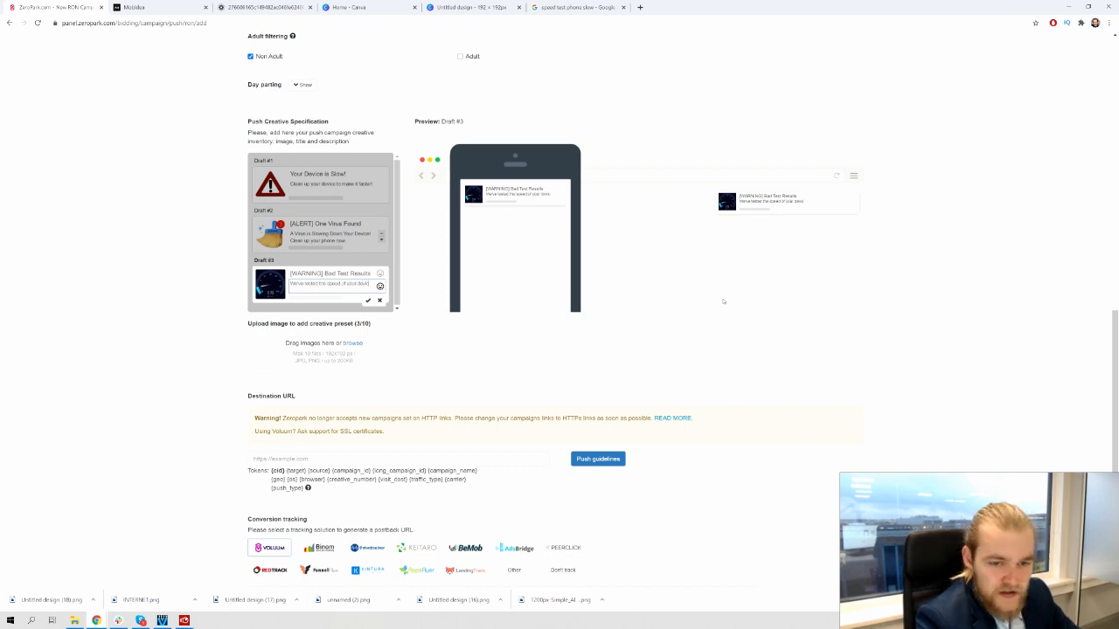
pyautogui.write('e, and it')
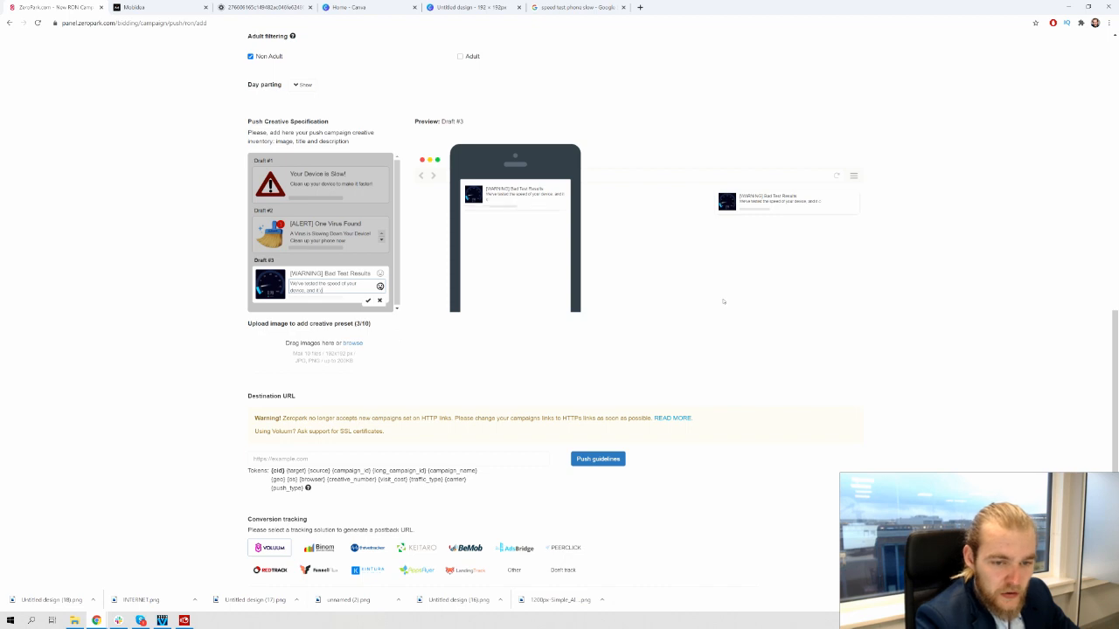
pyautogui.write(' could use a')
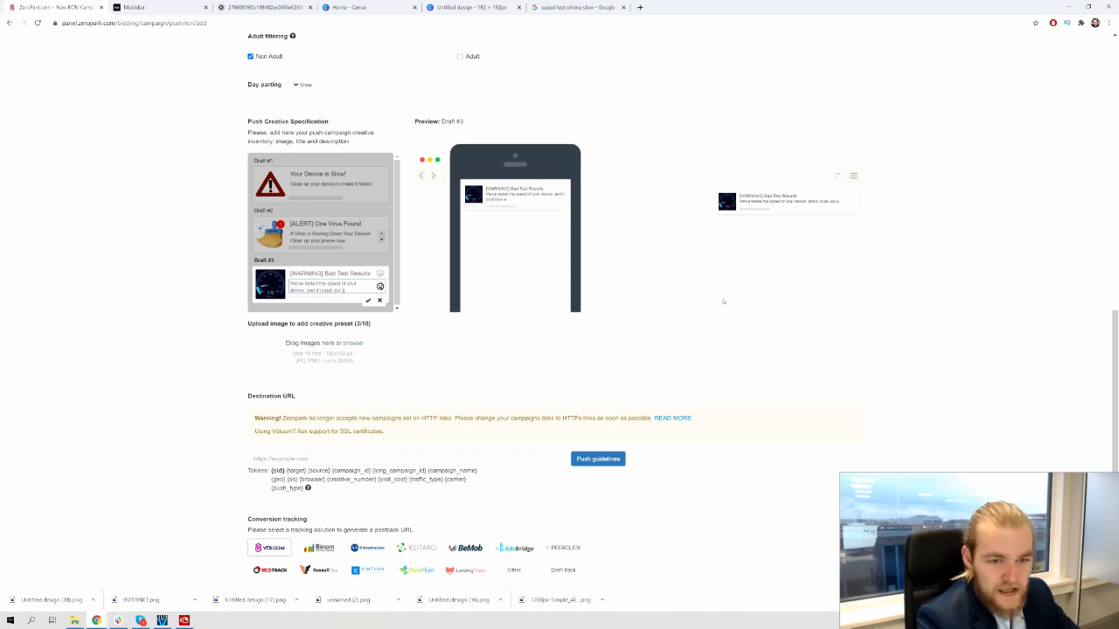
pyautogui.write(' clean up')
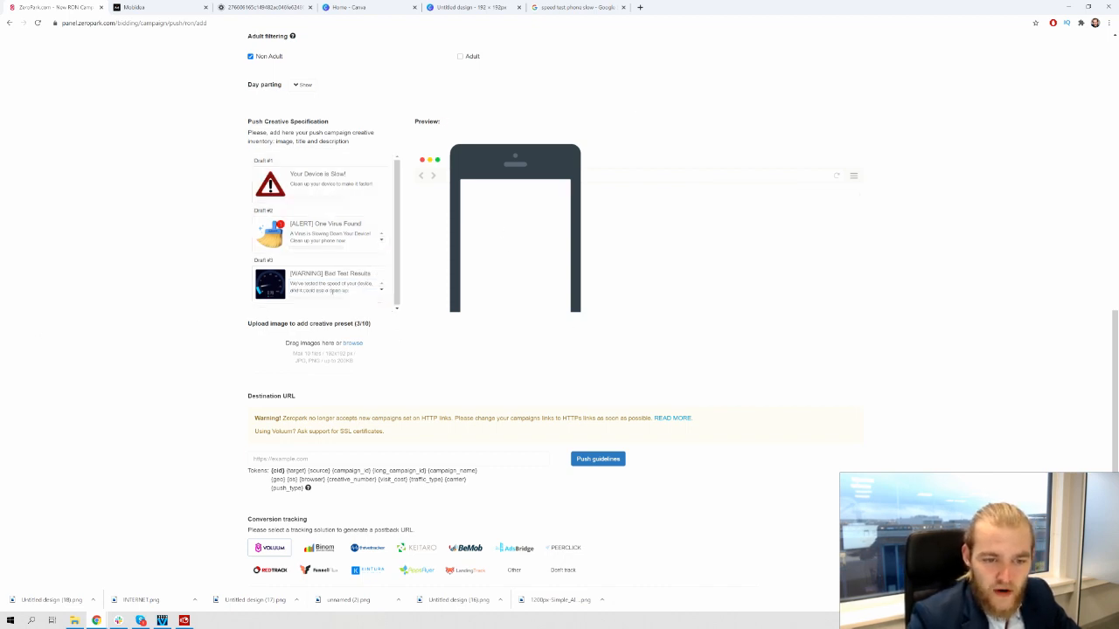
pyautogui.click(332, 291)
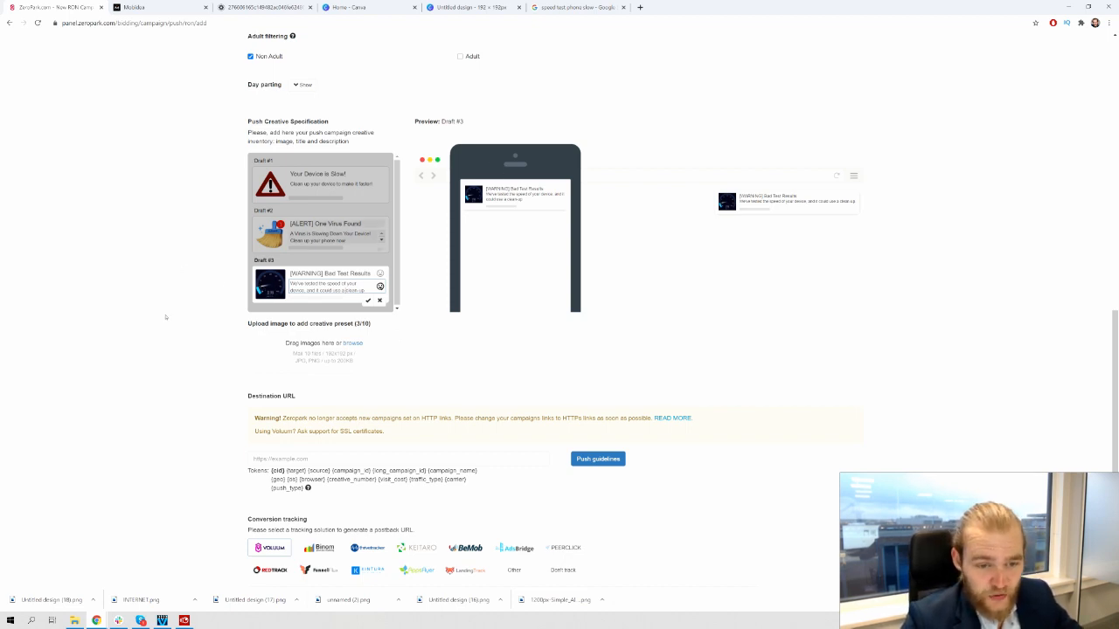
pyautogui.click(93, 342)
pyautogui.scroll(-3, 224, 349)
pyautogui.scroll(4, 223, 347)
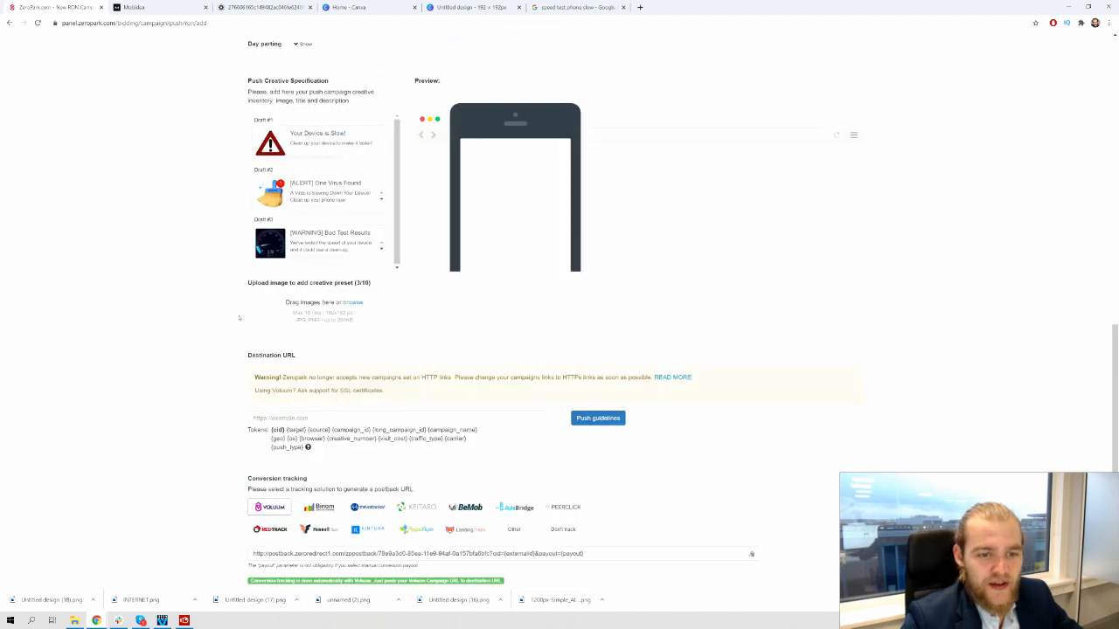
pyautogui.click(322, 260)
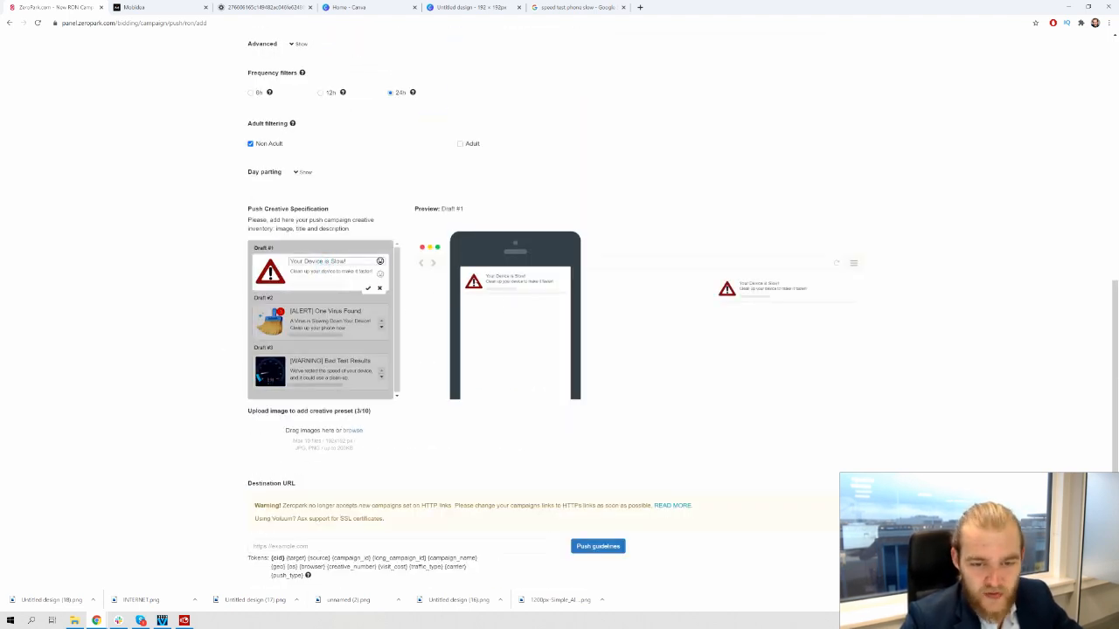
pyautogui.click(325, 314)
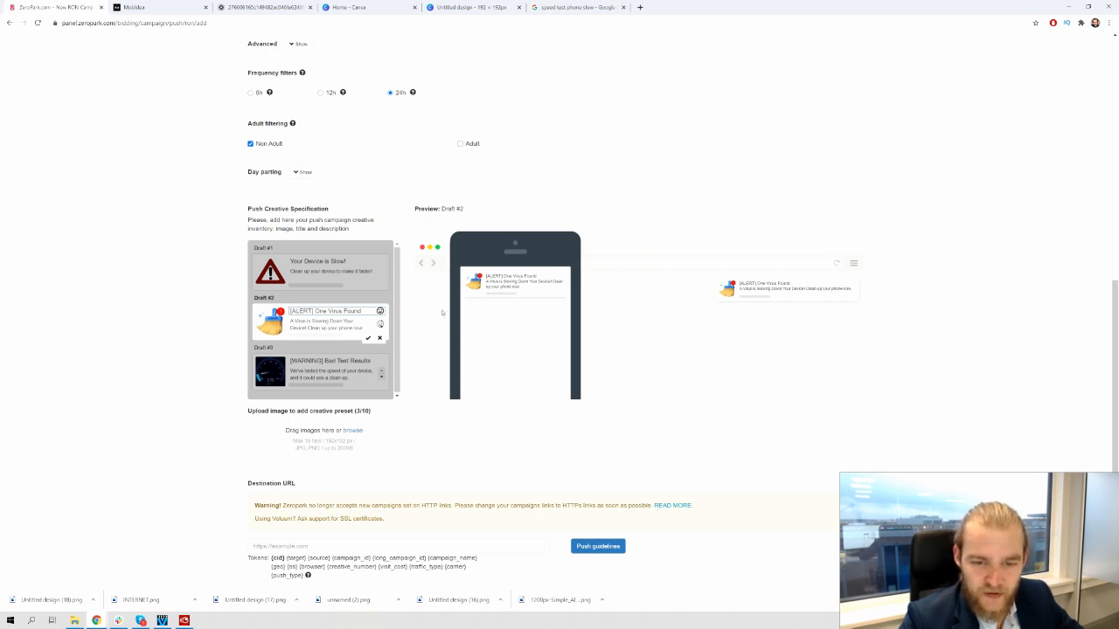
pyautogui.click(327, 368)
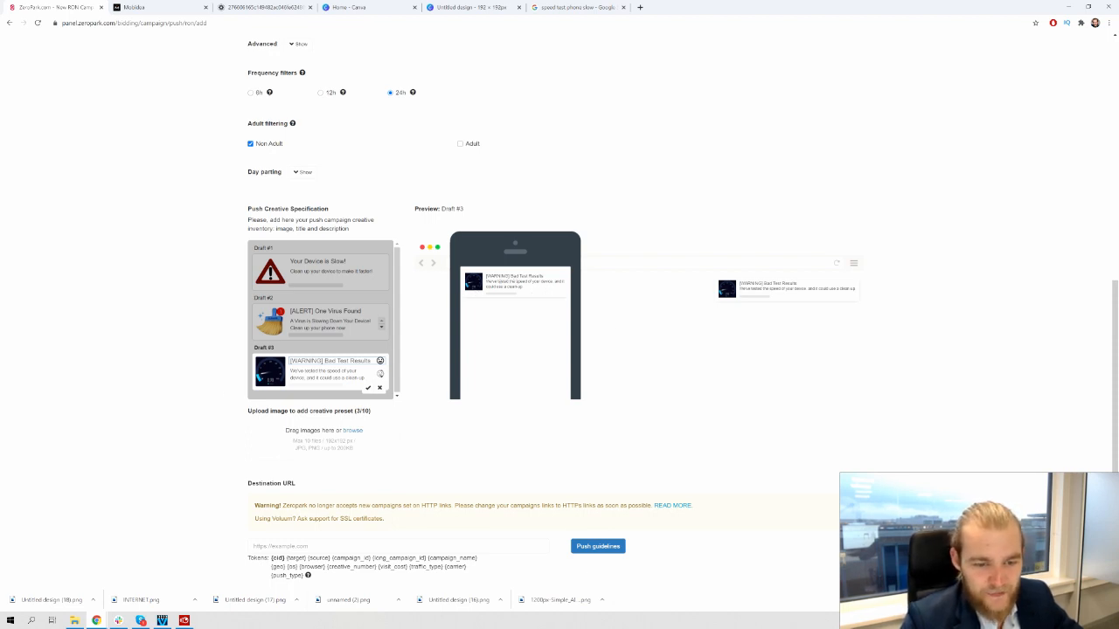
pyautogui.click(160, 247)
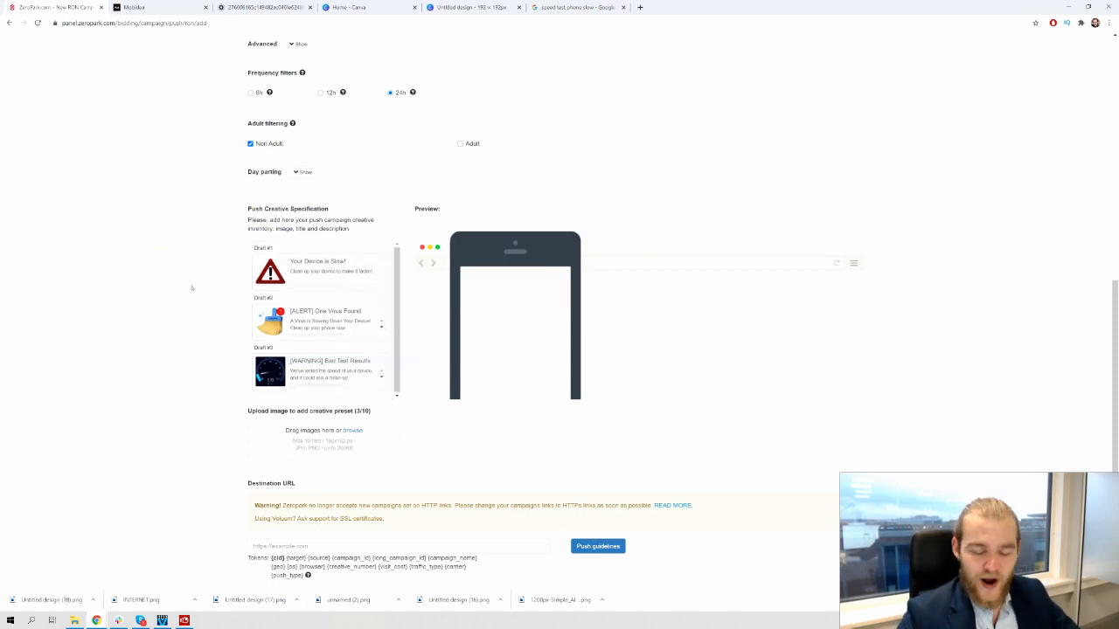
pyautogui.scroll(-1, 135, 260)
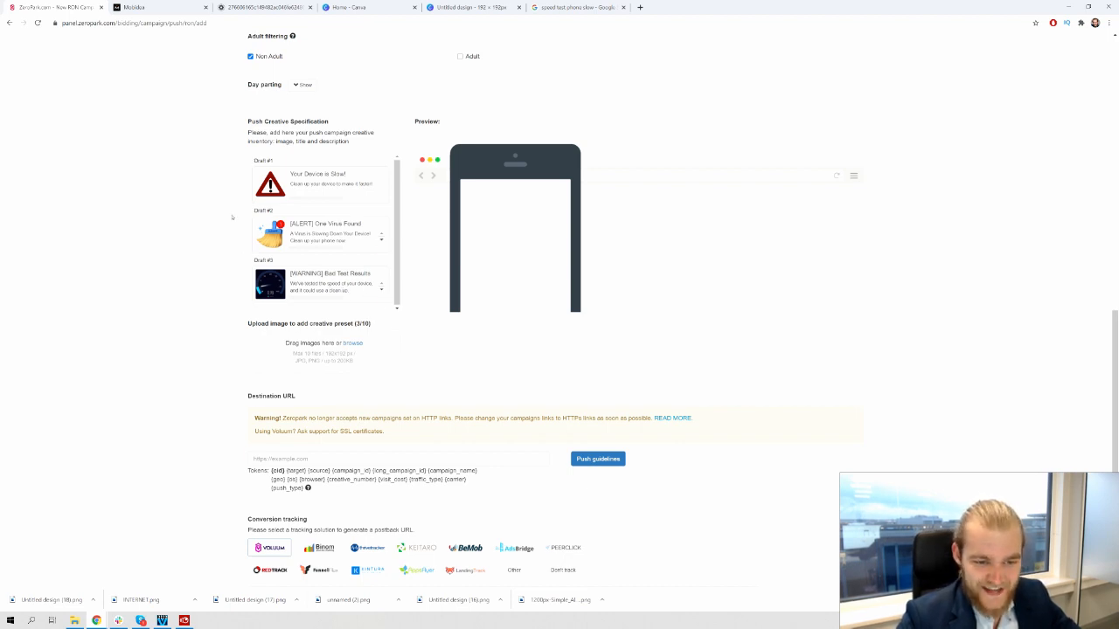
# Focus the Destination URL field, then bring up the Mobidea Clean Phone offer page
pyautogui.scroll(-3, 245, 250)
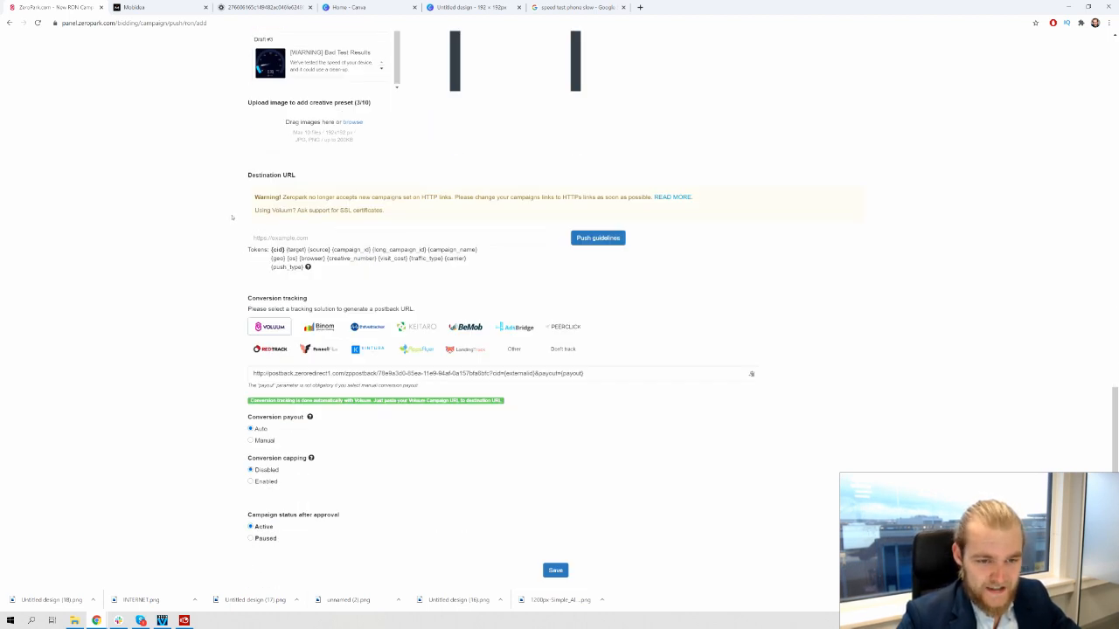
pyautogui.click(329, 237)
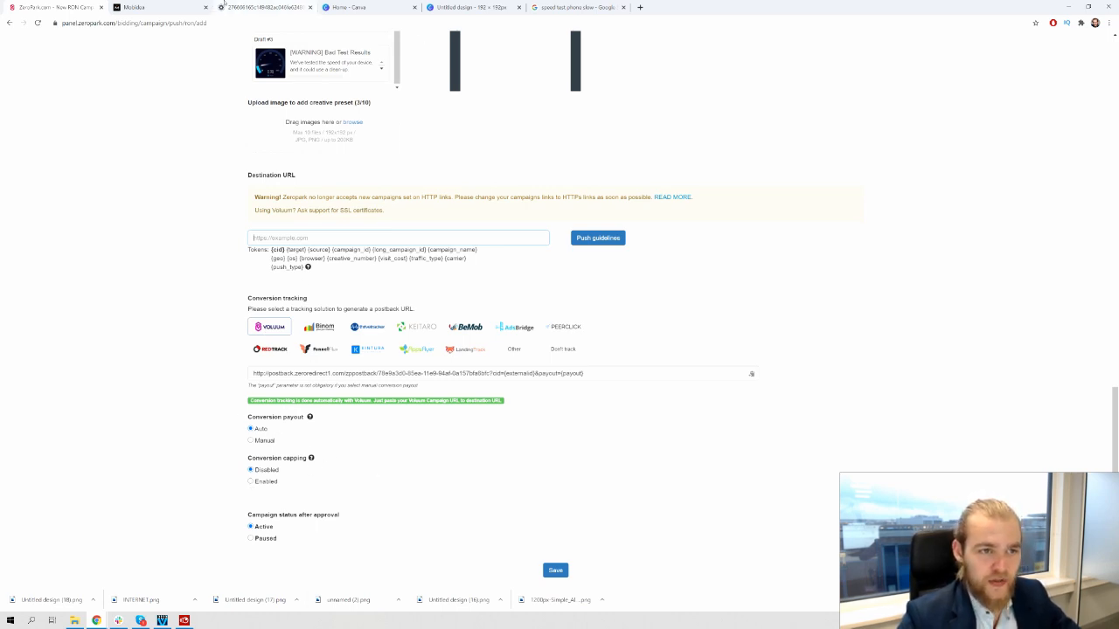
pyautogui.click(153, 7)
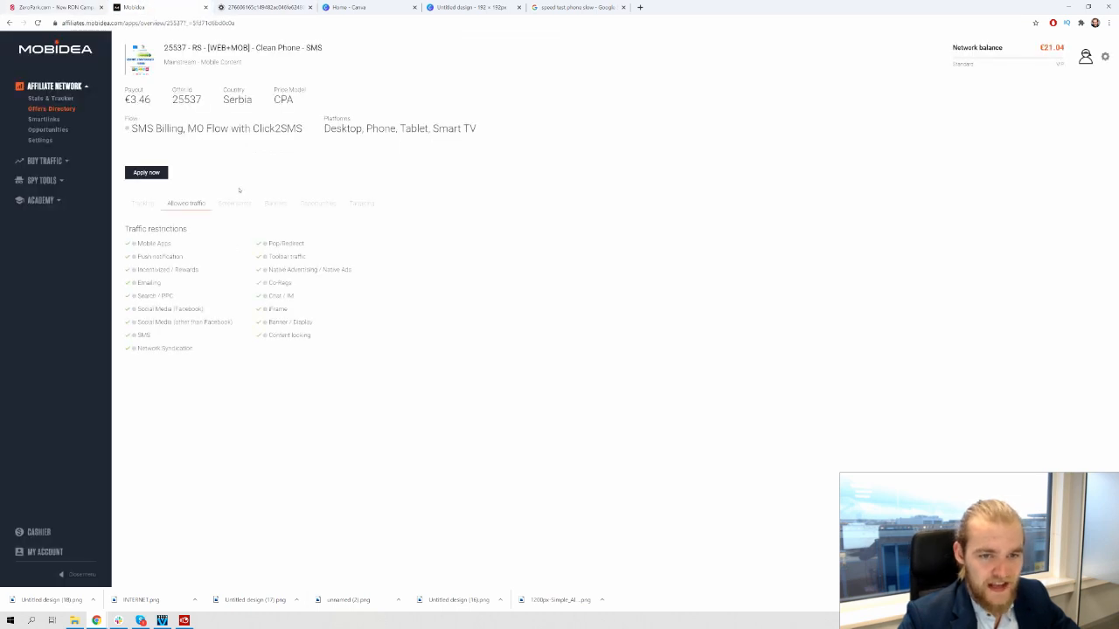
# Review the offer's Tracking, Allowed traffic and Targeting tabs, then return to Zeropark
pyautogui.click(235, 203)
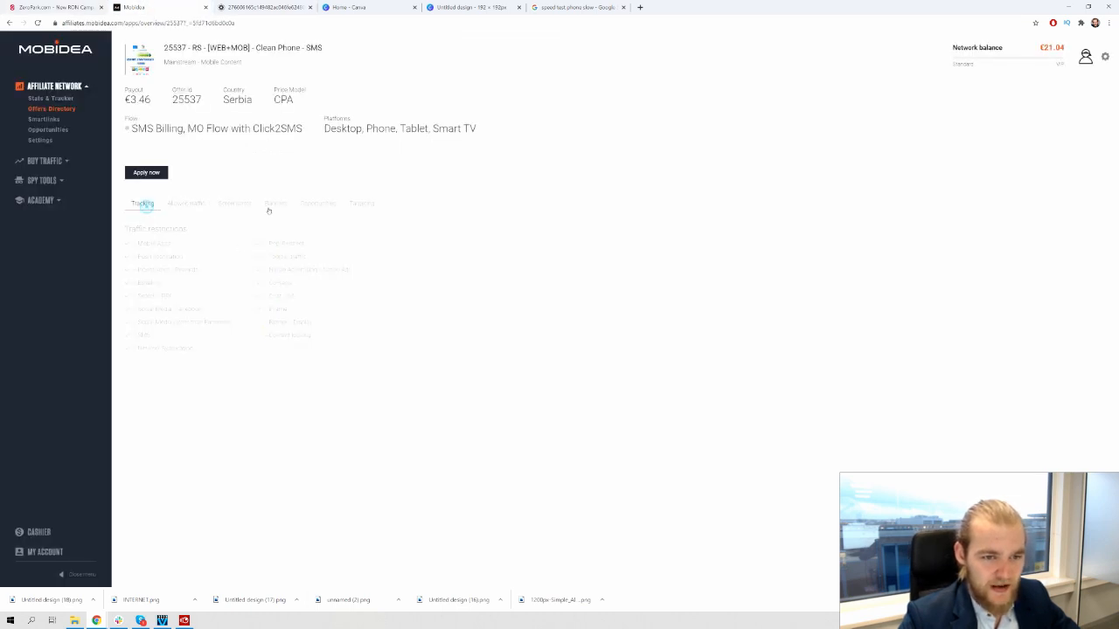
pyautogui.click(194, 204)
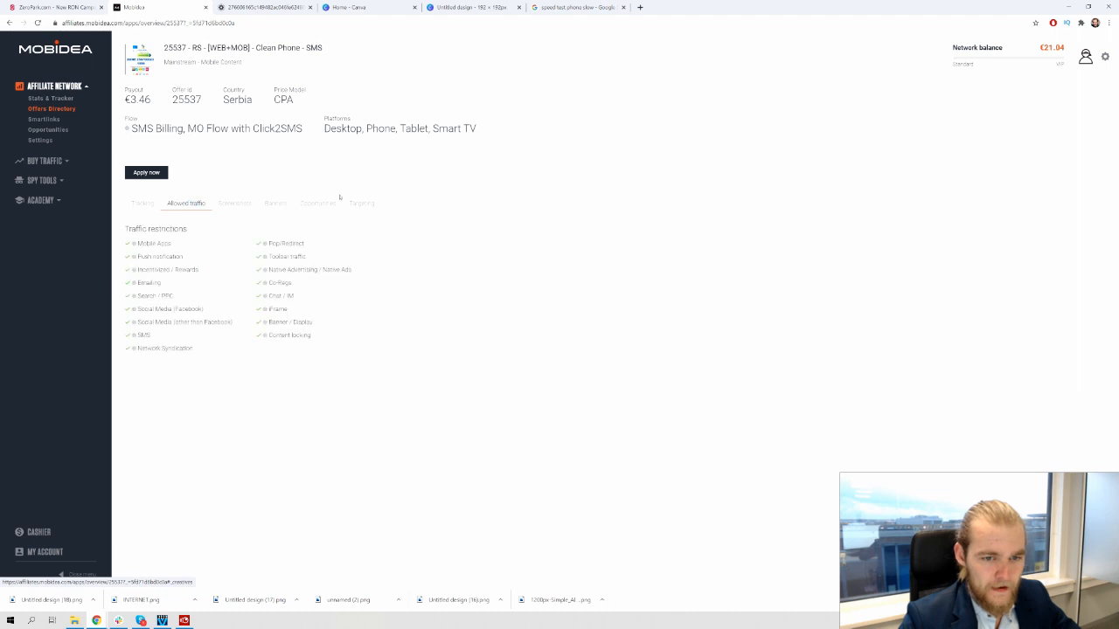
pyautogui.click(318, 203)
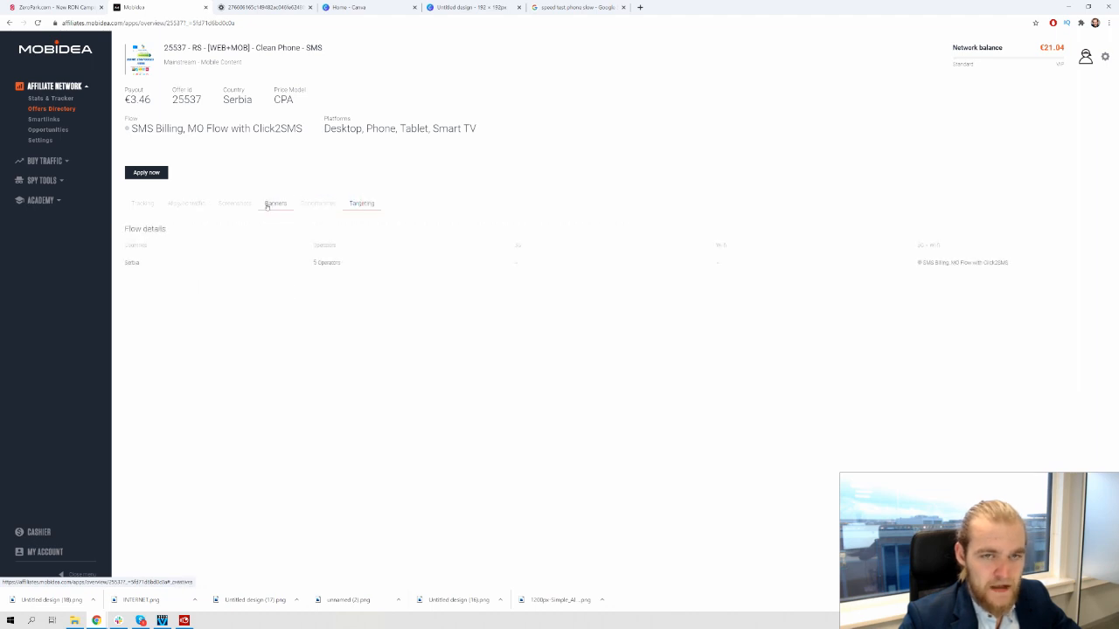
pyautogui.click(53, 7)
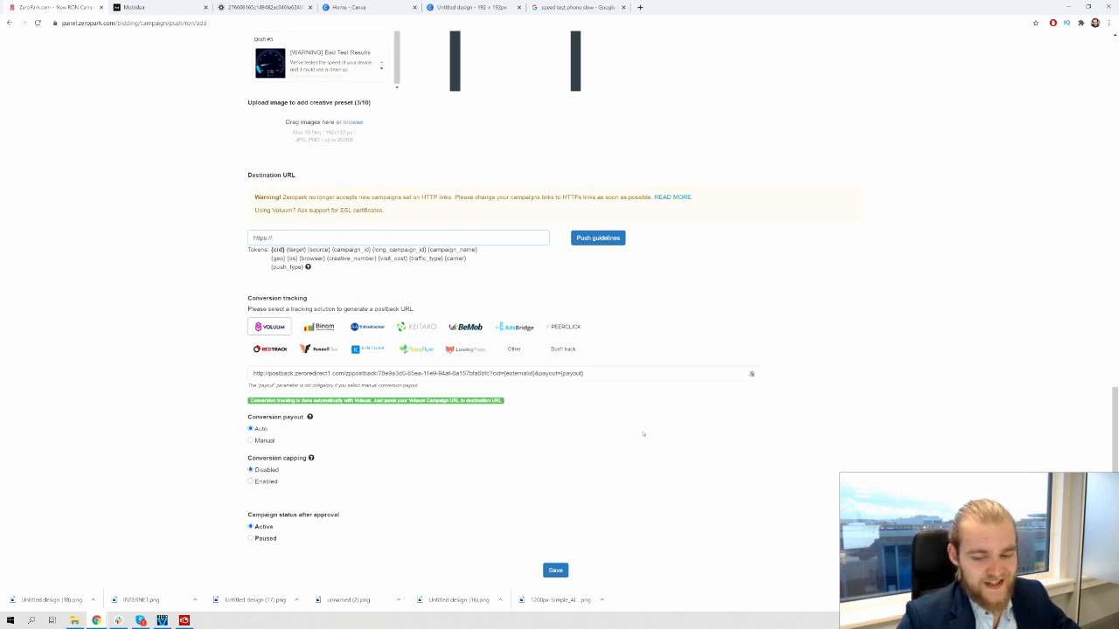
pyautogui.scroll(1, 803, 350)
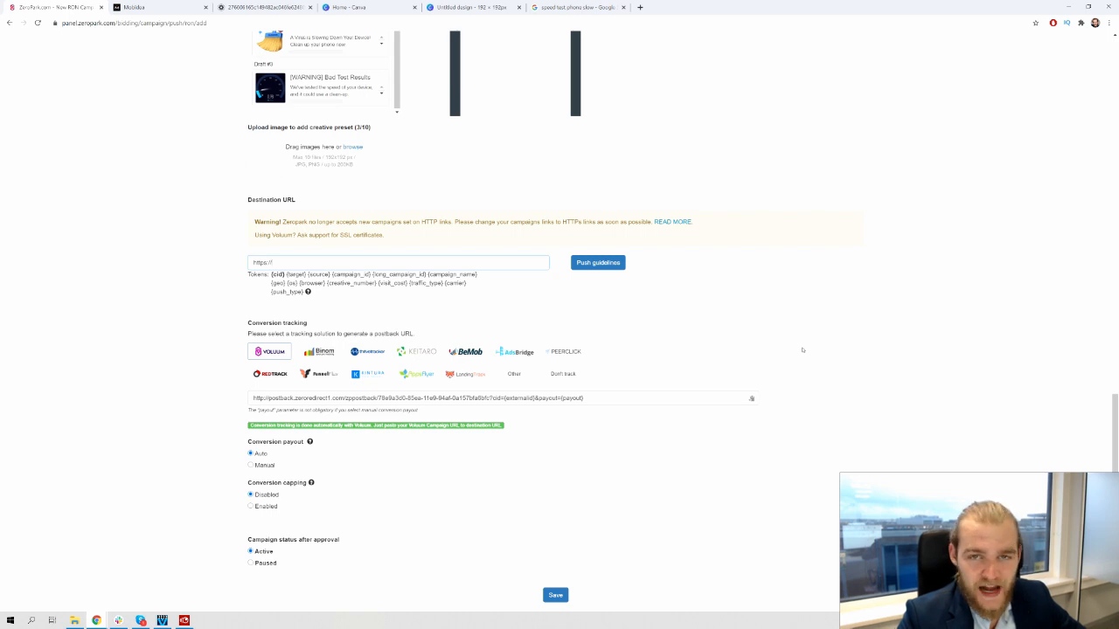
pyautogui.scroll(3, 424, 84)
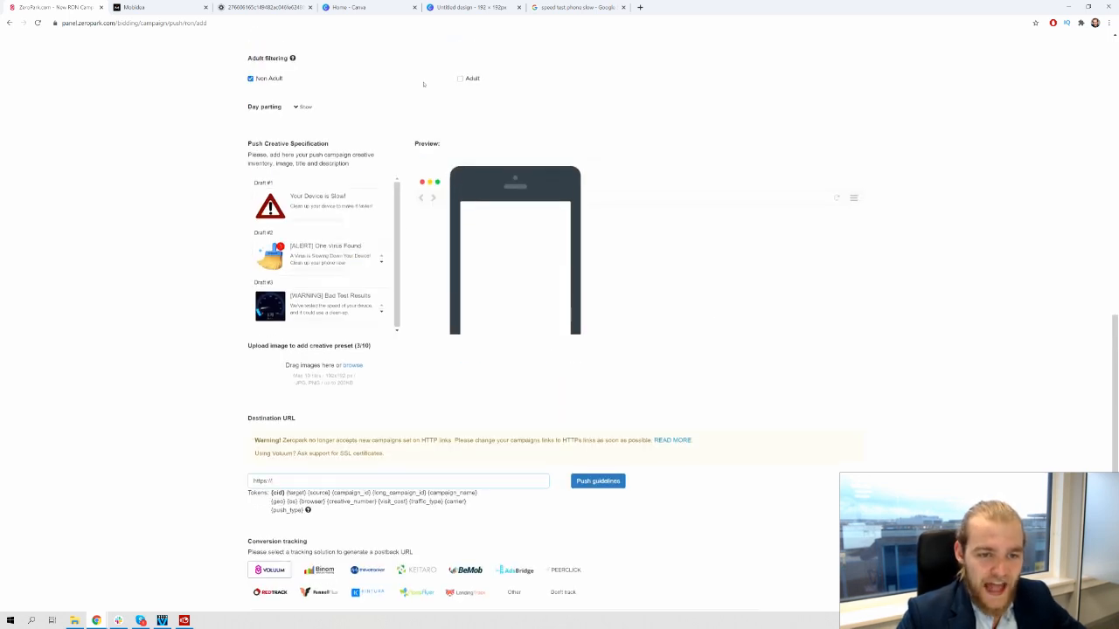